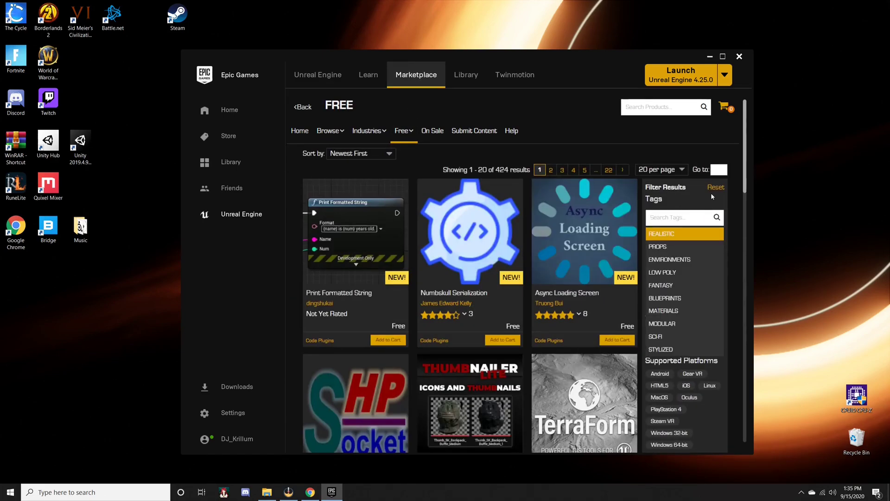
- Filter the free marketplace products by the GRASS tag and look up Grass Landscape Material Vol. I
type("grass")
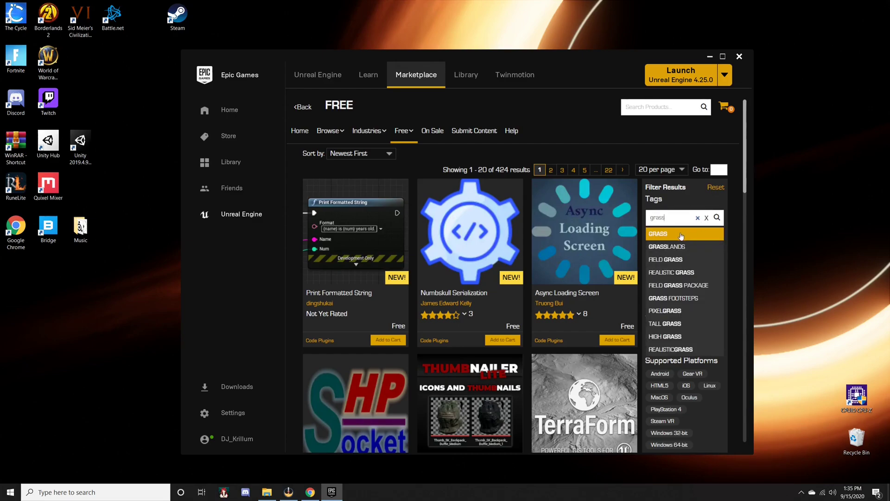
left_click(681, 235)
scroll(293, 374, "down", 5)
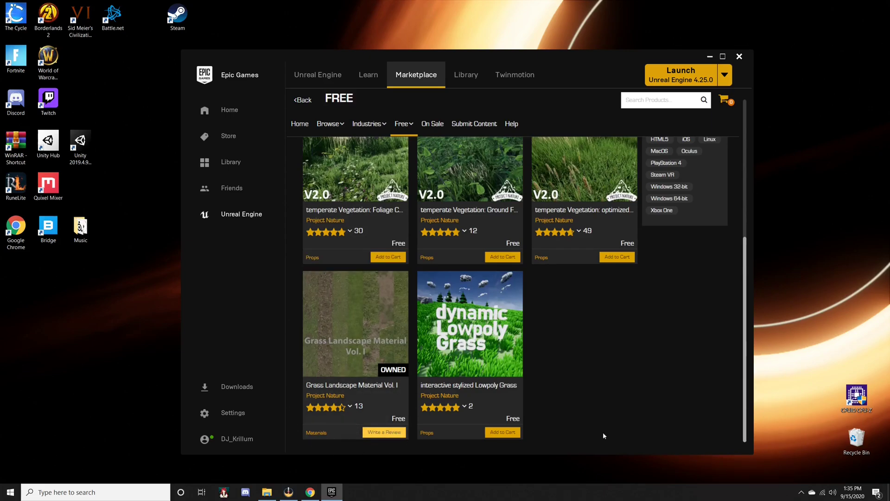
left_click(376, 432)
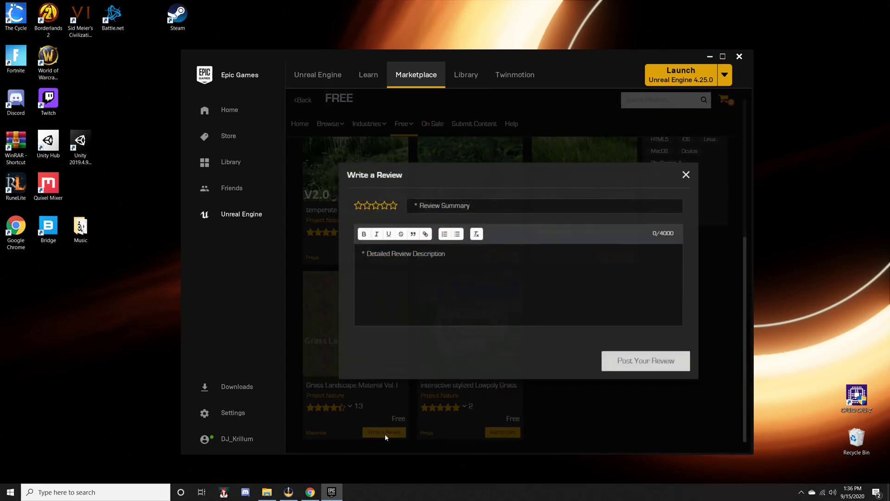
left_click(685, 175)
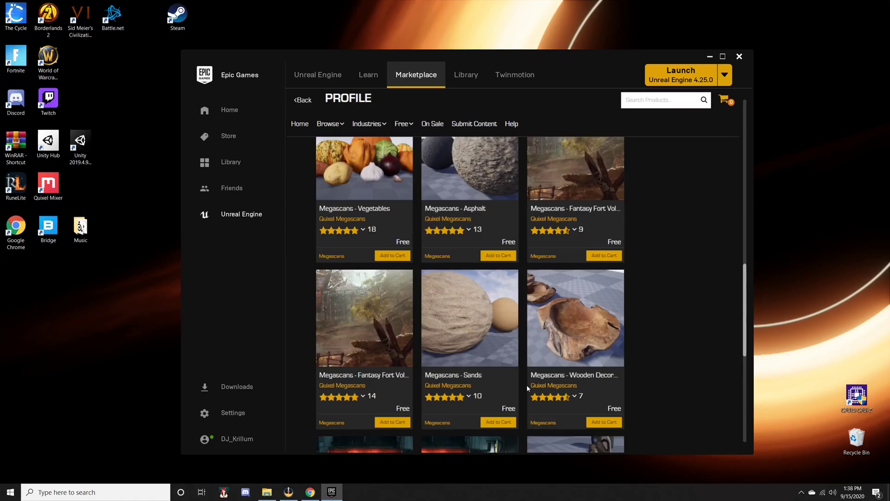
- Browse the Quixel Megascans marketplace products and the project and vault assets in the library
scroll(527, 385, "down", 7)
scroll(527, 388, "up", 6)
left_click(463, 78)
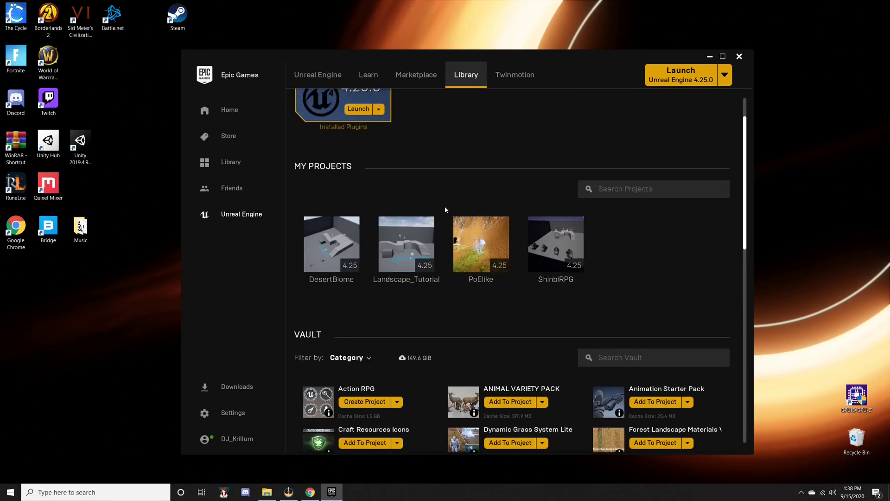
scroll(444, 208, "down", 1)
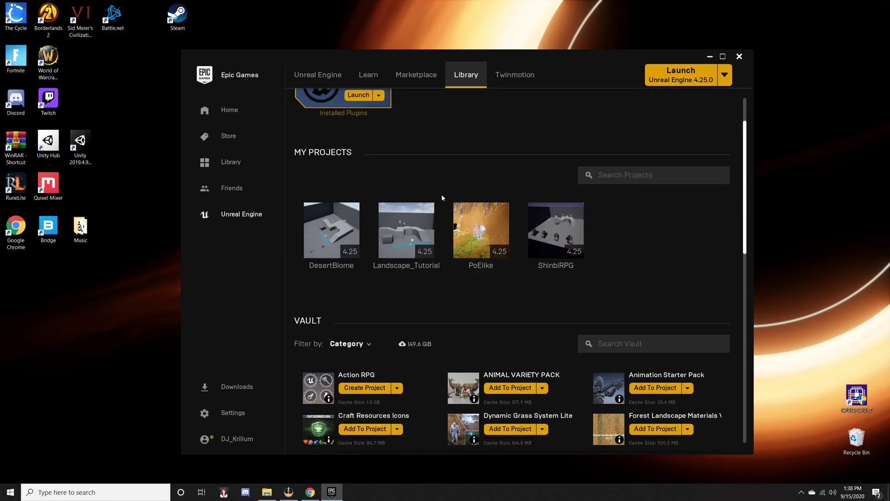
scroll(433, 191, "down", 6)
scroll(433, 191, "up", 2)
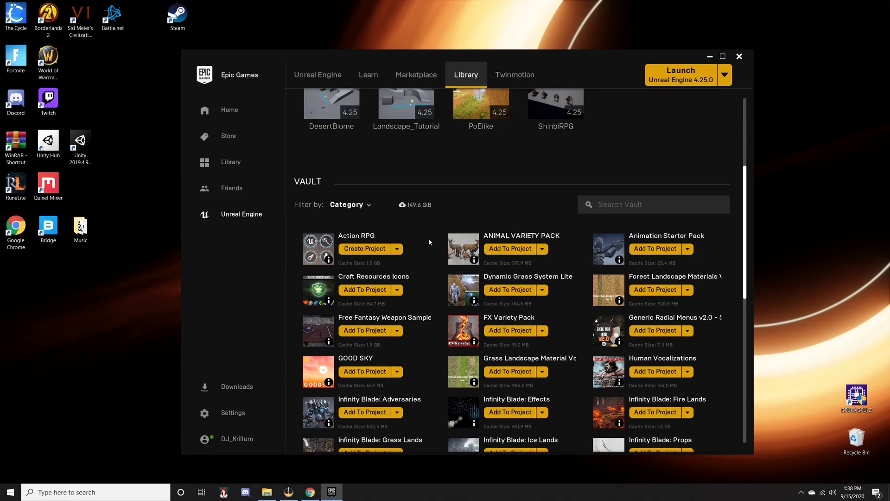
scroll(464, 228, "down", 3)
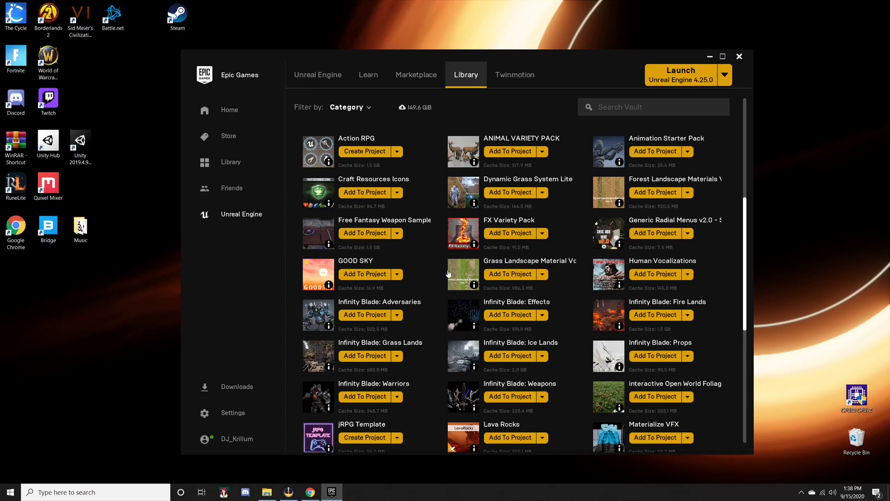
left_click(497, 274)
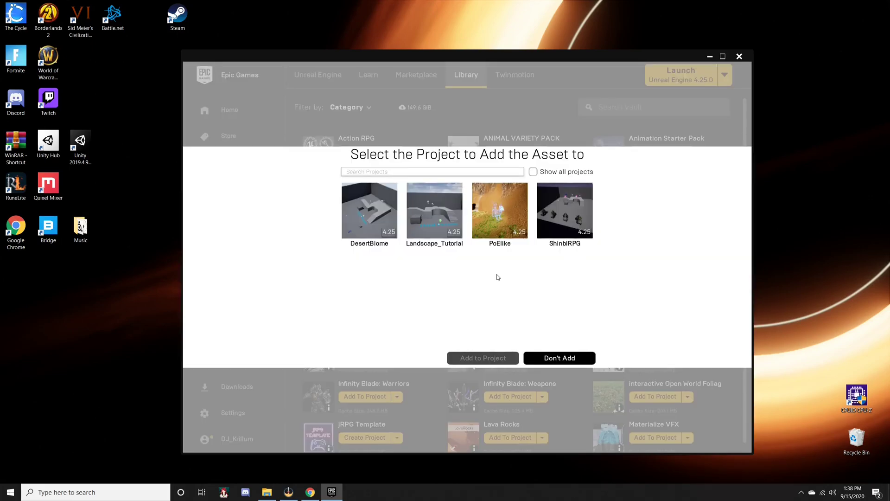
left_click(437, 215)
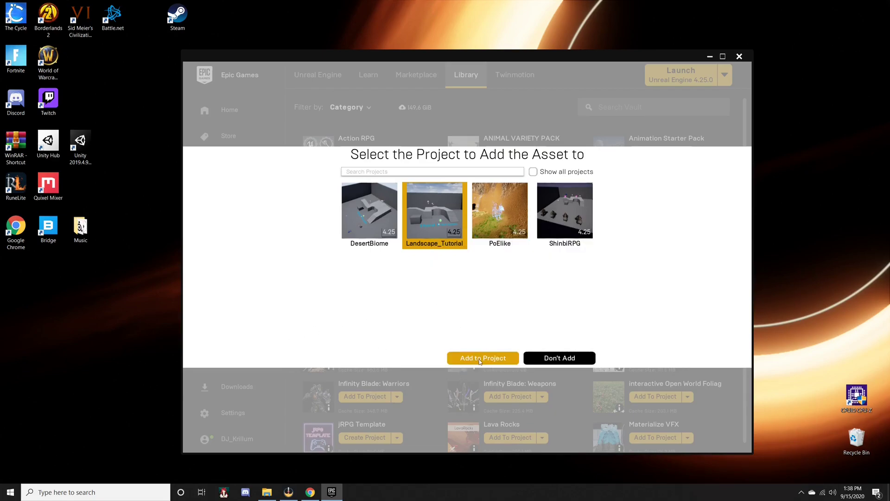
left_click(557, 363)
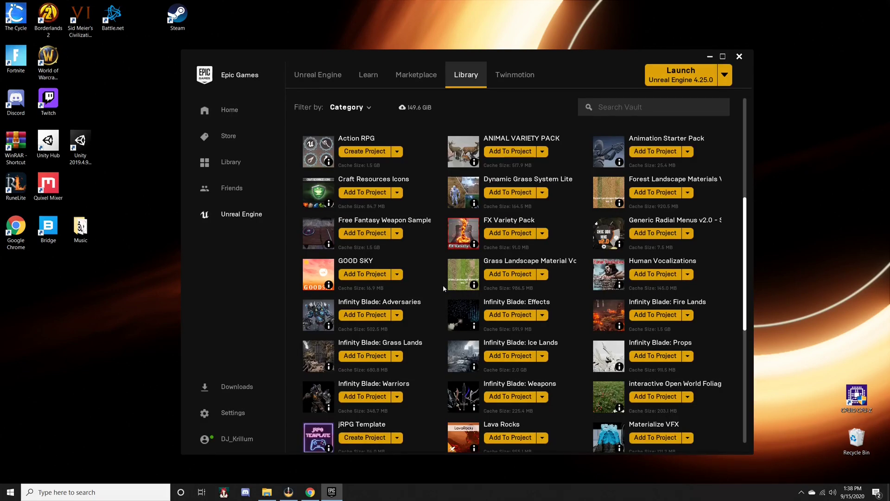
- Add the Megascans - Mountain Slope pack from the vault to the Landscape_Tutorial project
scroll(438, 288, "down", 3)
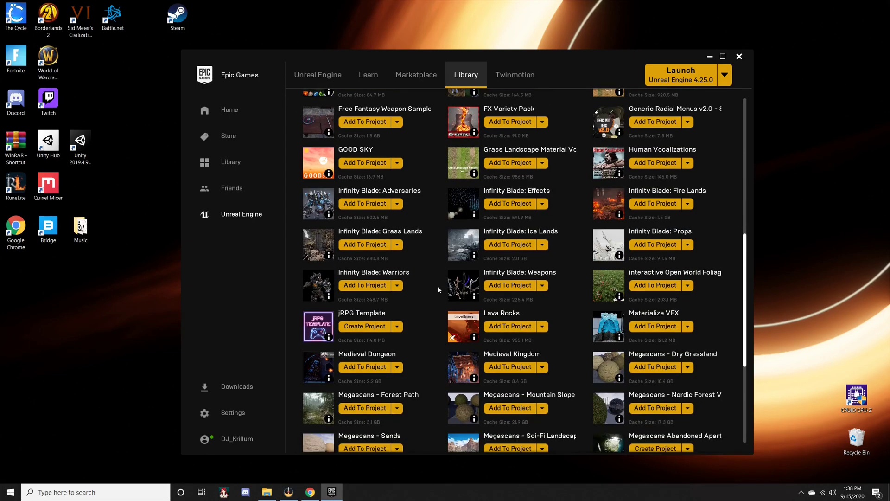
scroll(438, 287, "down", 3)
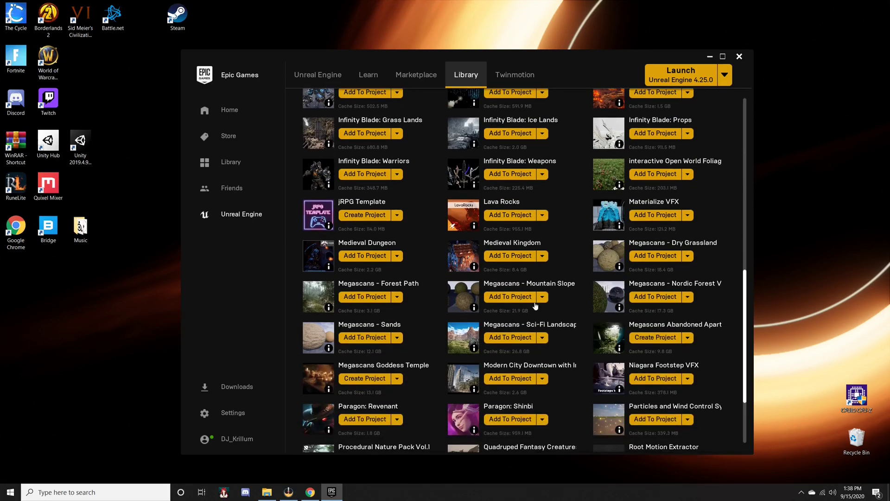
left_click(513, 299)
left_click(437, 213)
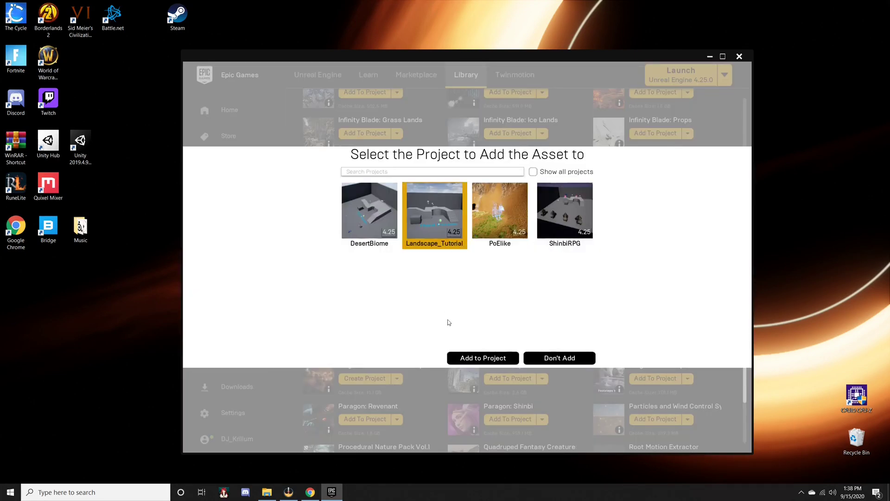
left_click(481, 357)
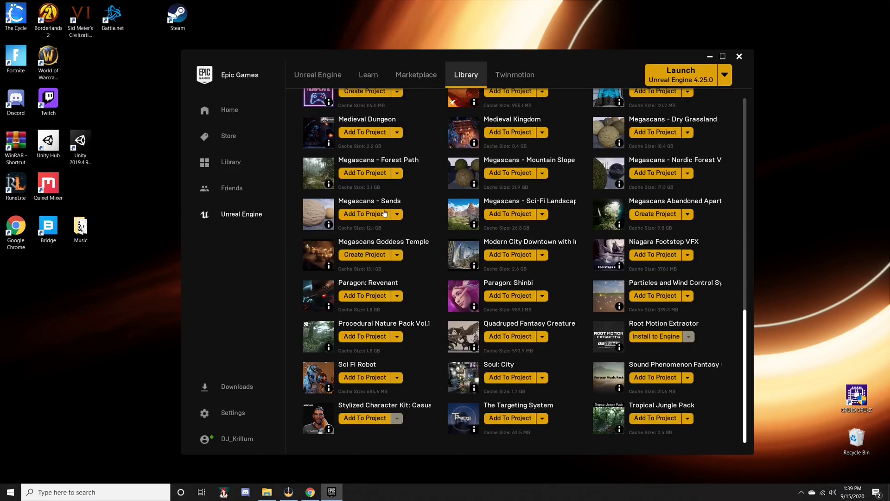
left_click(384, 213)
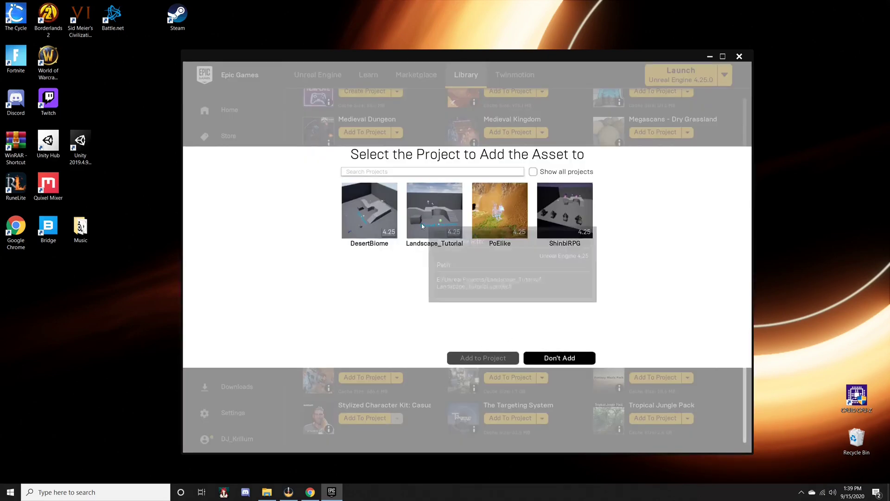
left_click(421, 224)
left_click(550, 360)
- Close the Epic Games launcher and open the Landscape_Tutorial project in Unreal Engine
scroll(440, 284, "up", 11)
scroll(441, 283, "up", 1)
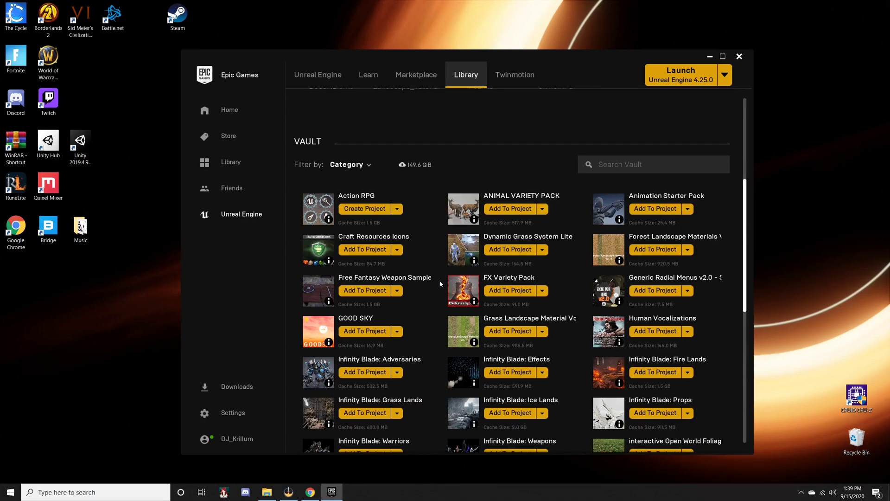
left_click(739, 56)
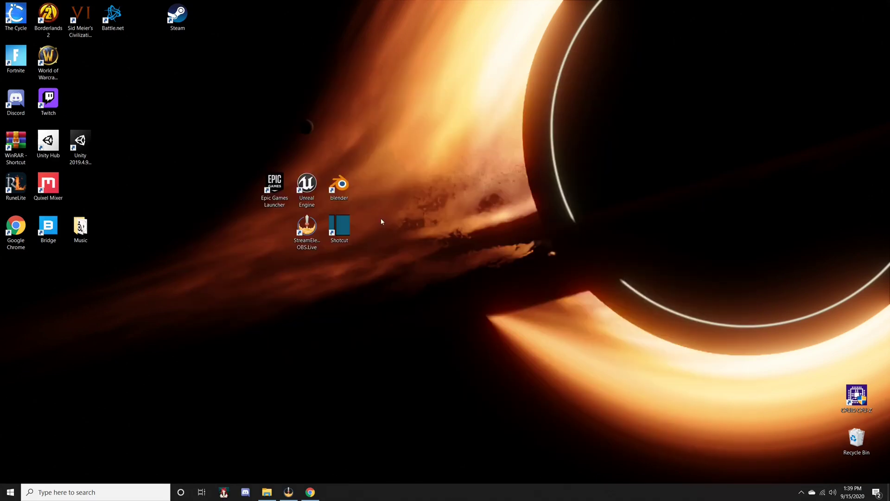
double_click(309, 186)
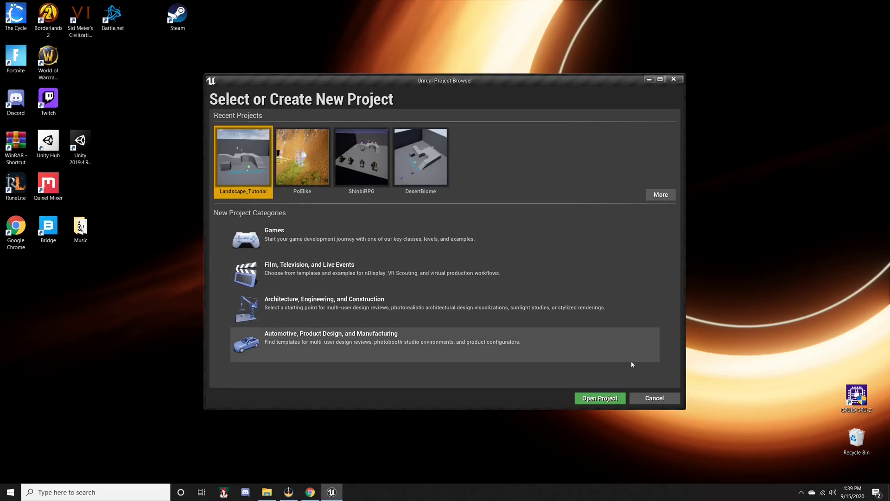
left_click(598, 402)
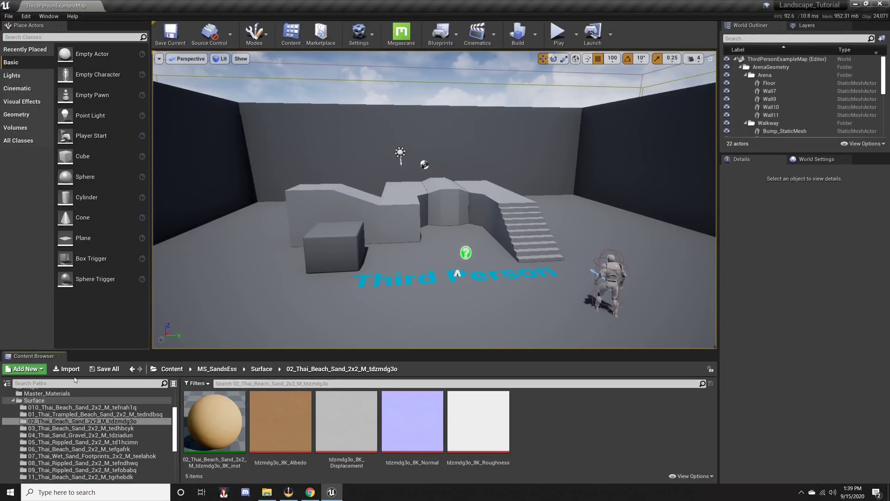
- Return the content browser to the collapsed Content root and open the Landscape_Tutorial level
scroll(26, 401, "up", 3)
left_click(8, 429)
left_click(28, 393)
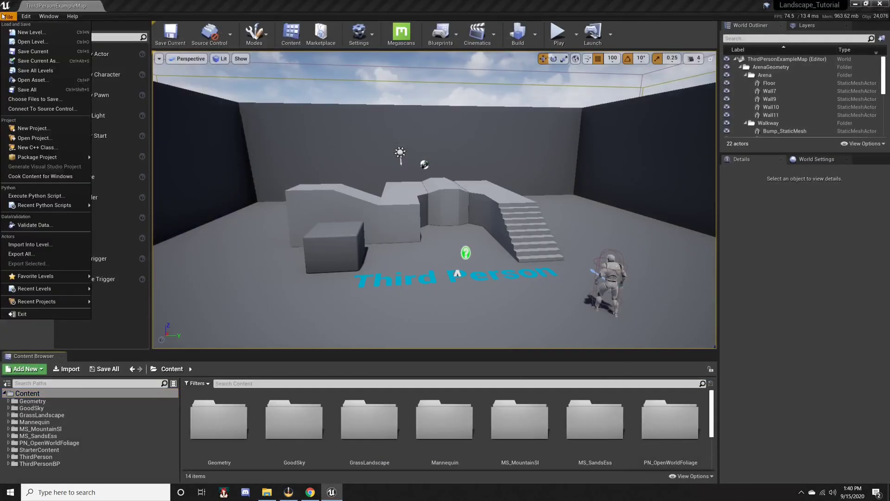
left_click(28, 42)
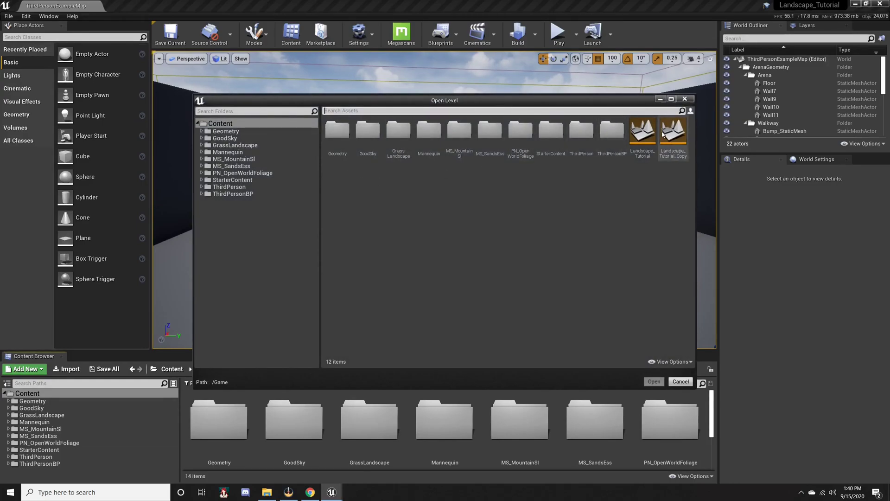
left_click(655, 383)
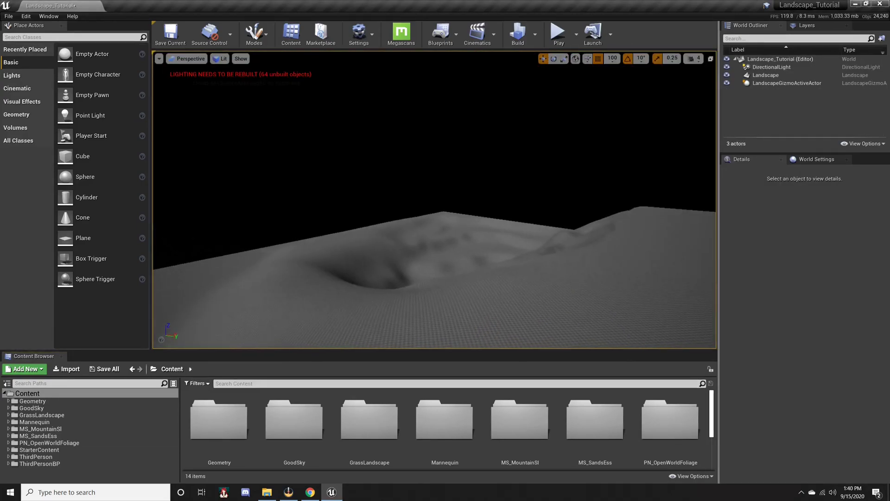
- Select the sculpted landscape in the level to show its details
mouse_move(703, 263)
right_mouse_down()
mouse_move(723, 297)
mouse_move(704, 263)
right_mouse_up()
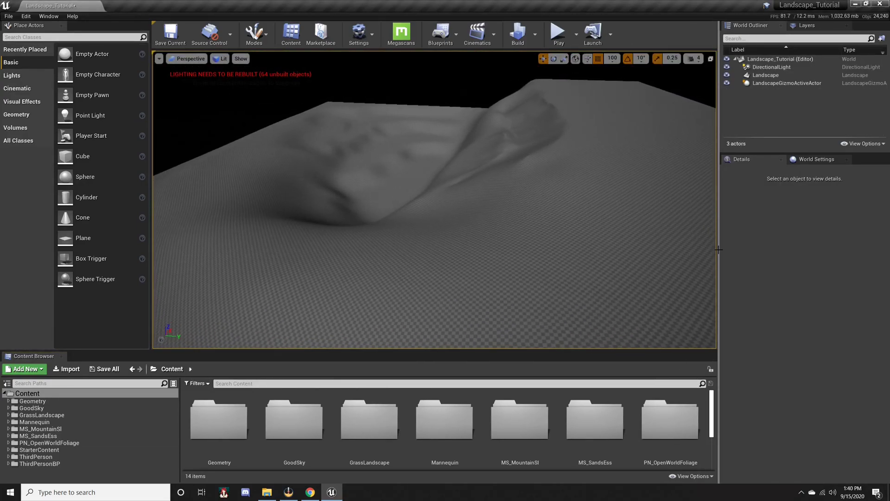
right_click_drag(663, 190, 679, 190)
left_click(663, 191)
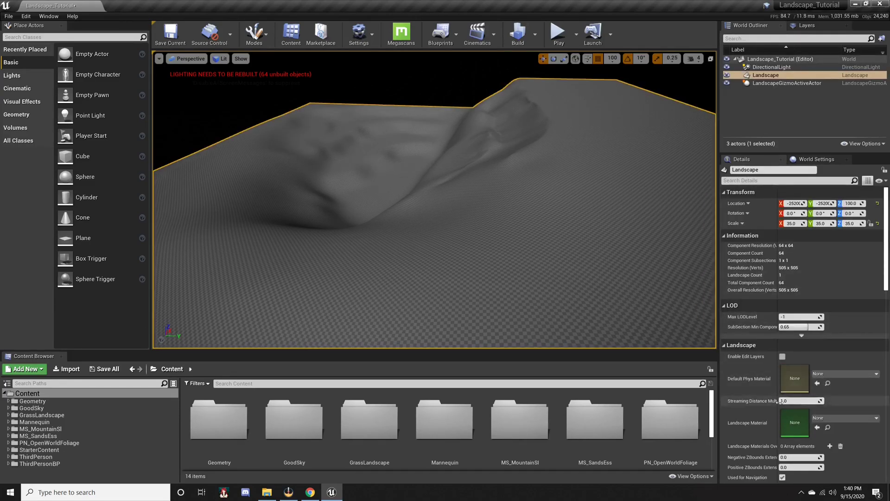
mouse_move(391, 254)
right_mouse_down()
mouse_move(431, 276)
mouse_move(448, 232)
mouse_move(378, 254)
mouse_move(391, 242)
right_mouse_up()
- Create a folder named Landscape_Materials inside the project's Content folder
left_click(67, 394)
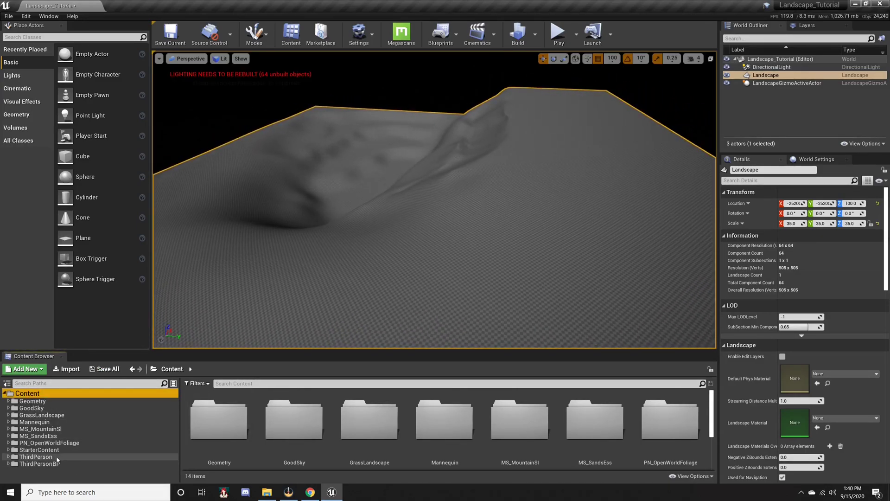
right_click(44, 474)
left_click(74, 277)
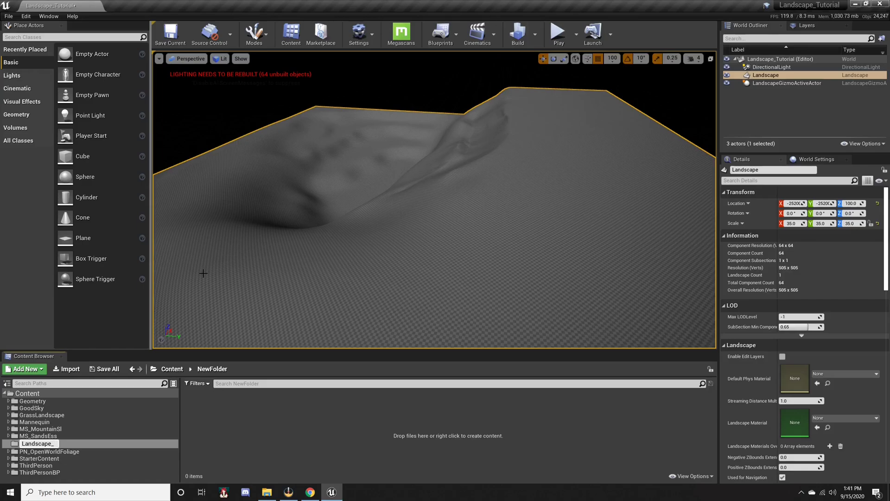
type("Landscape_Materials")
key("Return")
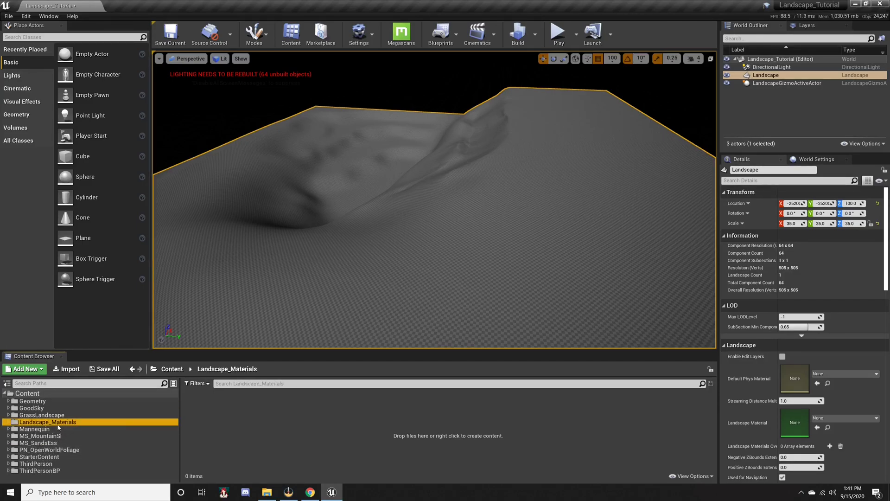
- Create a material named M_Landscape in the Landscape_Materials folder
right_click(262, 421)
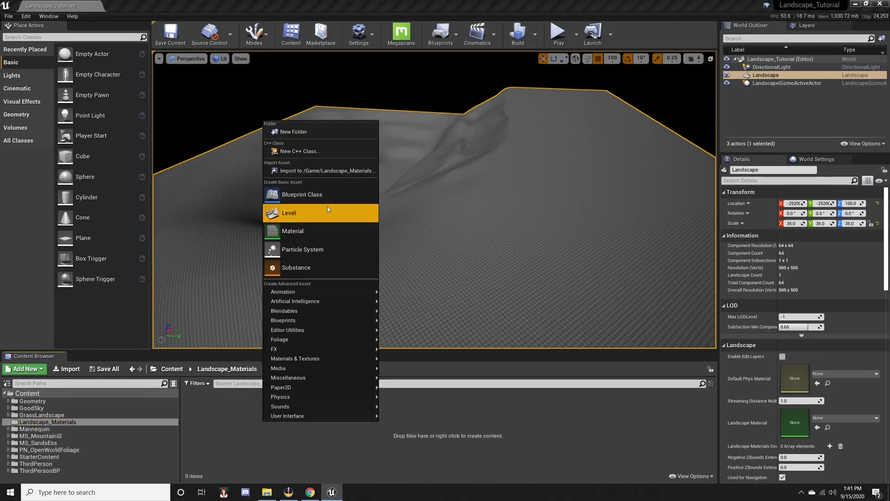
left_click(292, 231)
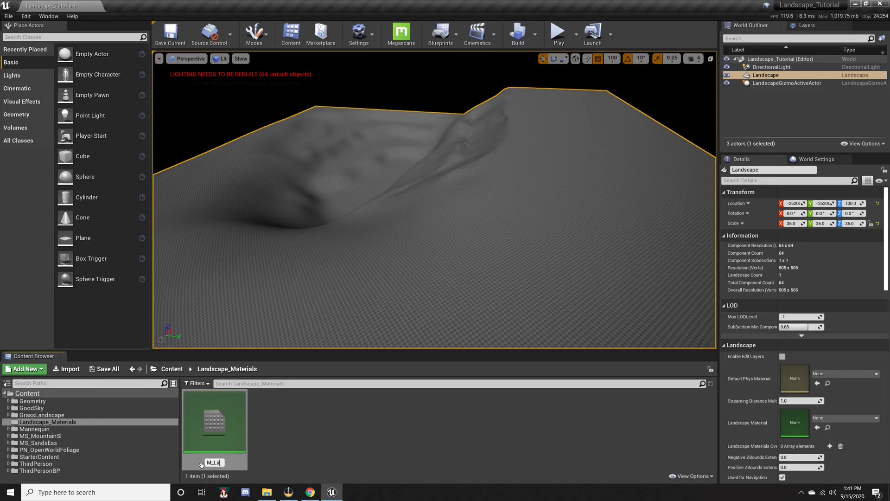
key("Return")
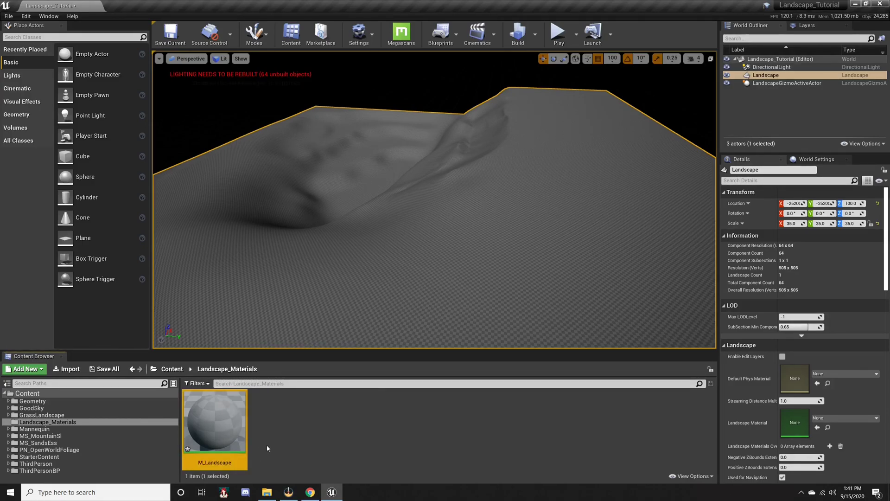
- Create a material instance from M_Landscape and accept its default name
right_click(209, 425)
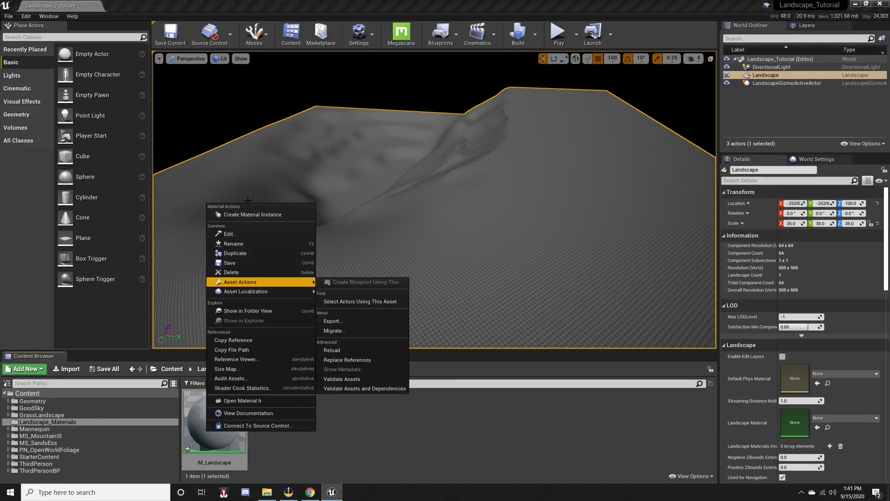
left_click(252, 214)
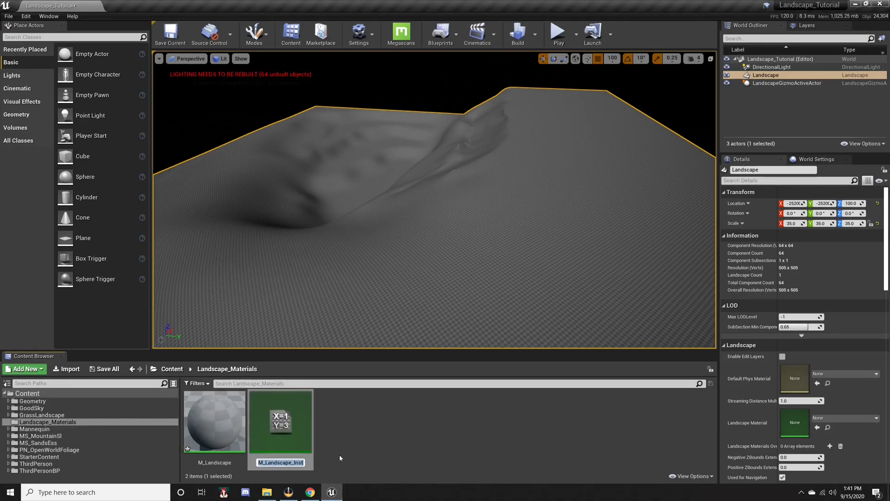
left_click(337, 451)
left_click(390, 443)
- Assign the new material instance as the Landscape Material of the selected landscape
left_click(259, 423)
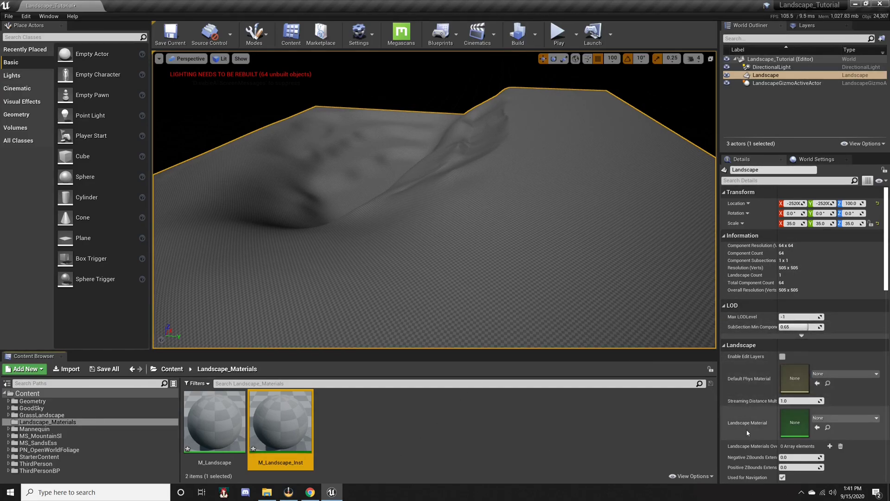
left_click(818, 427)
right_click_drag(316, 286, 286, 293)
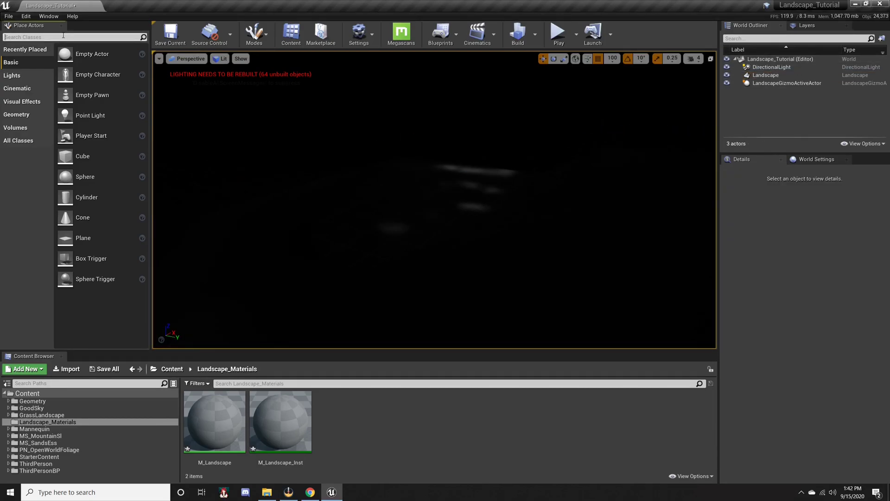
- Place an Atmospheric Fog and an Exponential Height Fog actor in the level above the landscape
left_click_drag(46, 55, 333, 134)
left_click_drag(333, 133, 330, 136)
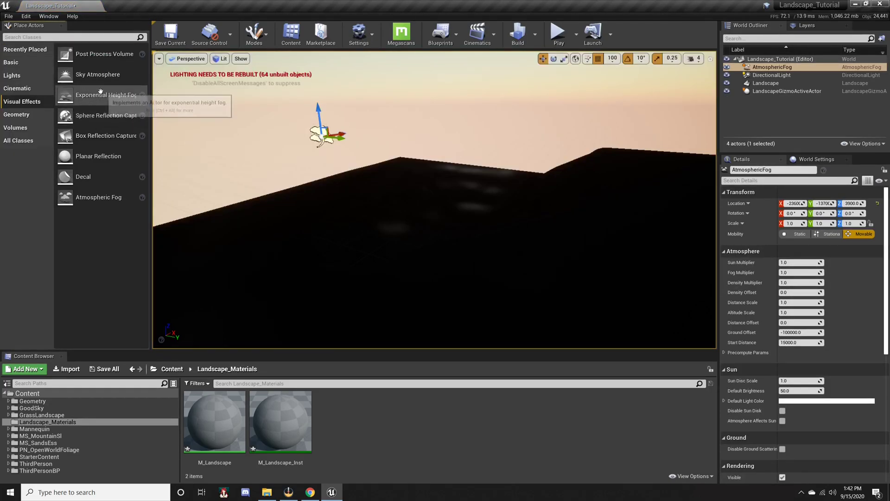
left_click_drag(99, 98, 298, 134)
right_click_drag(310, 209, 334, 207)
key("s")
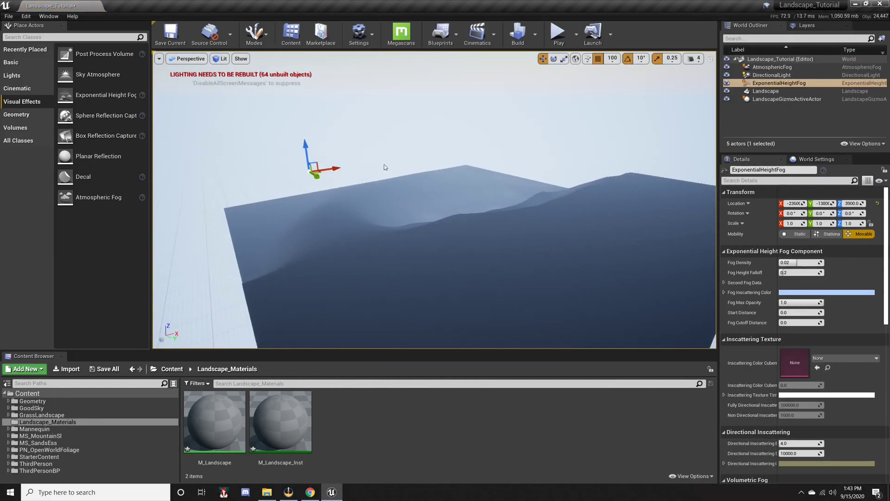
left_click(395, 140)
right_click_drag(361, 166, 363, 164)
key("w")
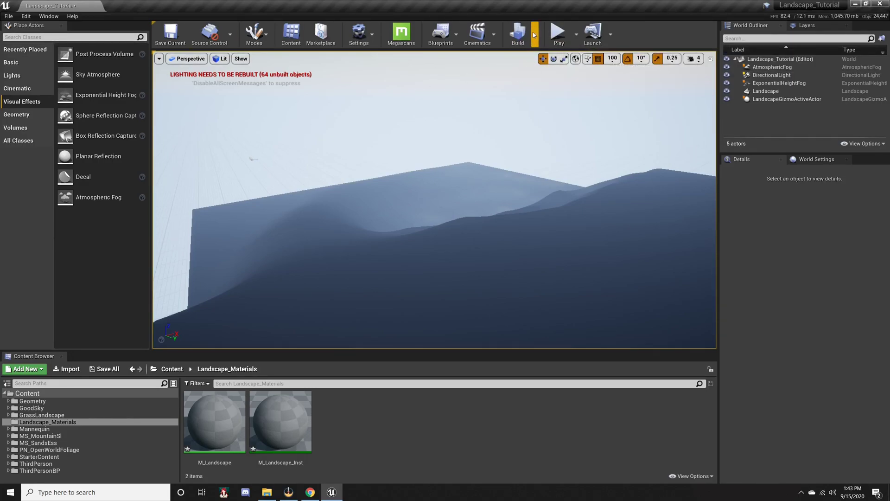
- Build only the lighting for the level and close the resulting Message Log
left_click(535, 34)
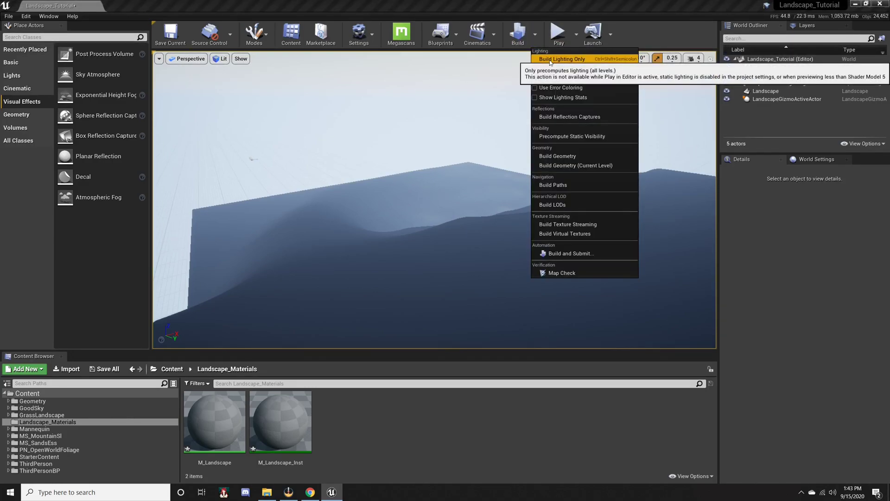
left_click(550, 60)
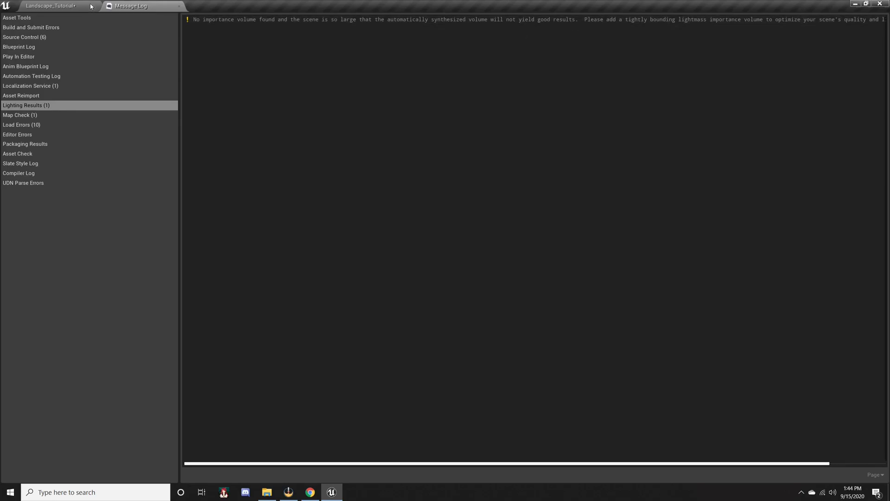
left_click(179, 7)
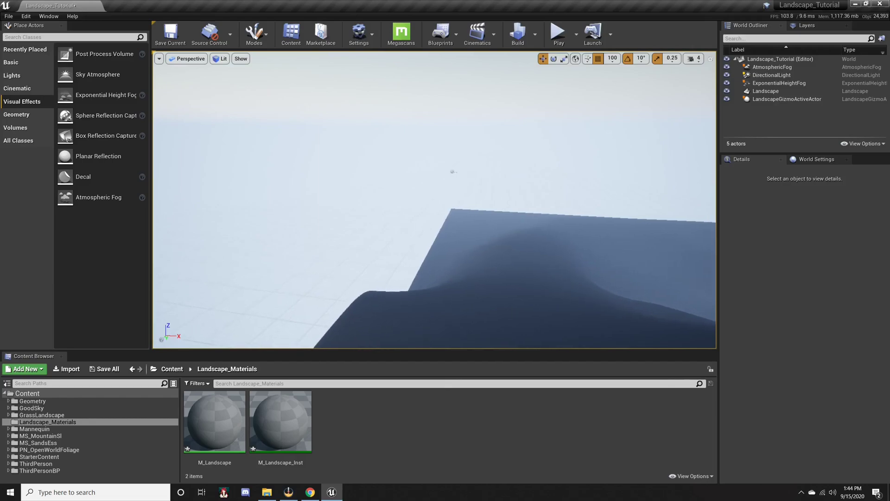
- Place a Post Process Volume in the air above the landscape
key("s")
right_click_drag(434, 199, 710, 197)
key("w")
key("e")
key("a")
key("w")
key("s")
key("a")
key("w")
mouse_move(355, 190)
right_mouse_down()
mouse_move(301, 190)
mouse_move(340, 189)
right_mouse_up()
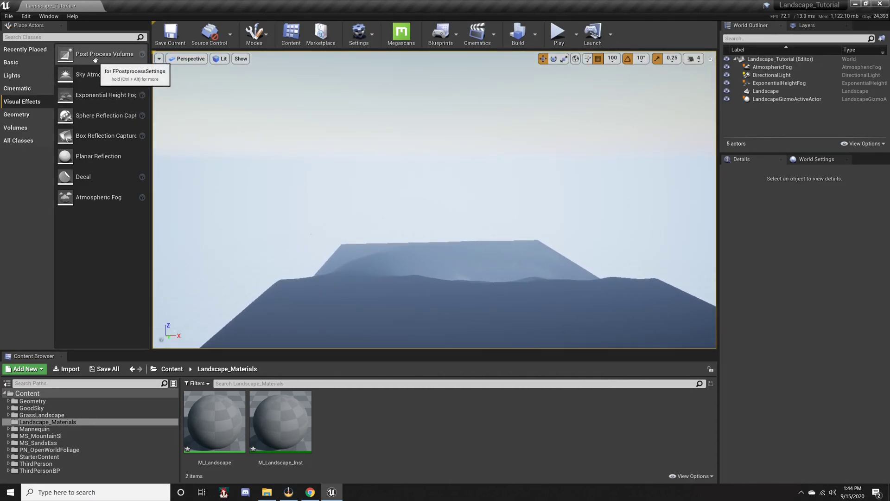
left_click_drag(106, 55, 333, 214)
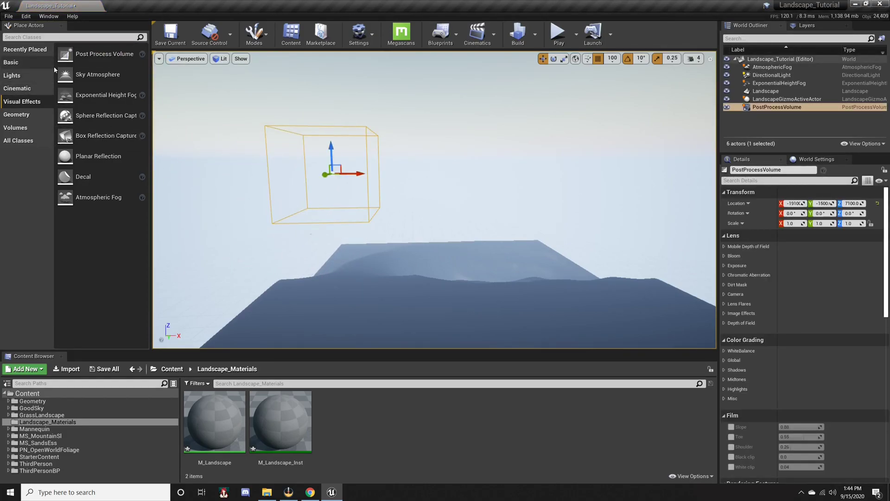
- Find the Lightmass Importance Volume among the placeable actors and add it to the level
left_click(40, 37)
type("lightmas")
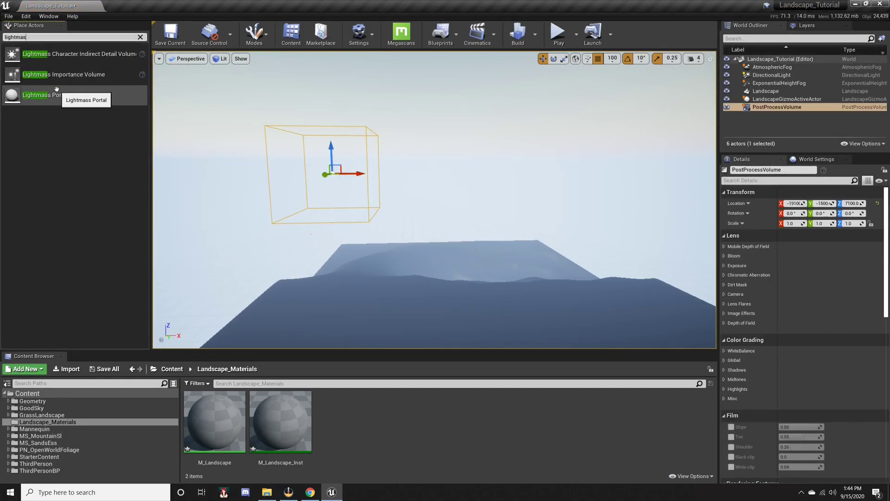
left_click_drag(60, 76, 399, 209)
right_click_drag(398, 209, 276, 234)
- Move the Lightmass Importance Volume over the middle of the landscape and down close to its surface
left_click_drag(325, 194, 156, 198, "shift")
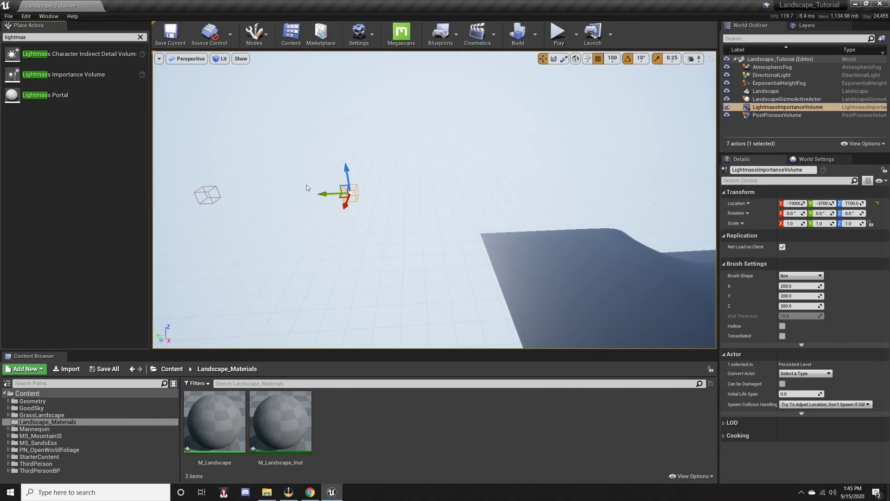
left_click_drag(324, 194, 403, 192, "shift")
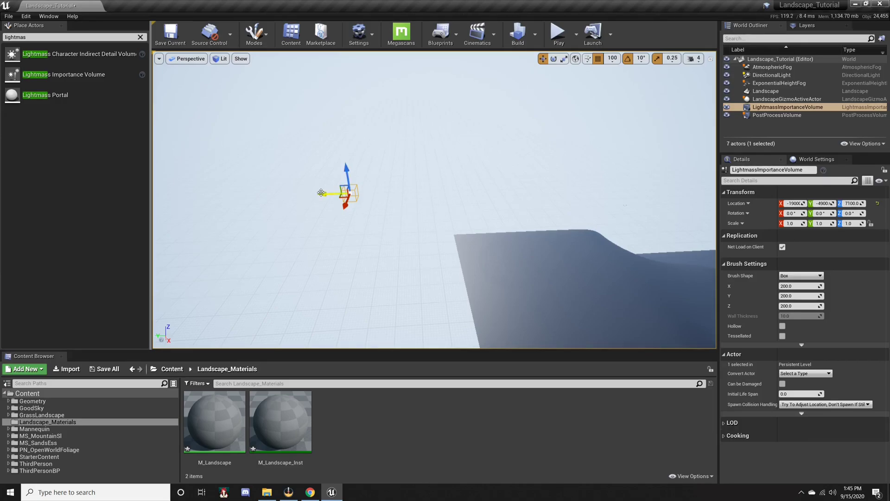
key("e")
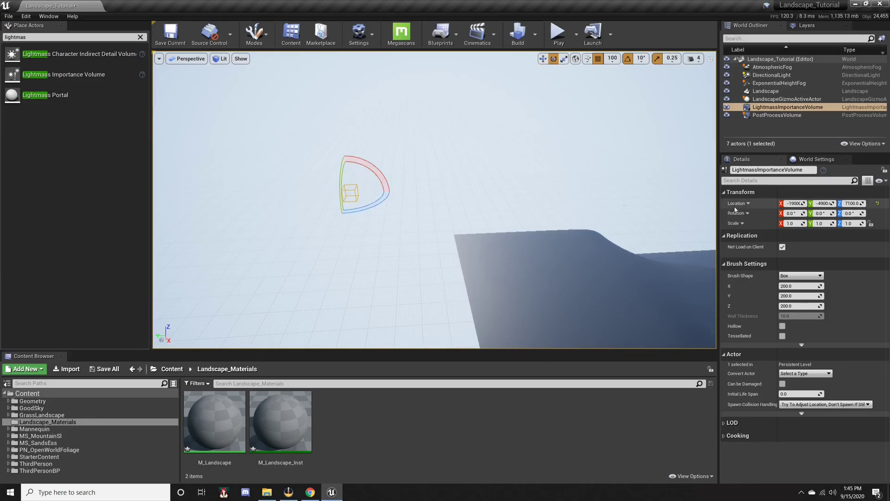
key("w")
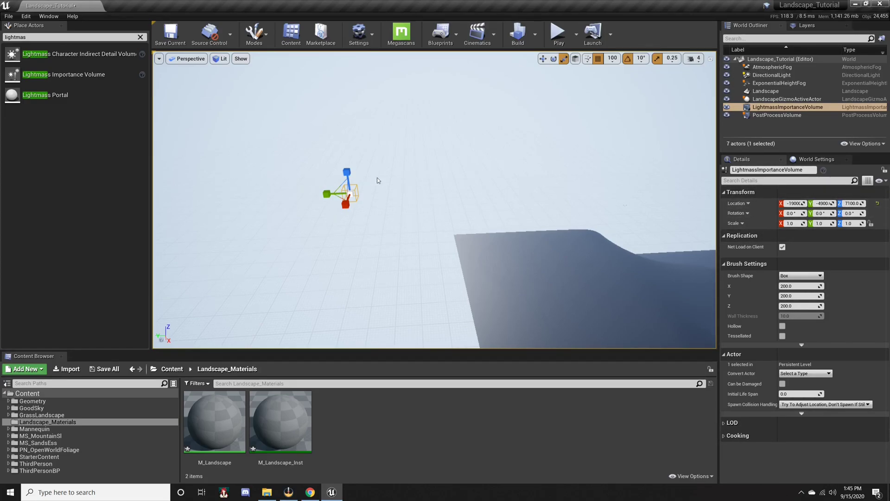
key("w")
left_click_drag(326, 193, 536, 184)
left_click_drag(443, 189, 515, 187, "shift")
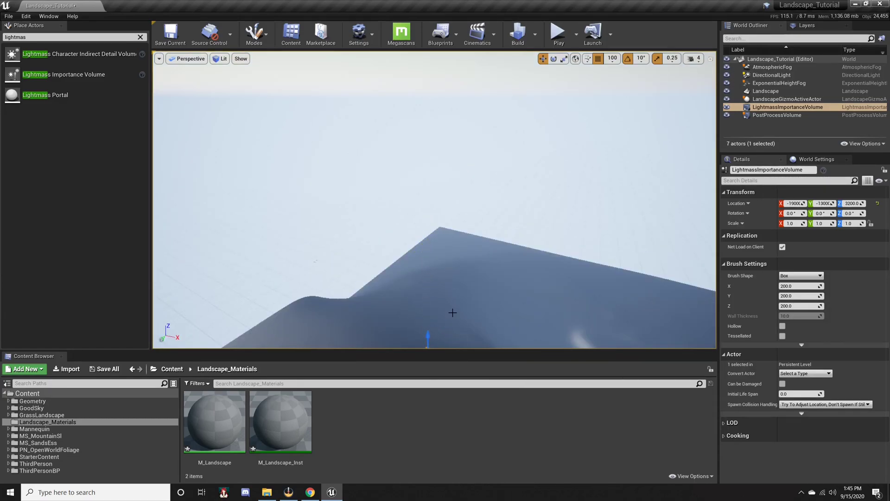
right_click_drag(453, 312, 552, 341)
left_click_drag(441, 281, 513, 256)
right_click_drag(507, 288, 551, 306)
left_click_drag(551, 306, 514, 243)
- Move the Post Process Volume to the middle of the landscape and refine the placement of both volumes
right_click_drag(514, 244, 477, 182)
left_click(466, 186)
left_click_drag(478, 182, 401, 196)
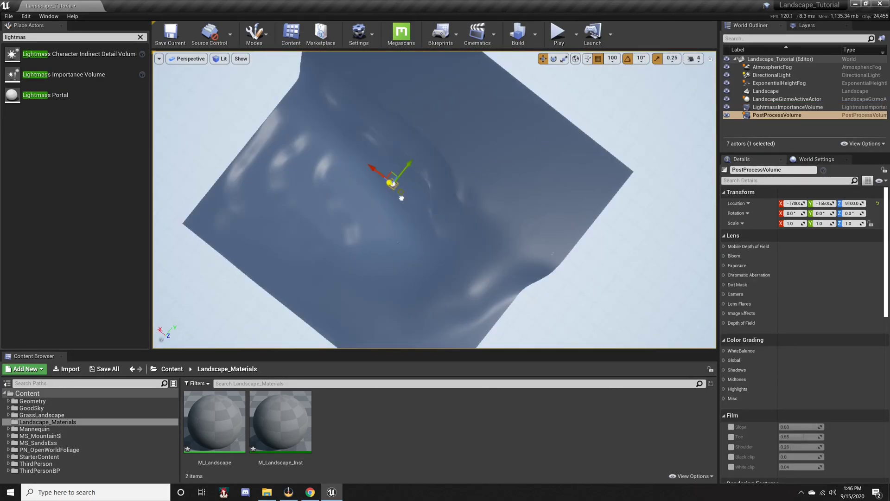
key("Escape")
right_click_drag(417, 177, 445, 121)
left_click(433, 189)
left_click_drag(433, 172, 432, 200)
left_click(445, 132)
key("Escape")
right_click_drag(422, 198, 443, 181)
left_click(424, 239)
left_click_drag(424, 238, 431, 195)
mouse_move(431, 195)
right_mouse_down()
mouse_move(463, 185)
mouse_move(436, 200)
mouse_move(469, 218)
mouse_move(436, 186)
right_mouse_up()
left_click_drag(479, 149, 445, 155)
right_click_drag(445, 156, 417, 185)
left_click_drag(397, 191, 371, 187)
right_click_drag(371, 188, 469, 162)
key("w")
- Set the Lightmass Importance Volume's Z scale to 40
left_click(777, 115)
left_click(788, 107)
left_click(852, 223)
type("40")
- Scale the Post Process Volume to 100, 105 and 40 and lower it slightly to enclose the landscape
left_click(777, 115)
left_click(792, 224)
type("10010540")
left_click(672, 222)
right_click_drag(463, 204, 399, 197)
left_click(777, 115)
left_click_drag(438, 150, 437, 160)
left_click(399, 92)
right_click_drag(399, 196, 477, 139)
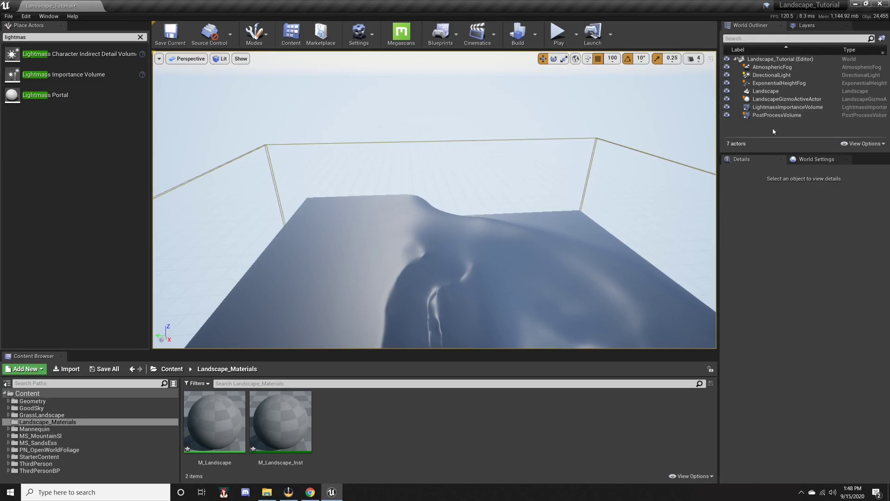
- Clear the actor search and create an outliner folder named Post Processing + Lighting
left_click(141, 37)
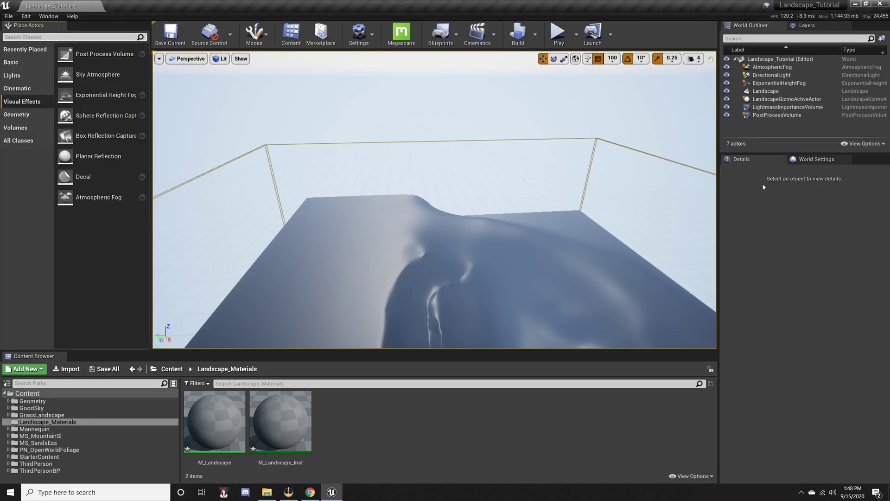
right_click(757, 133)
left_click(784, 139)
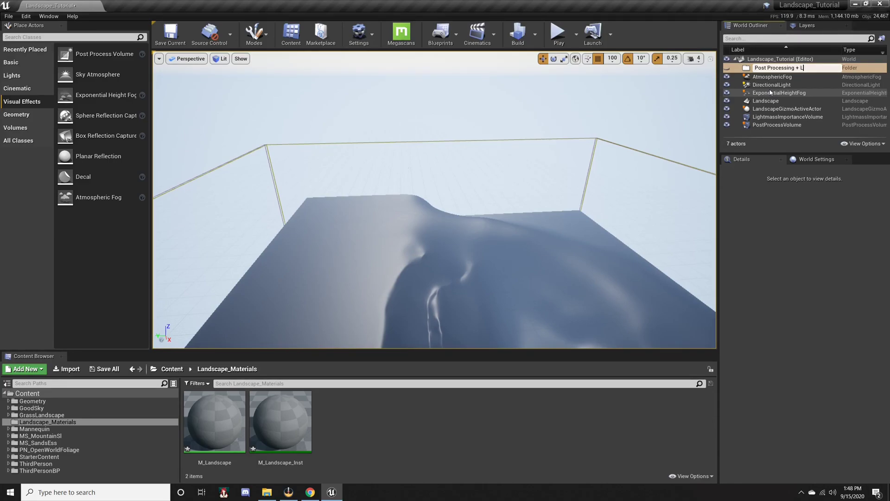
type("Lighting")
- Move both fog actors, the directional light, the Lightmass Importance Volume and the Post Process Volume into the Post Processing + Lighting folder
left_click(765, 76)
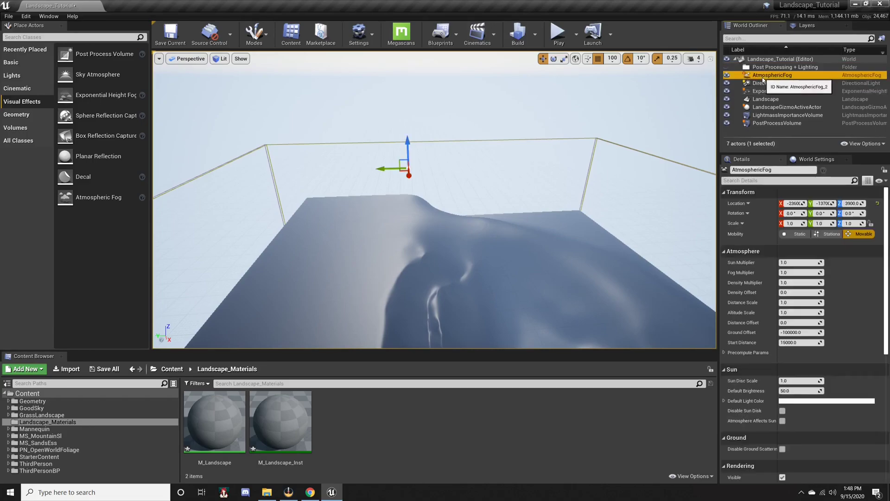
left_click(766, 91, "shift")
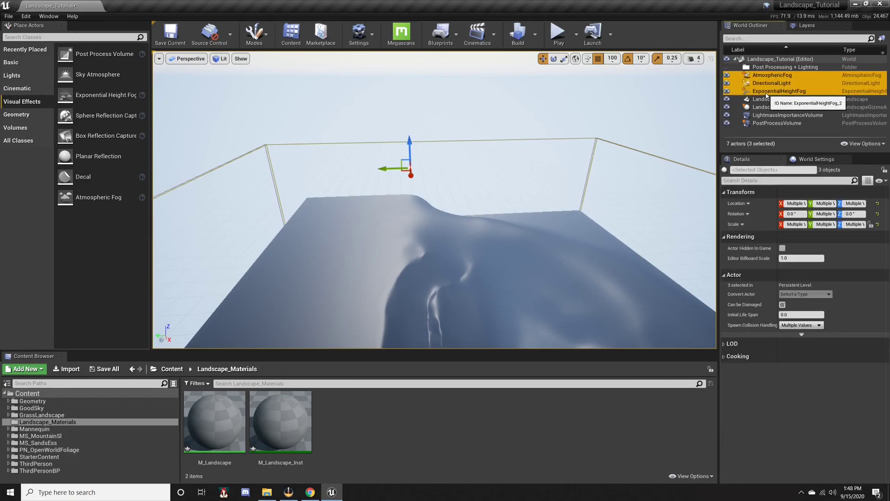
left_click_drag(766, 91, 765, 68)
left_click(760, 116)
left_click(761, 124, "shift")
left_click_drag(761, 124, 763, 68)
left_click(502, 114)
right_click_drag(501, 114, 371, 126)
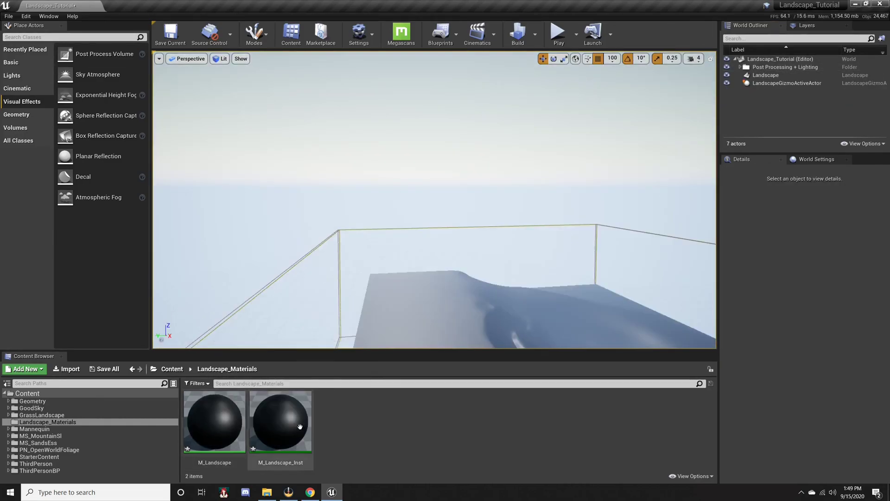
- Open the M_Landscape material from the Landscape_Materials folder for editing
left_click(399, 415)
mouse_move(319, 323)
right_mouse_down()
mouse_move(353, 341)
mouse_move(319, 323)
right_mouse_up()
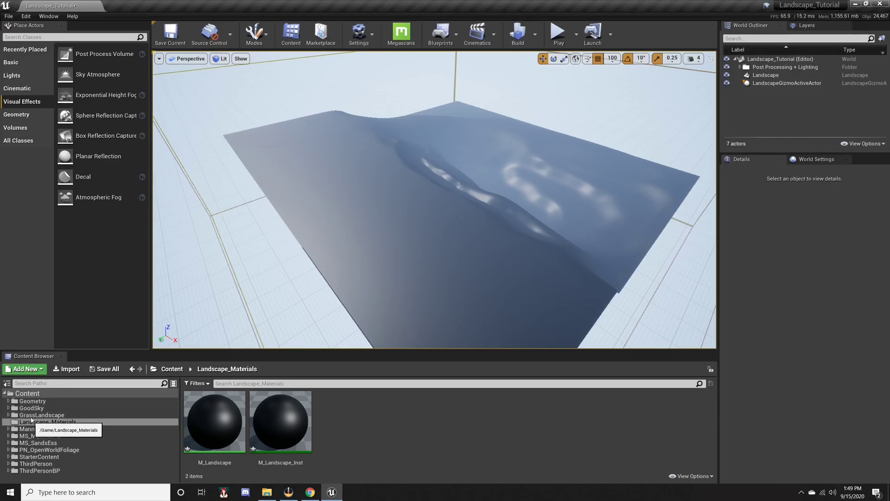
left_click(31, 422)
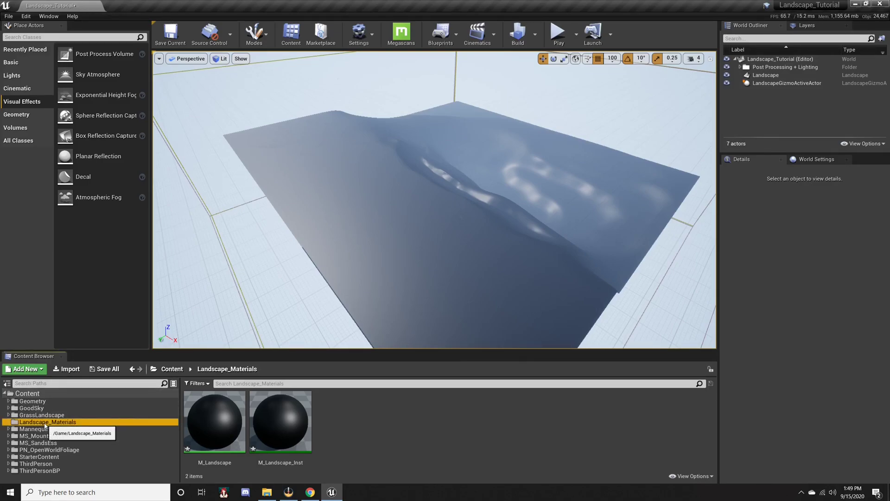
double_click(232, 425)
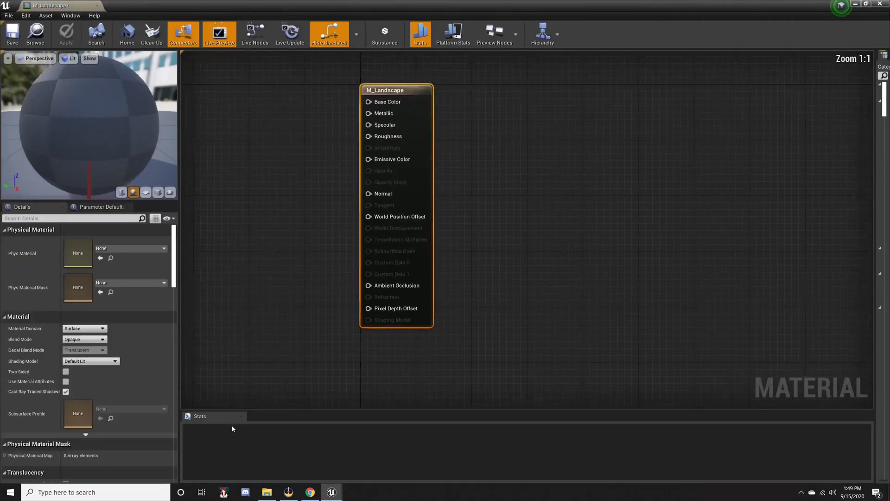
scroll(390, 286, "down", 2)
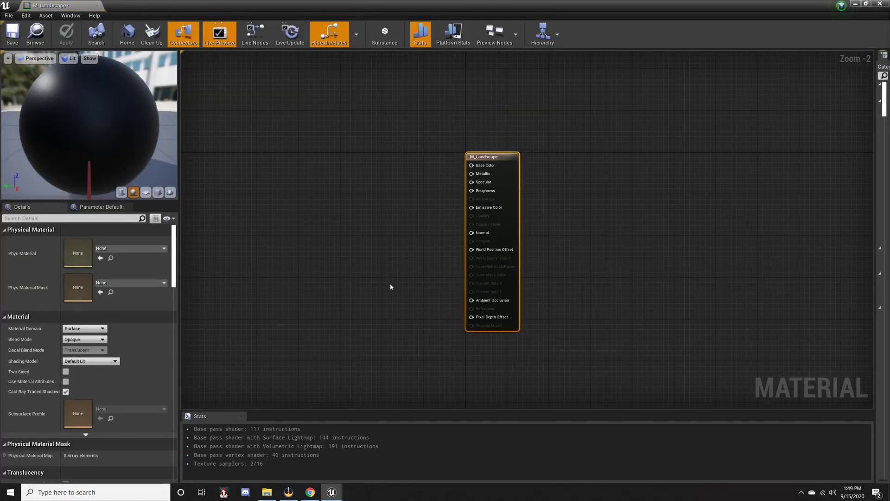
left_click(320, 167)
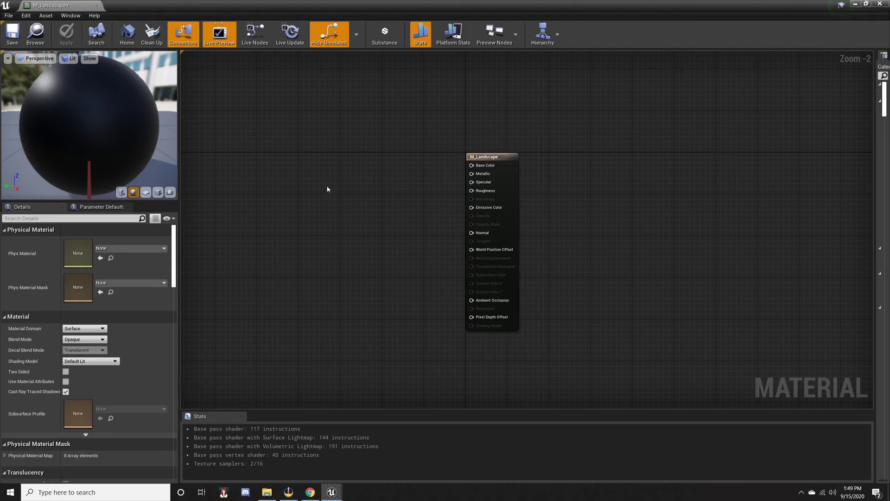
right_click_drag(327, 189, 417, 168)
left_click(598, 138)
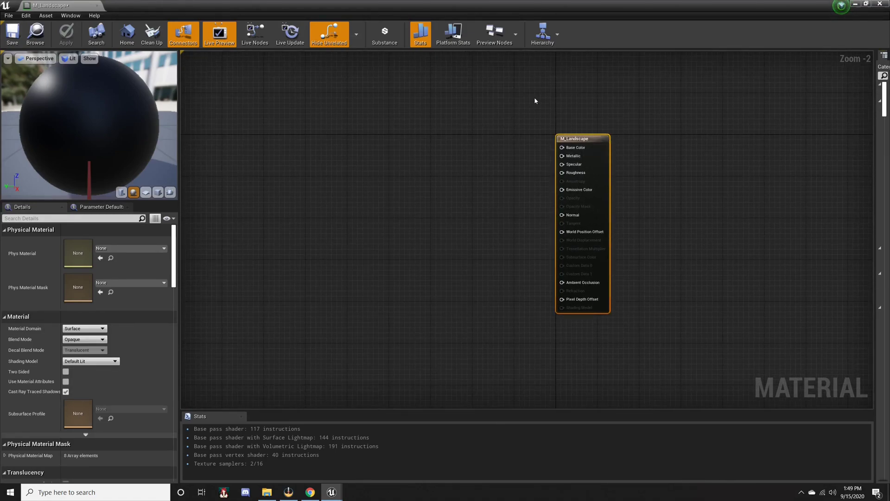
left_click_drag(650, 340, 626, 349)
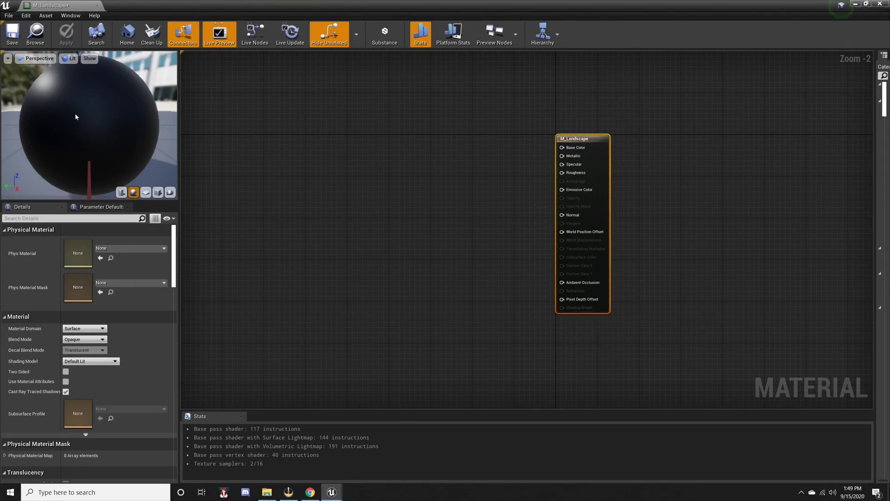
left_click(515, 127)
left_click_drag(132, 129, 165, 122)
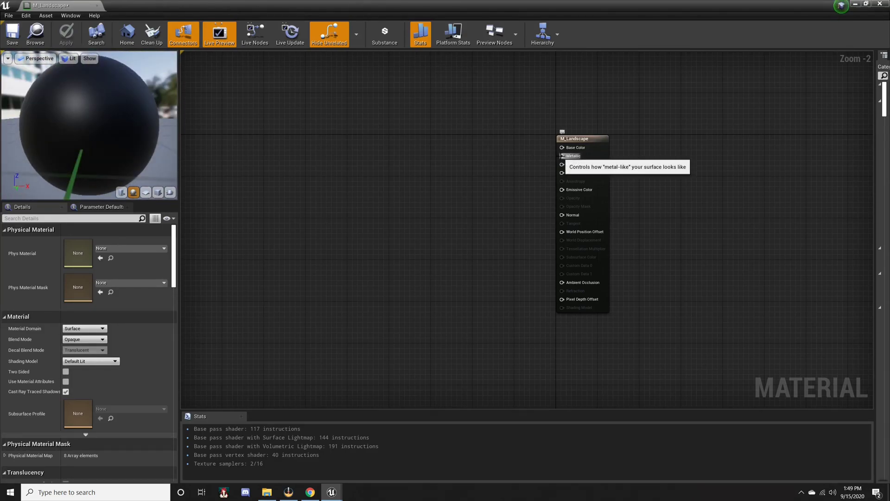
- Add a Constant node wired to the Metallic input of M_Landscape and place it beside the material node
left_click_drag(562, 155, 543, 159)
type("cons")
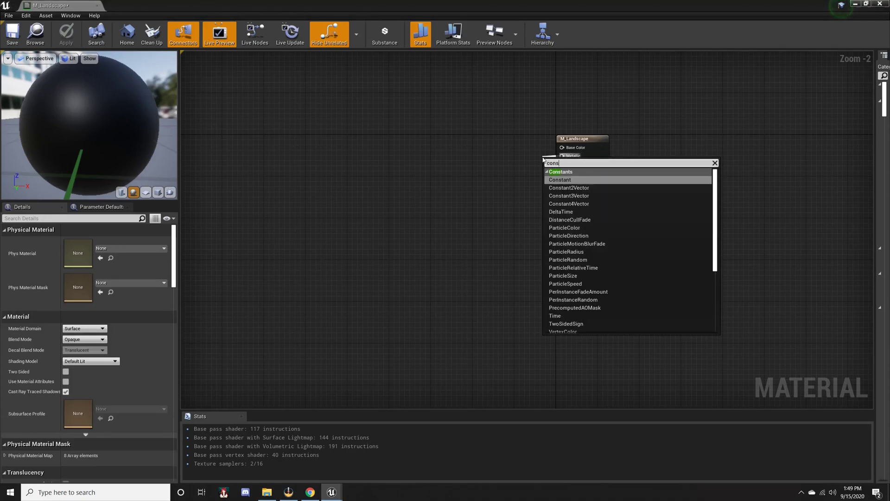
type("tan")
key("Return")
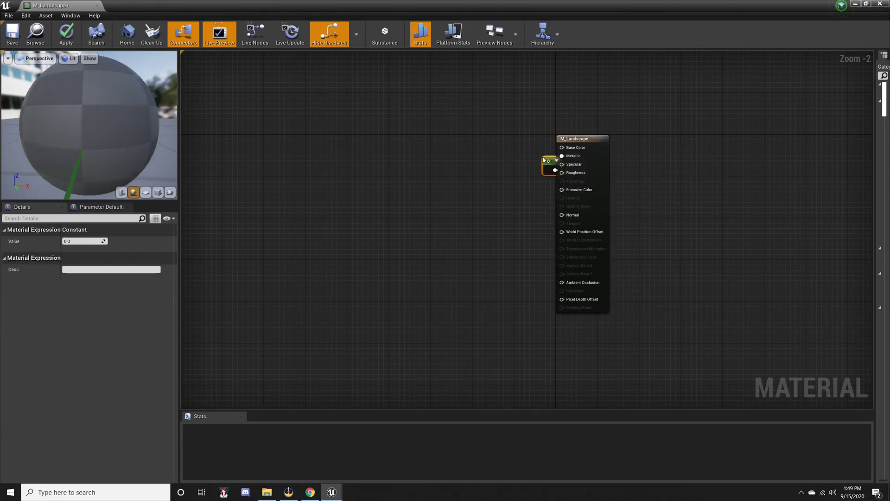
left_click_drag(562, 156, 537, 163)
right_click(527, 134)
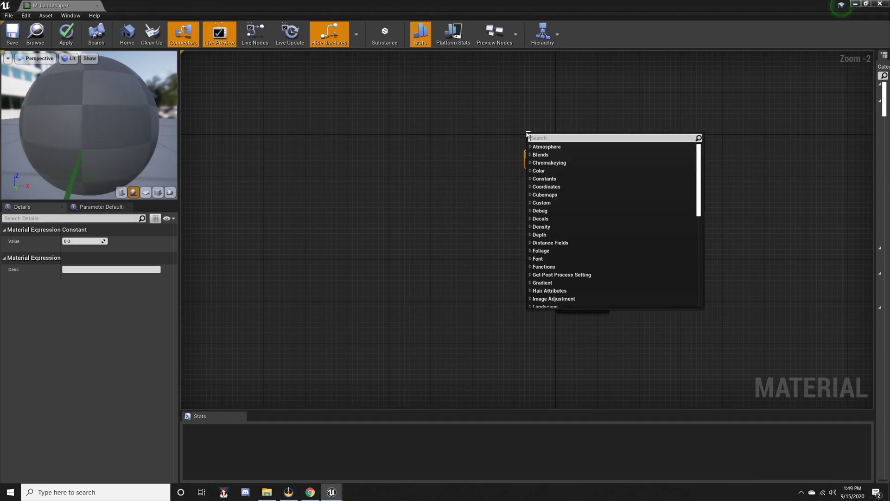
type("constant")
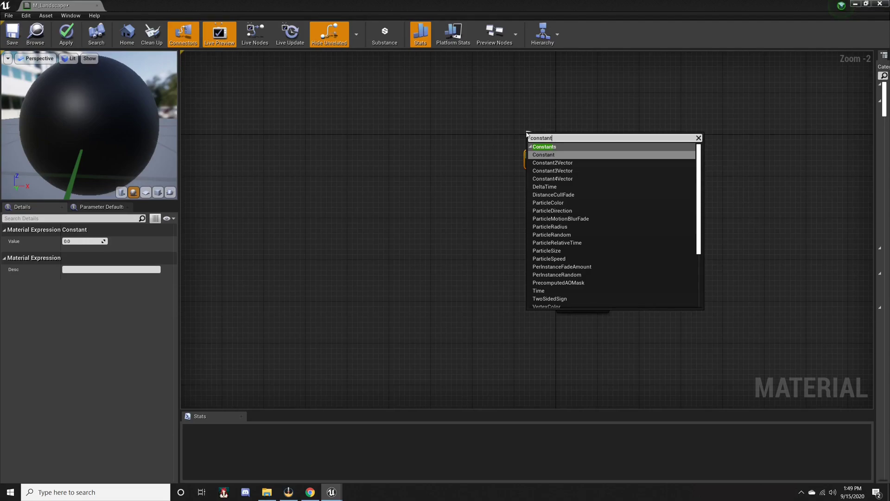
key("Return")
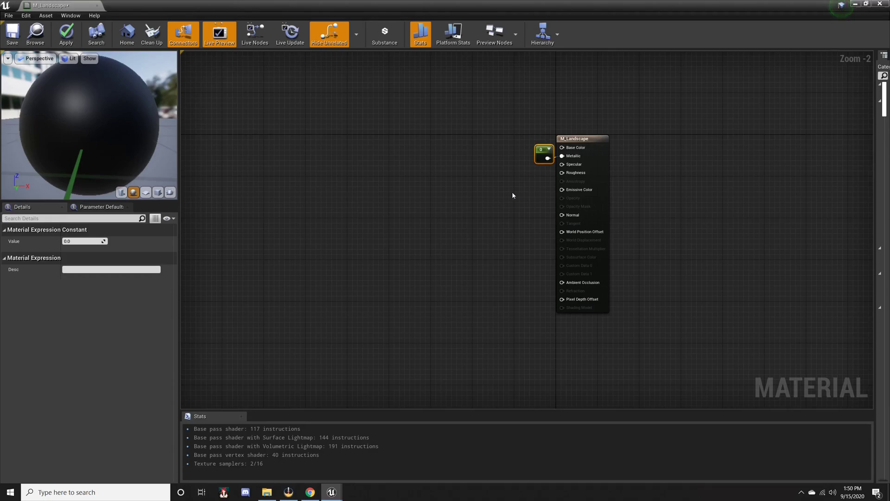
- Duplicate the Constant node, set the copy's value to 1 and wire it to the Roughness input of M_Landscape
key("ctrl+v")
left_click_drag(518, 196, 526, 172)
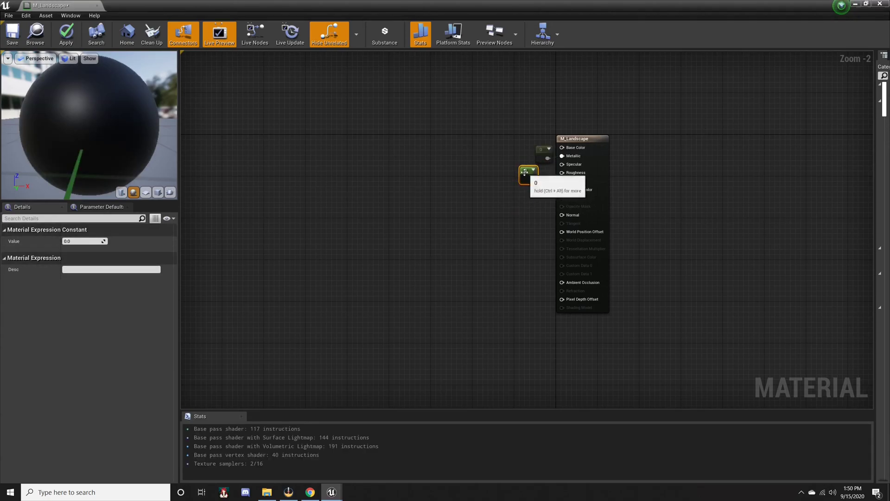
left_click(88, 240)
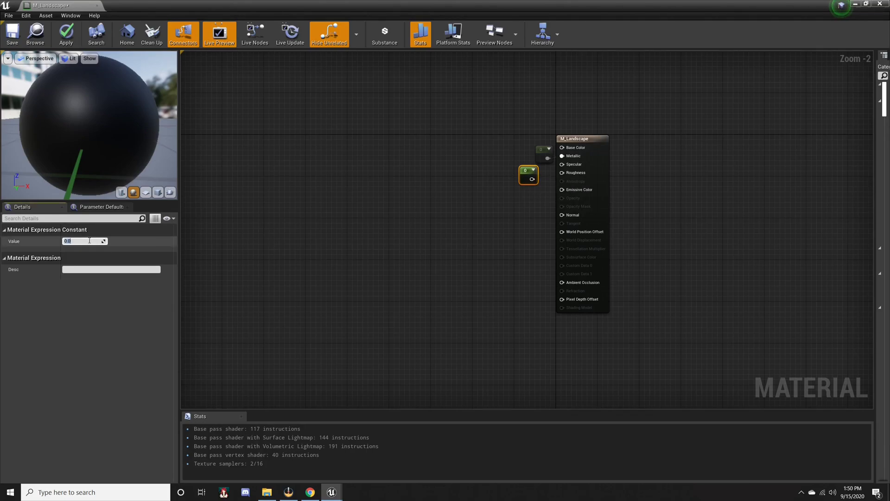
type("1")
key("Return")
left_click(552, 199)
left_click_drag(532, 179, 562, 173)
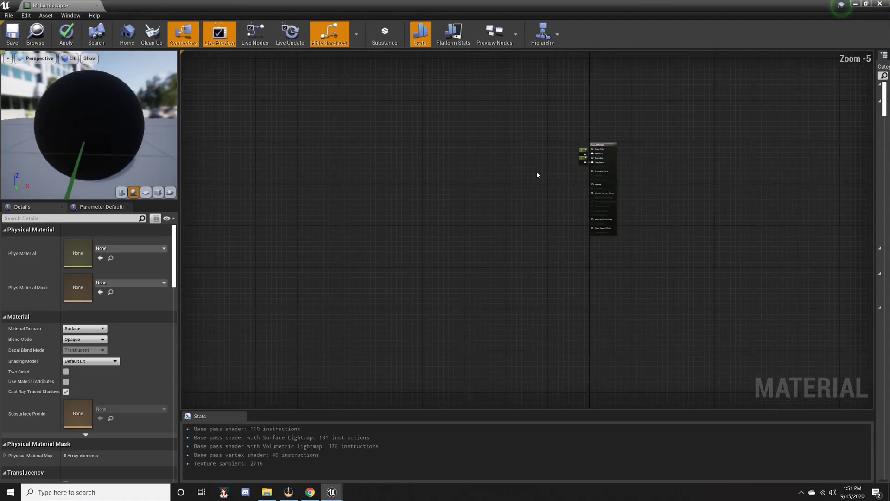
- Add three Texture Sample nodes to the material graph and stack them in a column well before the material node
scroll(473, 227, "up", 4)
right_click_drag(536, 171, 489, 193)
scroll(468, 153, "down", 2)
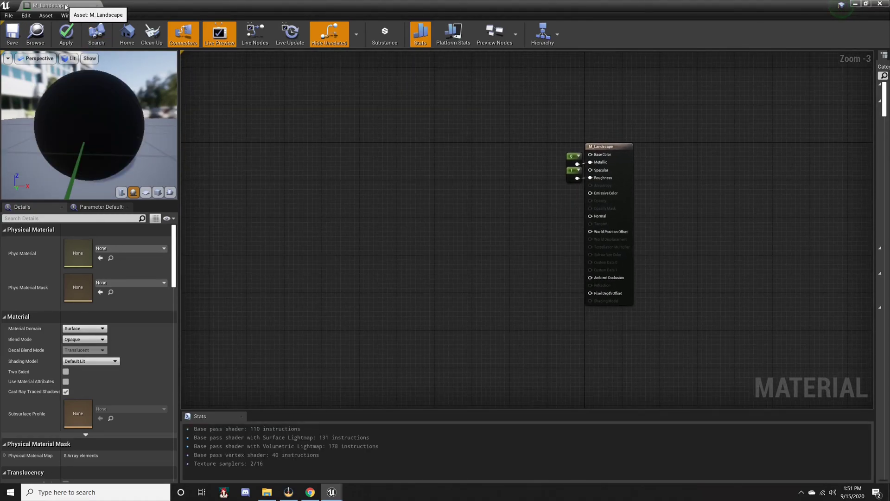
left_click(399, 109)
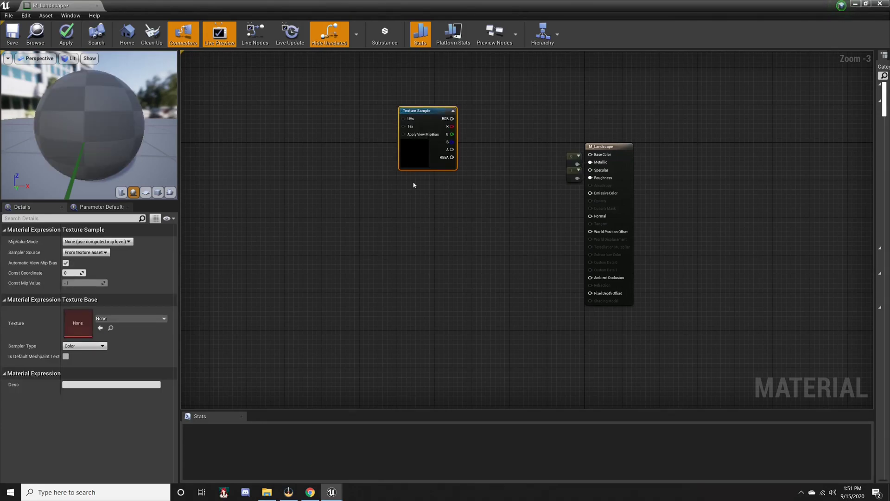
left_click(401, 172)
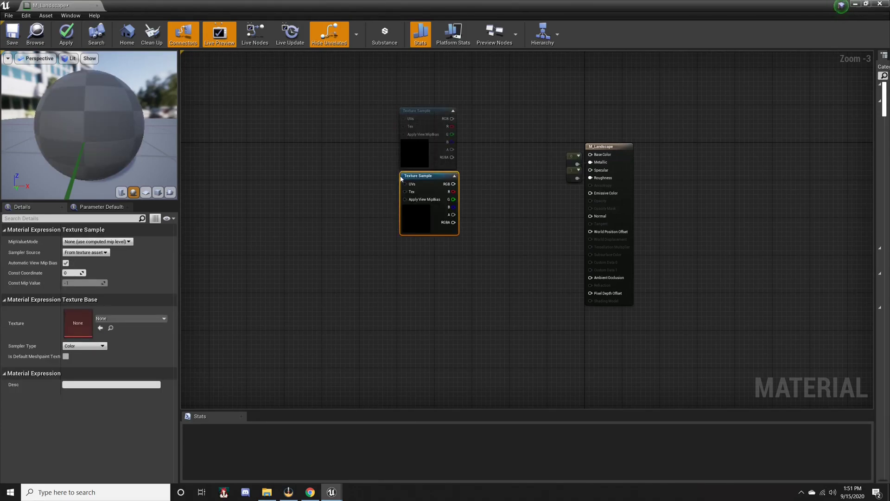
left_click(402, 238)
left_click(470, 226)
left_click_drag(431, 242, 425, 242)
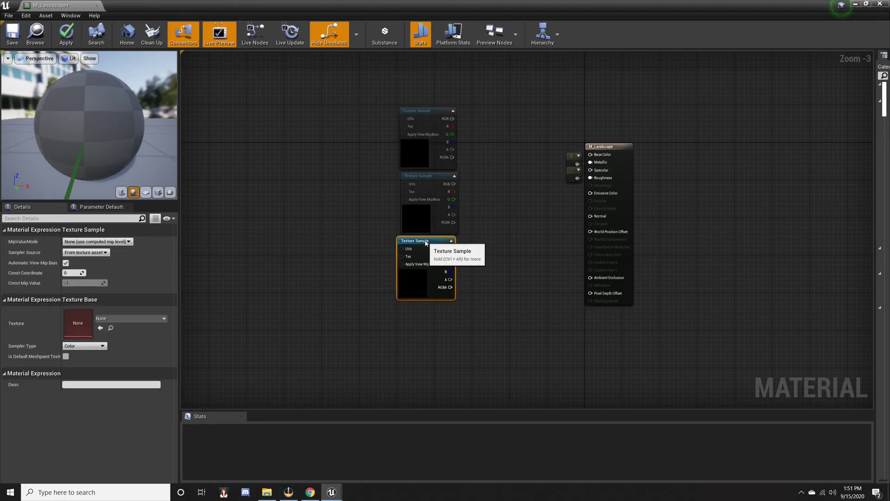
left_click_drag(423, 176, 419, 180)
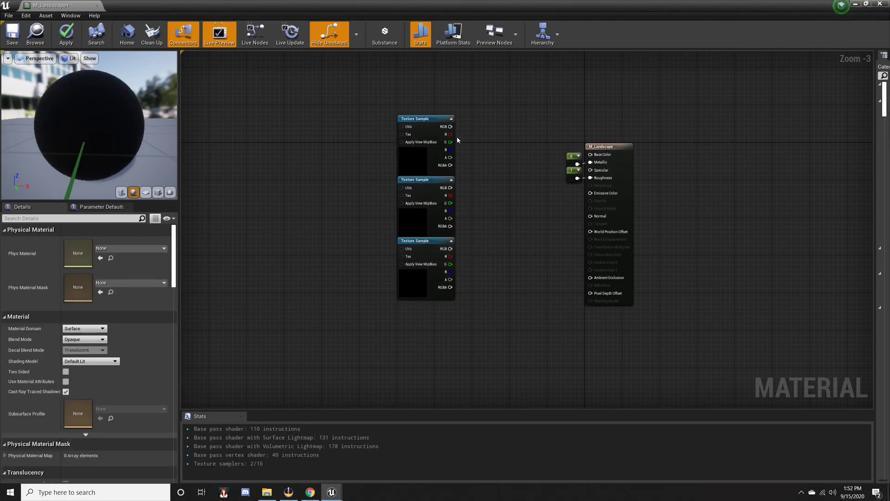
- Add a LandscapeLayerBlend node between the Texture Sample column and the M_Landscape material node
right_click(509, 172)
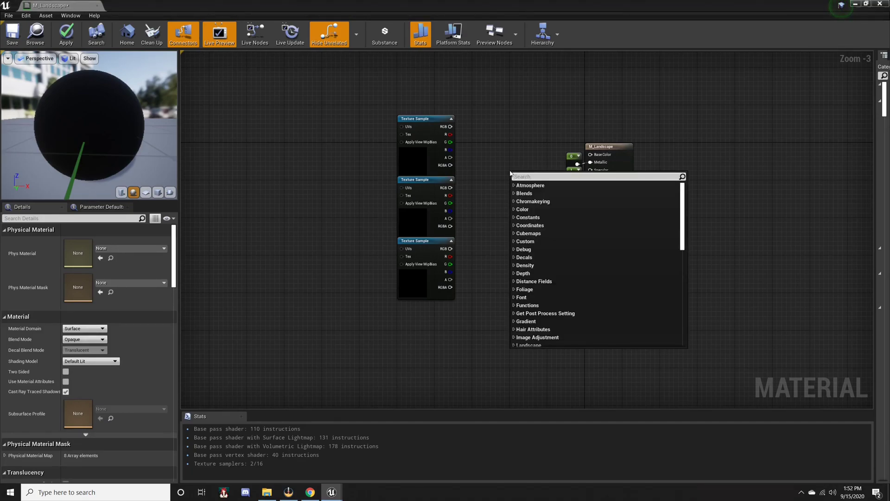
type("landscape")
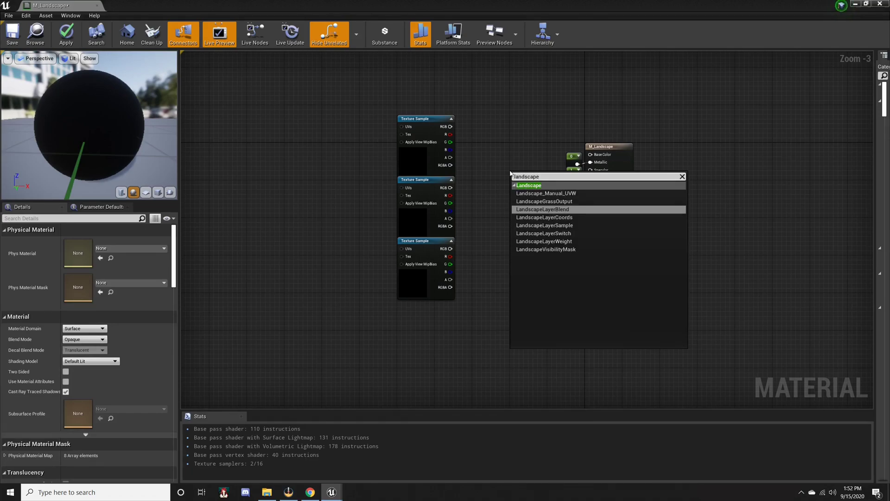
left_click(538, 209)
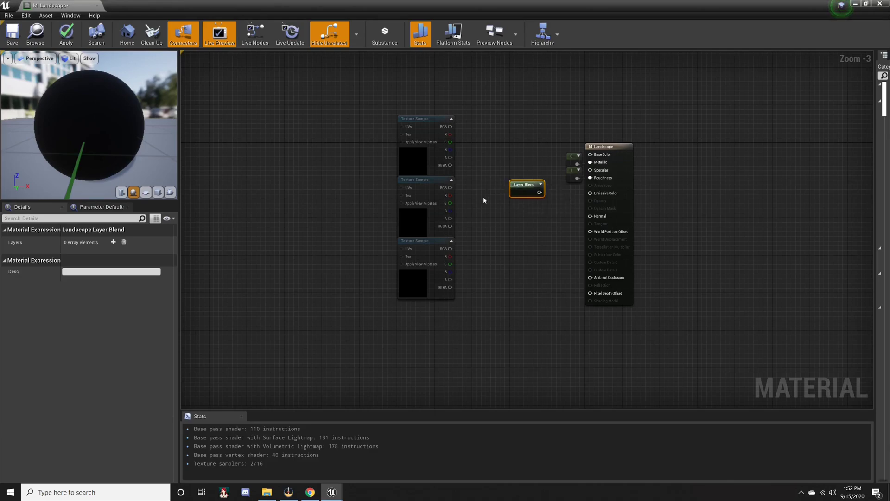
left_click_drag(550, 164, 486, 214)
left_click_drag(539, 192, 537, 231)
right_click_drag(522, 187, 502, 188)
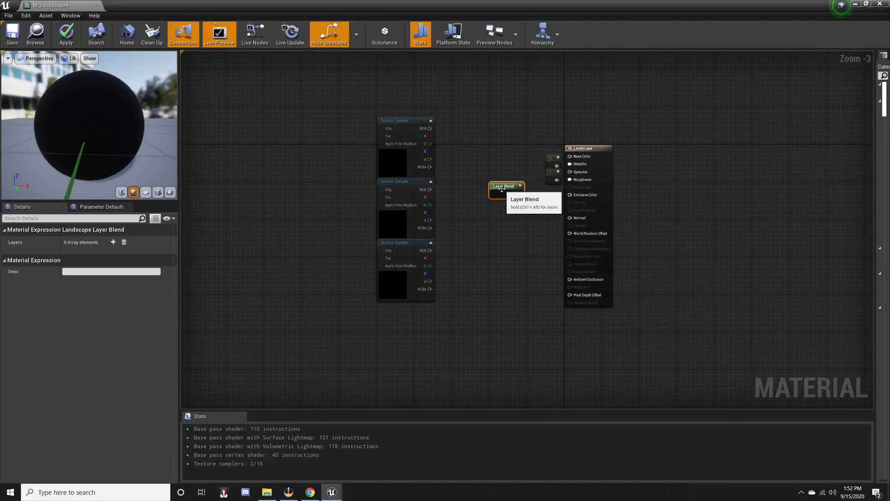
left_click_drag(341, 99, 474, 330)
- Add three layers to the Layer Blend node and name them Grass, Dirt and Sand
left_click(501, 185)
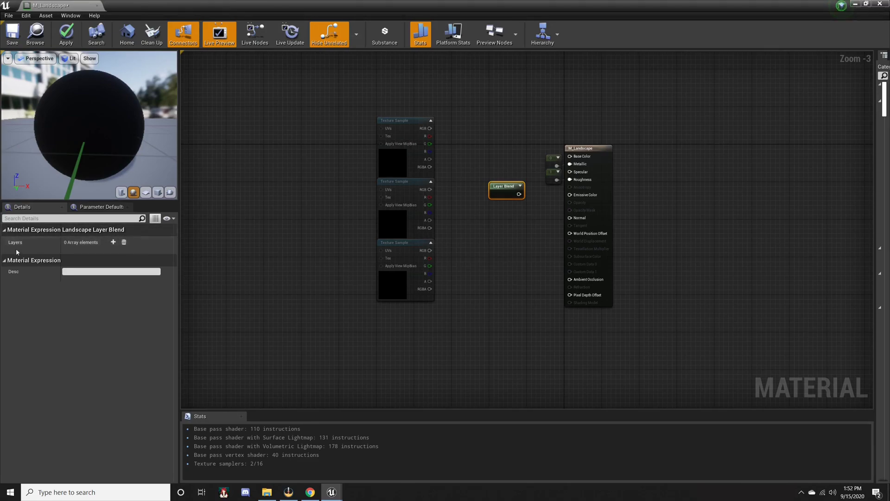
left_click(113, 242)
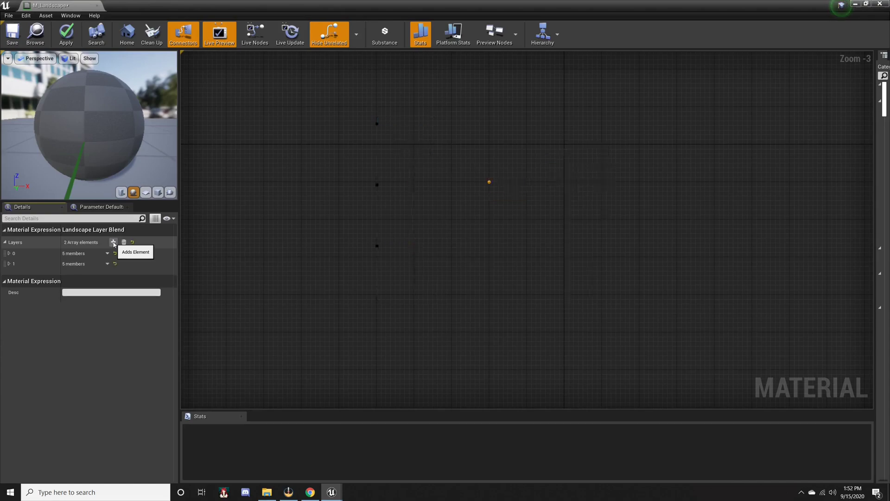
left_click(114, 242)
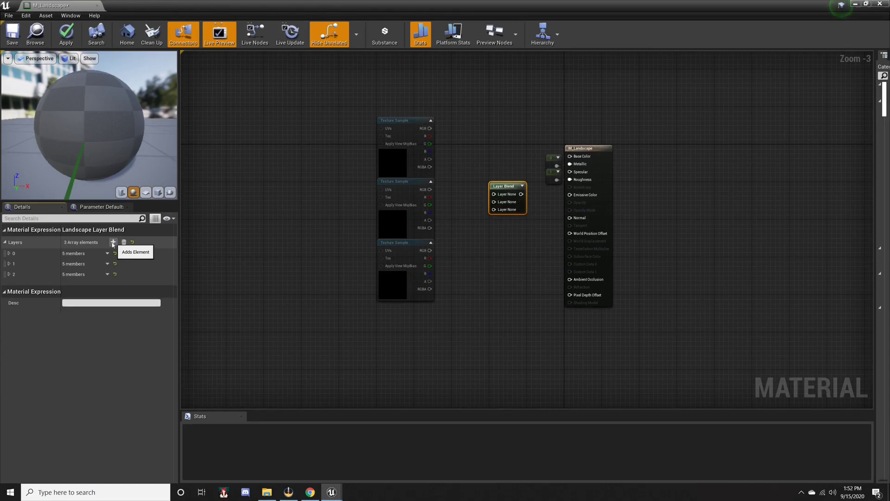
double_click(76, 254)
double_click(79, 316)
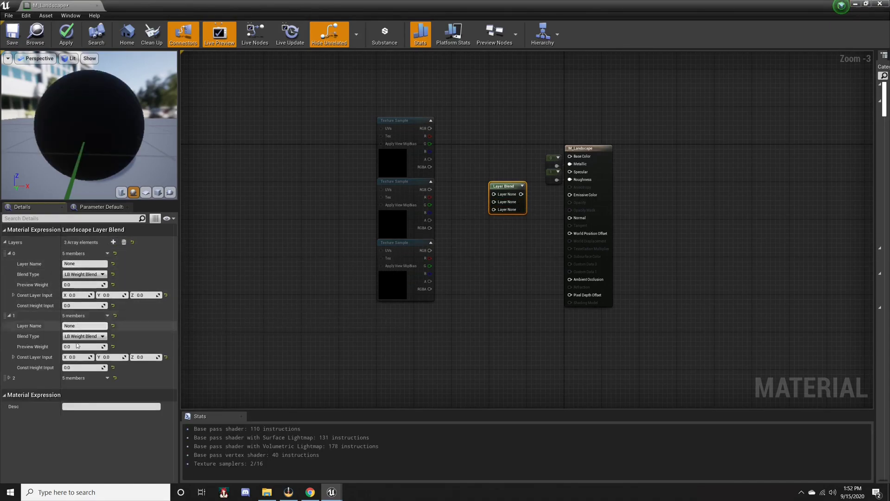
double_click(73, 381)
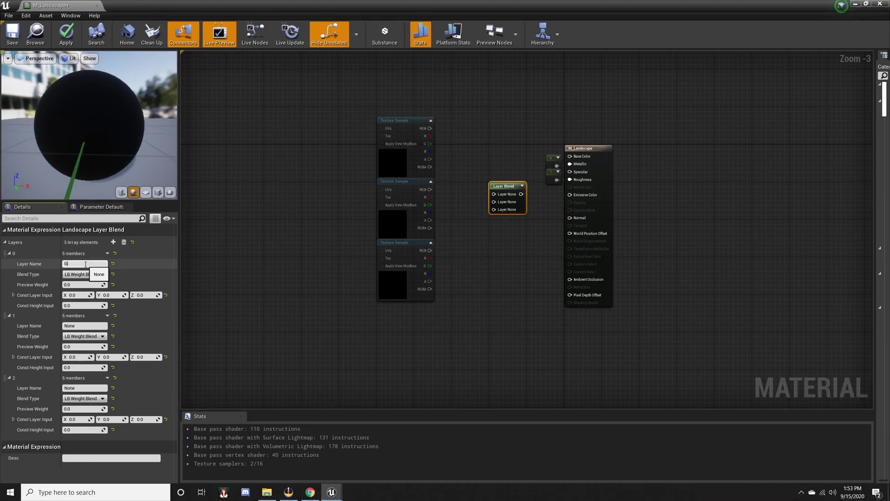
key("Return")
key("Return")
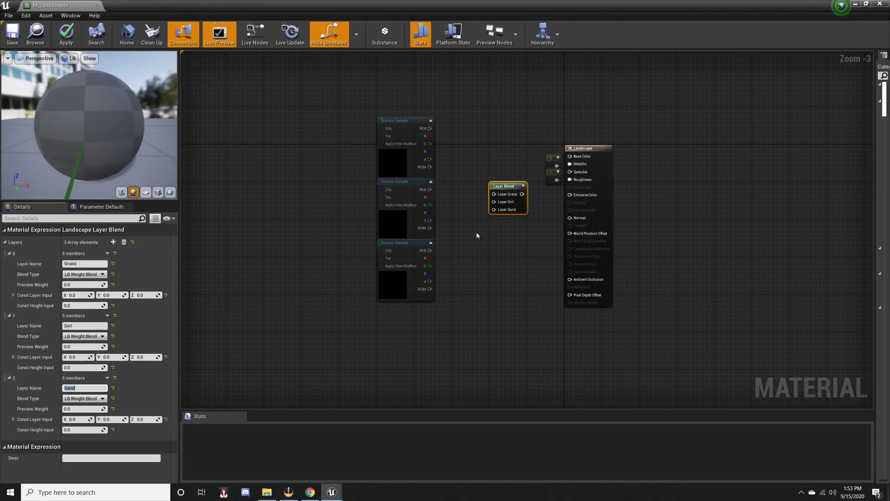
- Wire the RGB outputs of the three Texture Samples, in order, to the Grass, Dirt and Sand inputs of the Layer Blend
left_click(485, 213)
left_click_drag(426, 169, 491, 235)
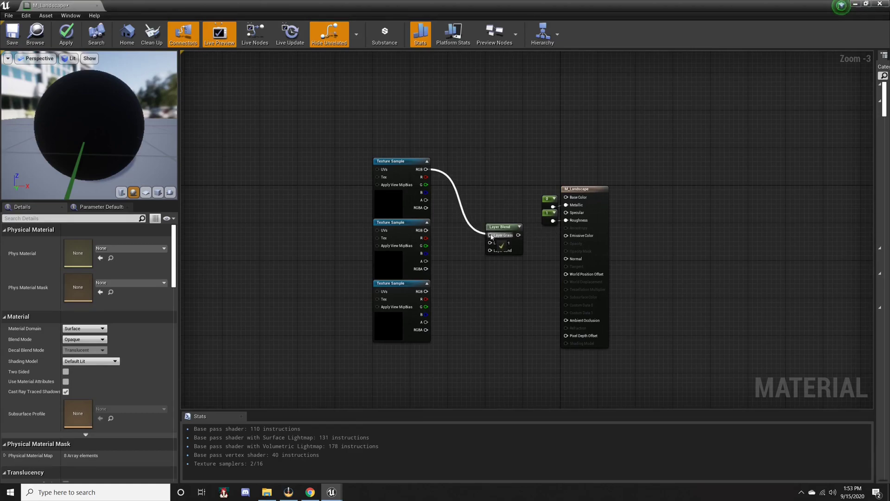
left_click_drag(426, 231, 496, 254)
left_click_drag(426, 291, 489, 254)
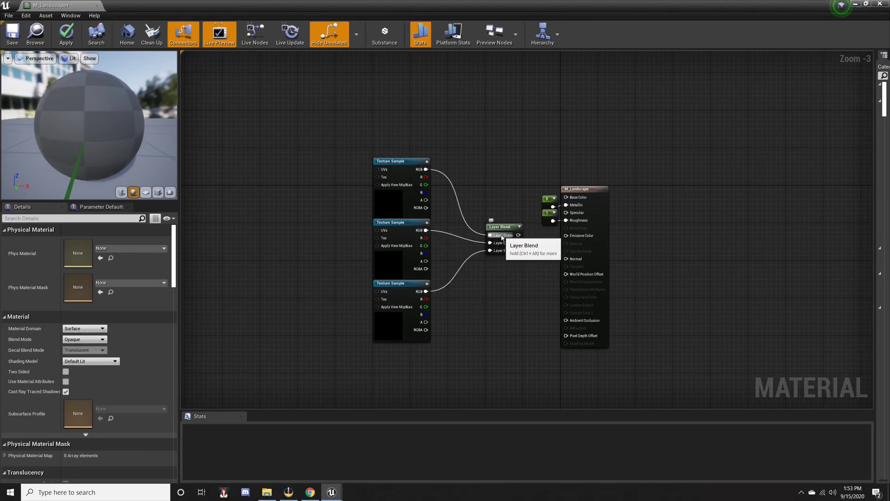
- Select the Grass Texture Sample and float the material editor over the level viewport, with widened details showing its texture setting above the content browser
left_click(395, 197)
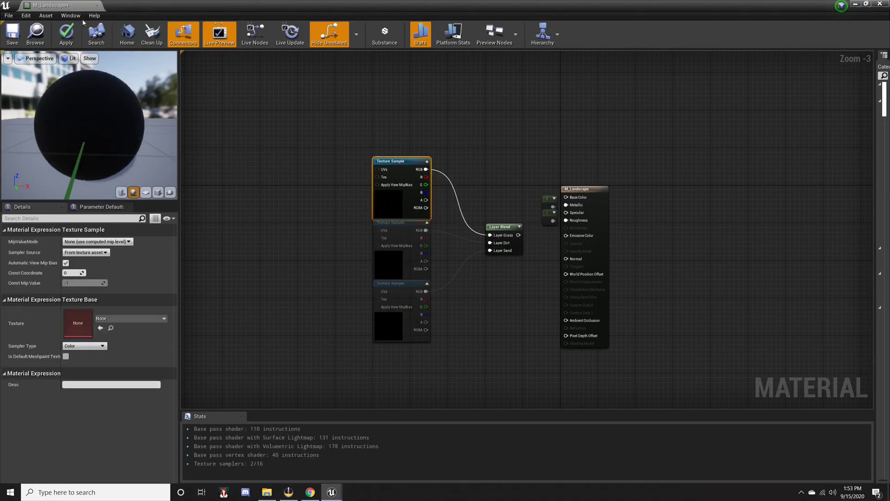
left_click_drag(36, 5, 276, 87)
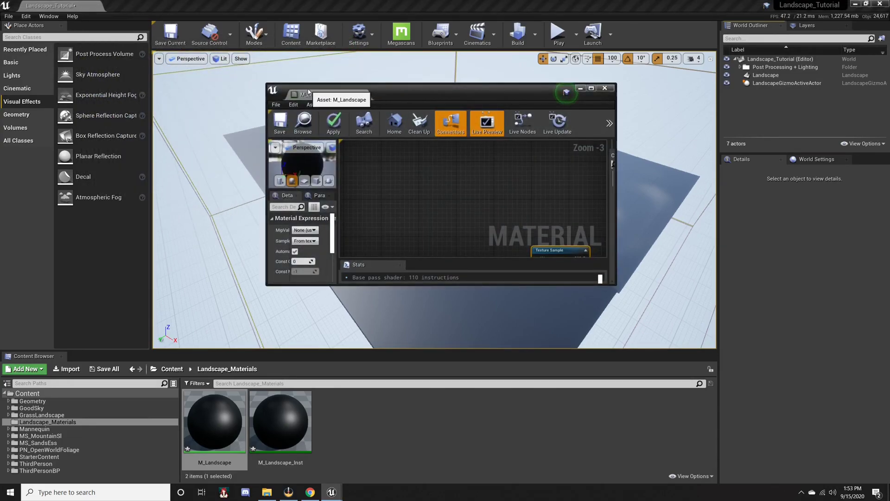
left_click_drag(444, 91, 520, 55)
scroll(584, 192, "down", 1)
right_click_drag(585, 192, 473, 115)
scroll(383, 218, "down", 3)
scroll(383, 221, "down", 1)
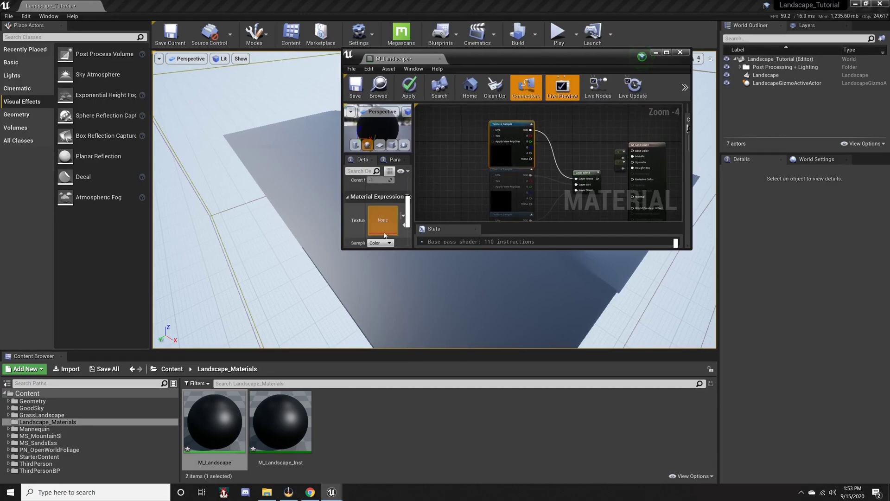
left_click_drag(413, 201, 459, 195)
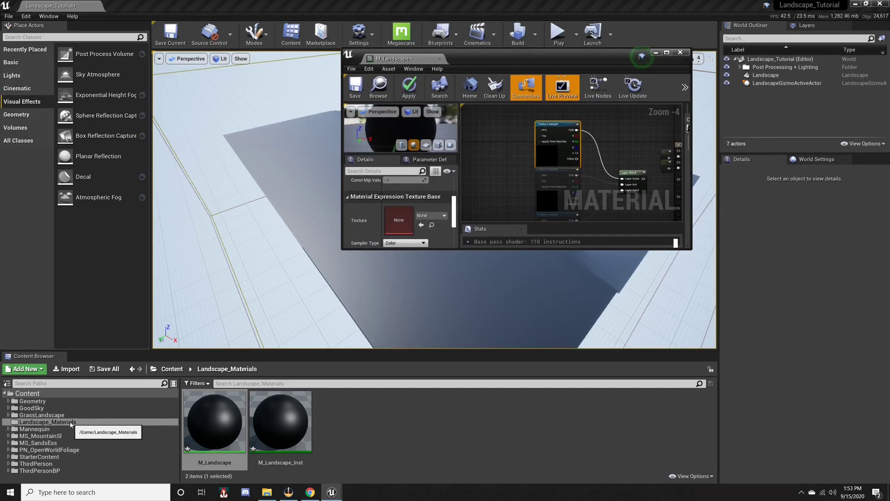
- Open the GrassLandscape/Textures/4k folder in the content browser
left_click(27, 393)
left_click(43, 422)
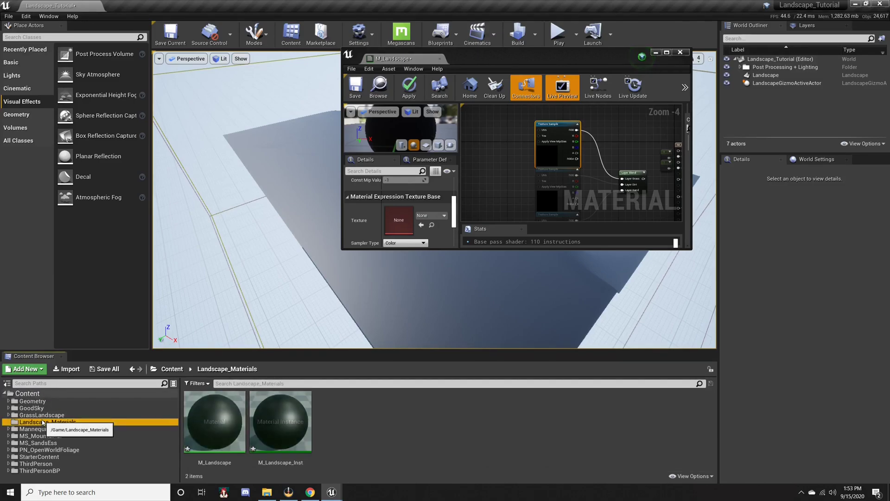
left_click(41, 415)
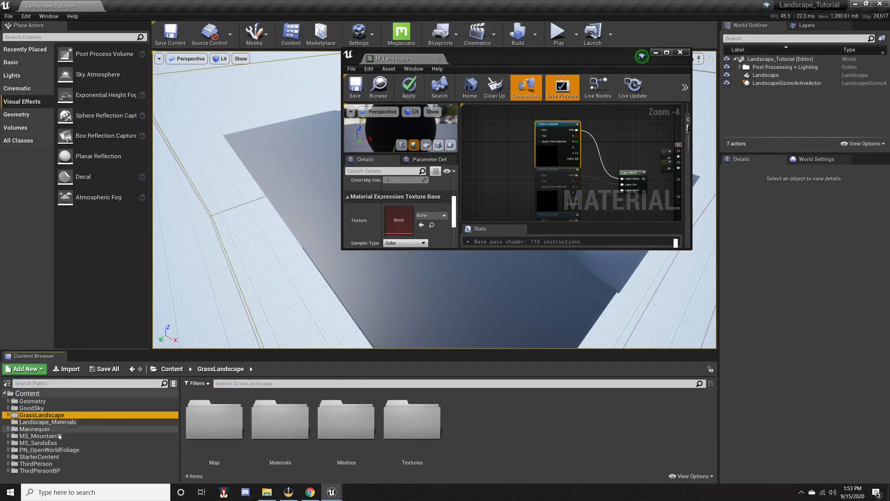
left_click(8, 415)
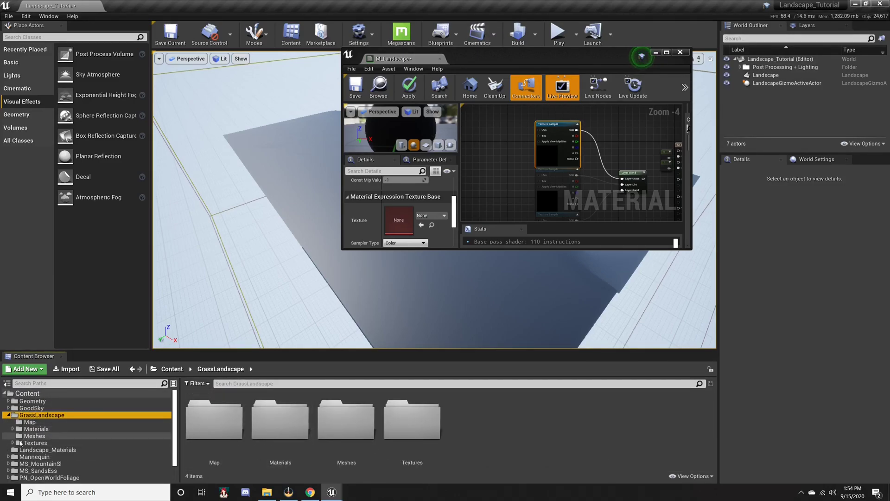
left_click(13, 443)
left_click(29, 450)
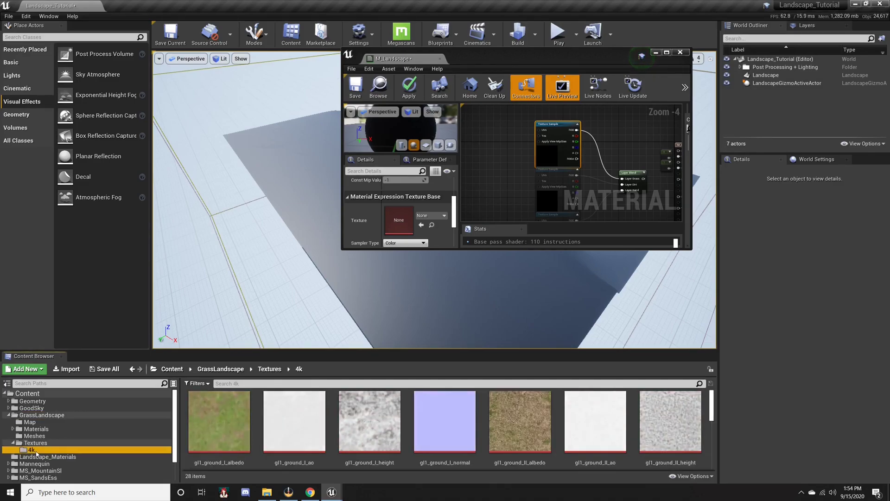
- Assign the gl1_ground_IV_albedo texture to the Texture Sample feeding the Grass layer
scroll(238, 445, "down", 2)
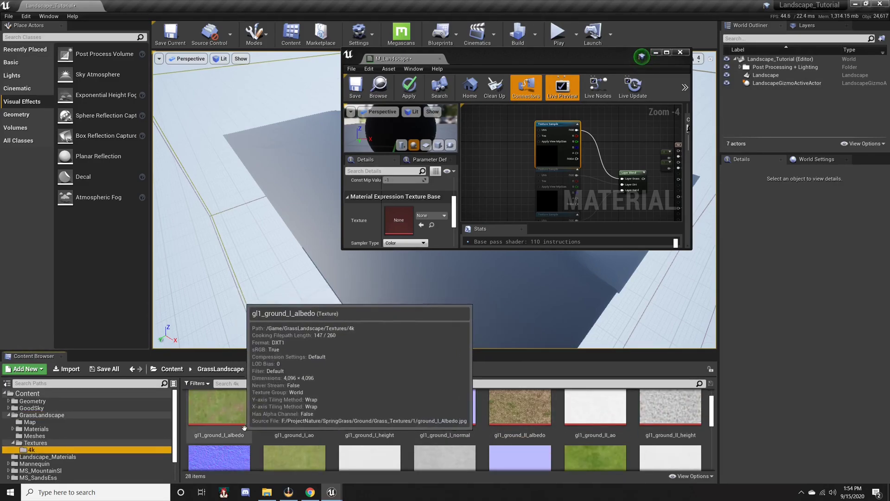
scroll(303, 437, "up", 1)
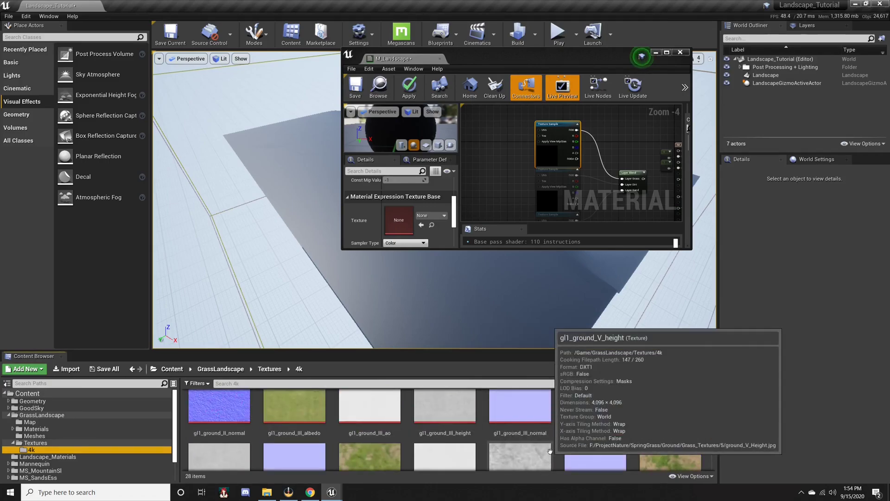
scroll(617, 445, "down", 1)
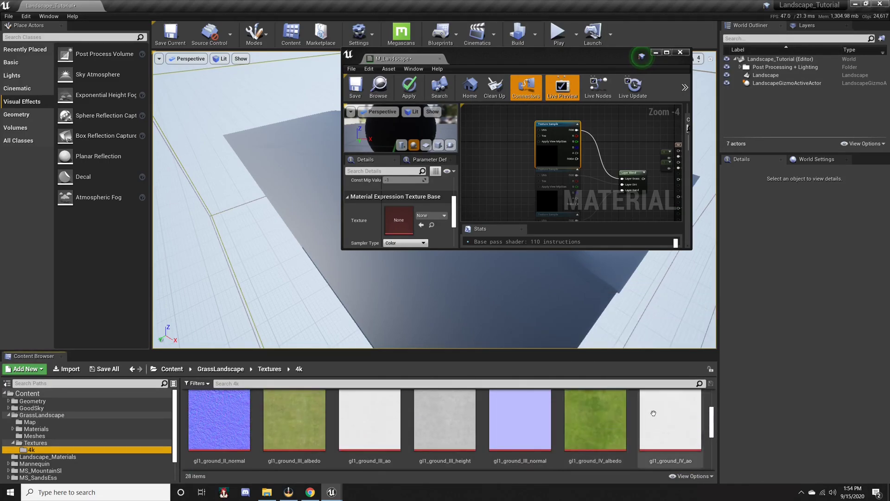
left_click(605, 428)
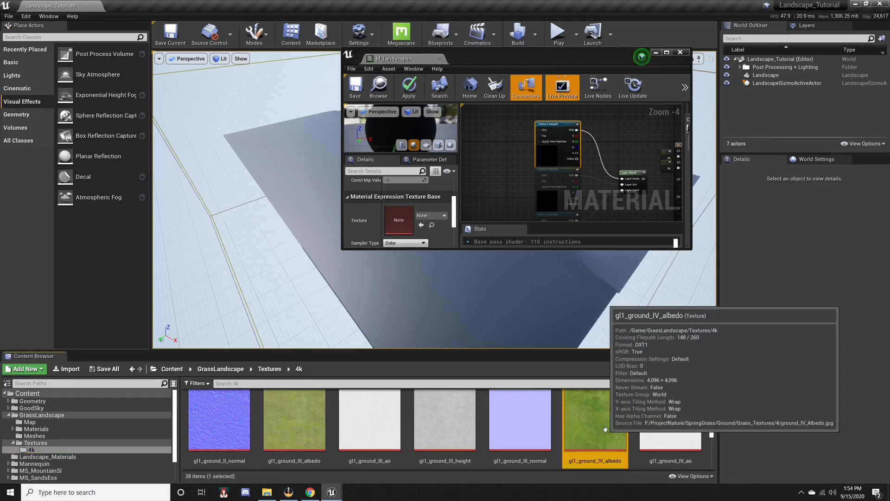
left_click(422, 225)
- With the Dirt layer's Texture Sample selected, open the MS_MountainSl/Surface/17_Soil_Hardened_peDhm20 folder in the content browser
right_click_drag(508, 180, 485, 145)
left_click(479, 151)
scroll(479, 148, "down", 1)
scroll(464, 172, "up", 1)
left_click(541, 133)
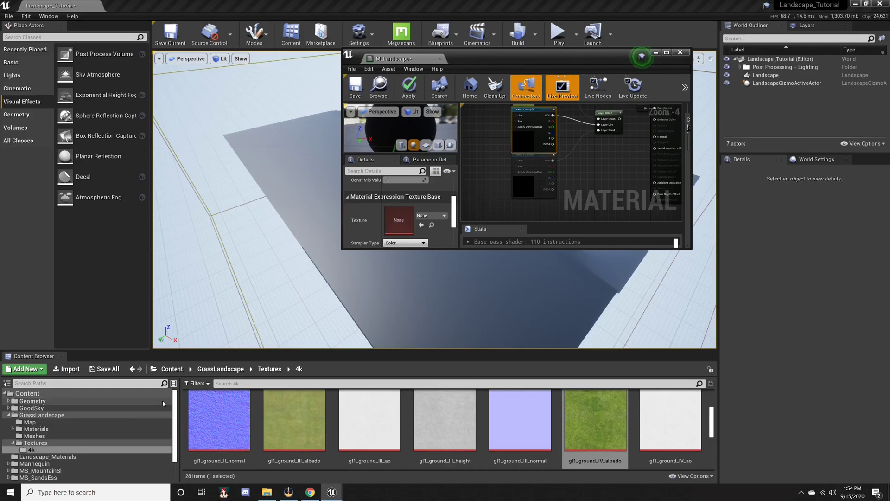
left_click(7, 415)
left_click(8, 415)
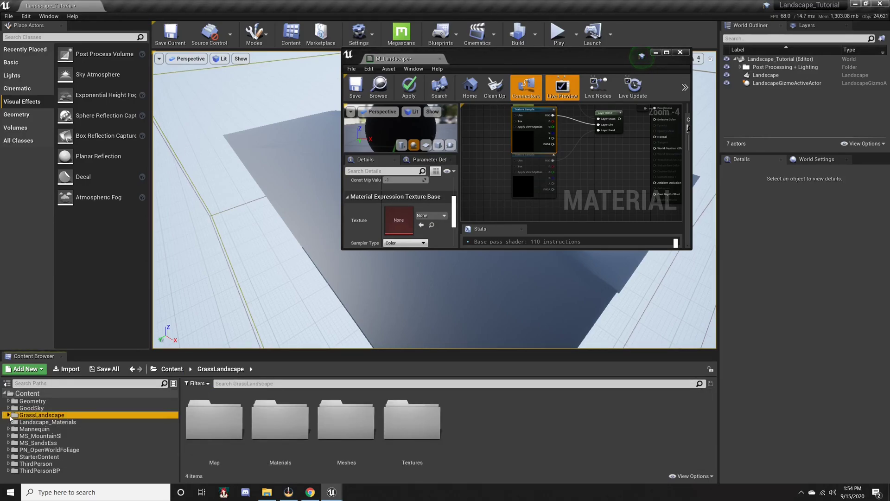
left_click(9, 435)
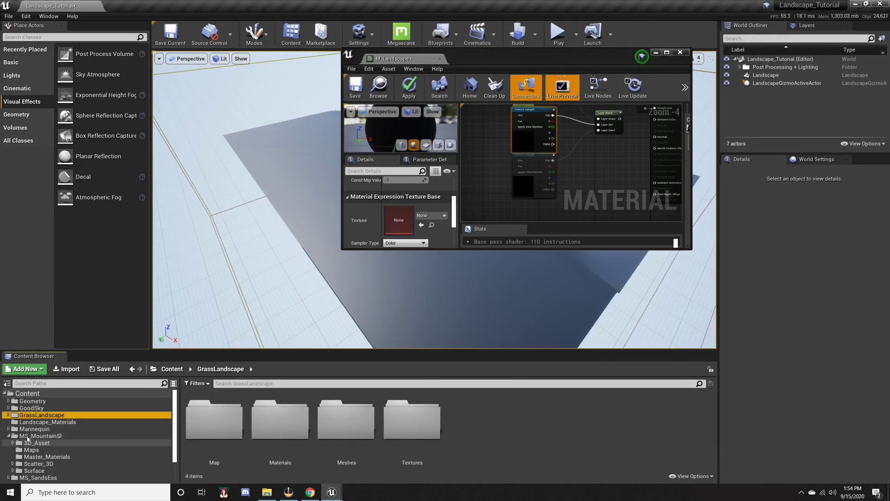
left_click(13, 471)
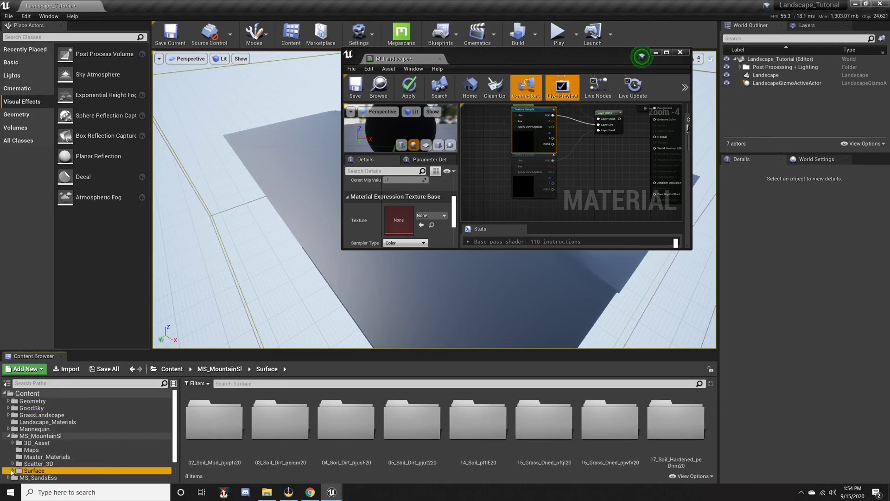
scroll(47, 466, "down", 3)
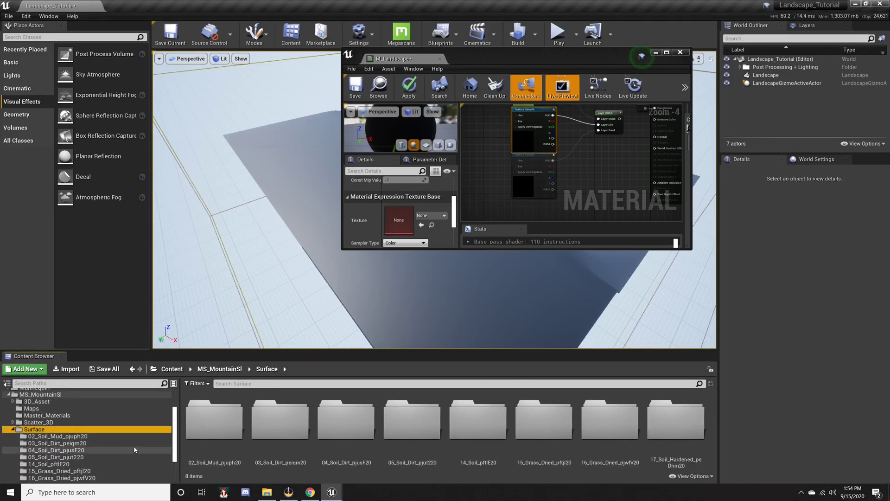
scroll(93, 460, "down", 2)
left_click(91, 460)
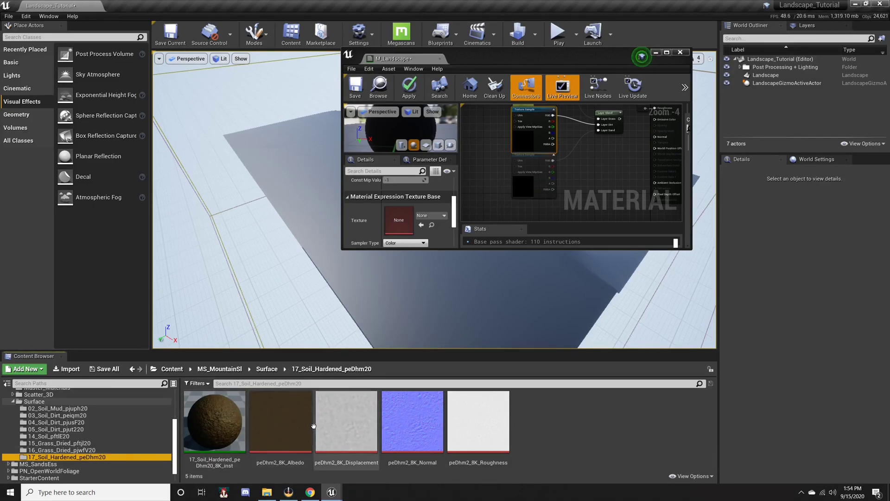
- Assign the peDhm2_8K_Albedo texture to the Texture Sample feeding the Dirt layer
left_click(293, 419)
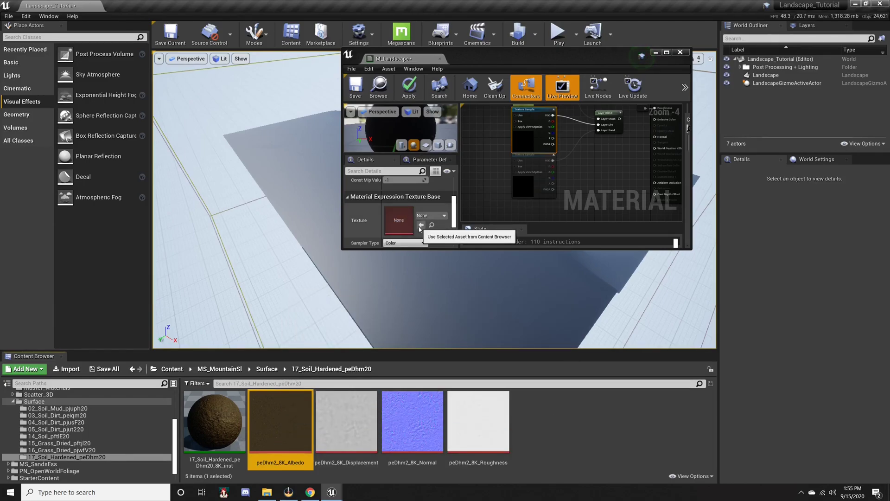
left_click(420, 228)
left_click(501, 189)
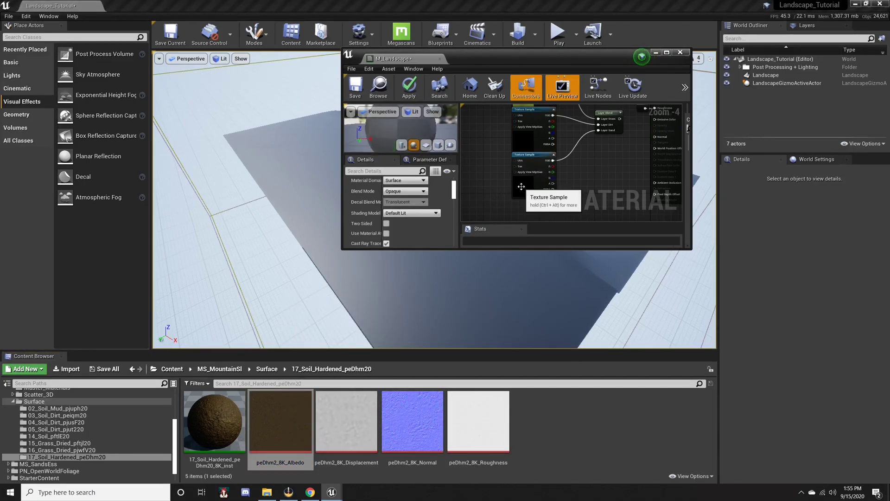
- Assign tdzmdg3o_8K_Albedo from MS_SandsEss/Surface/02_Thai_Beach_Sand_2x2_M_tdzmdg3o to the Texture Sample feeding the Sand layer
left_click(519, 185)
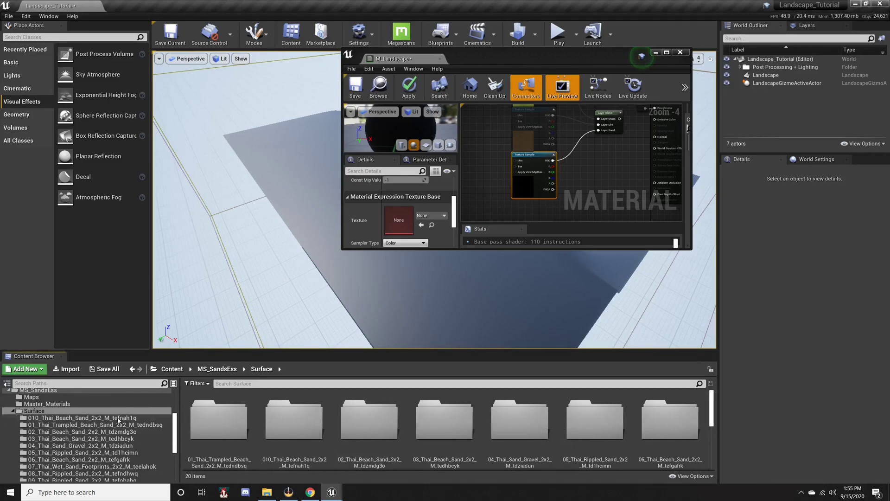
double_click(389, 429)
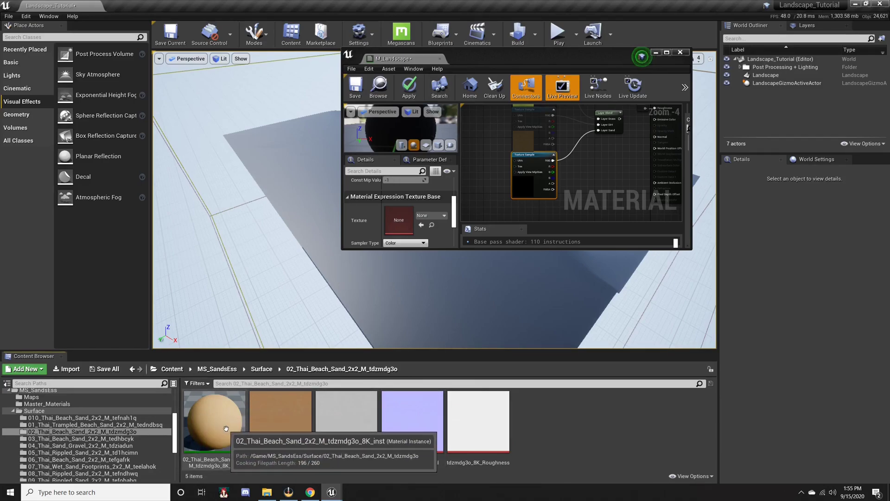
left_click(280, 420)
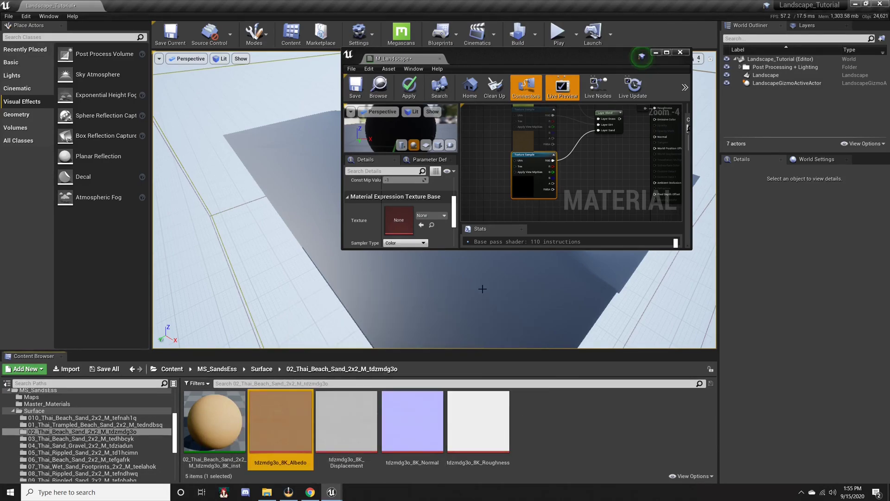
left_click(423, 226)
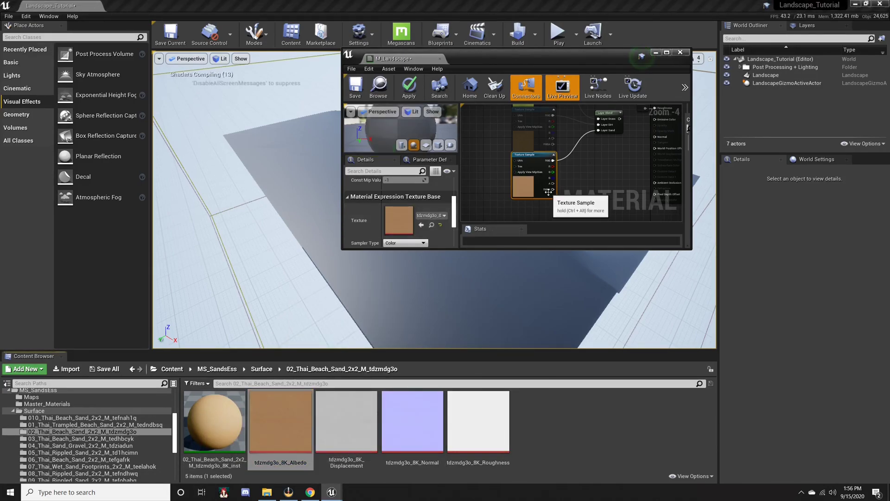
- Dock the M_Landscape editor back beside the level tab and narrow its details area to enlarge the graph
left_click_drag(401, 59, 154, 3)
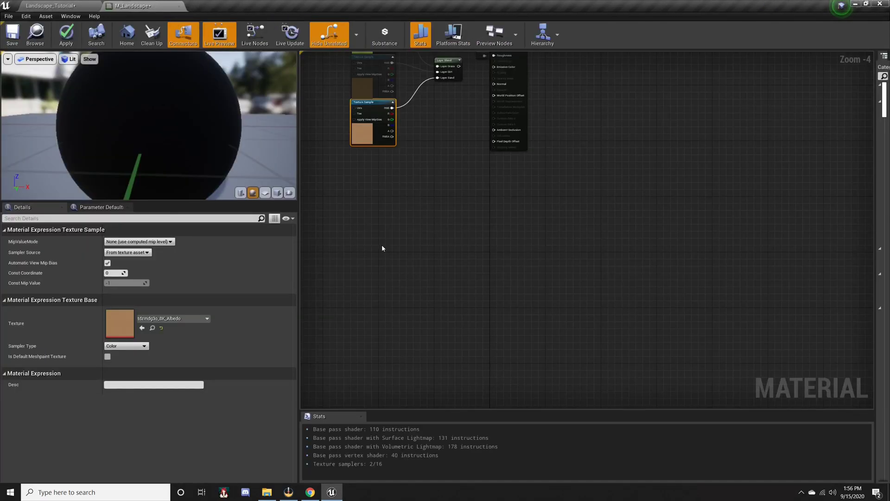
left_click_drag(298, 237, 162, 238)
right_click_drag(258, 213, 416, 388)
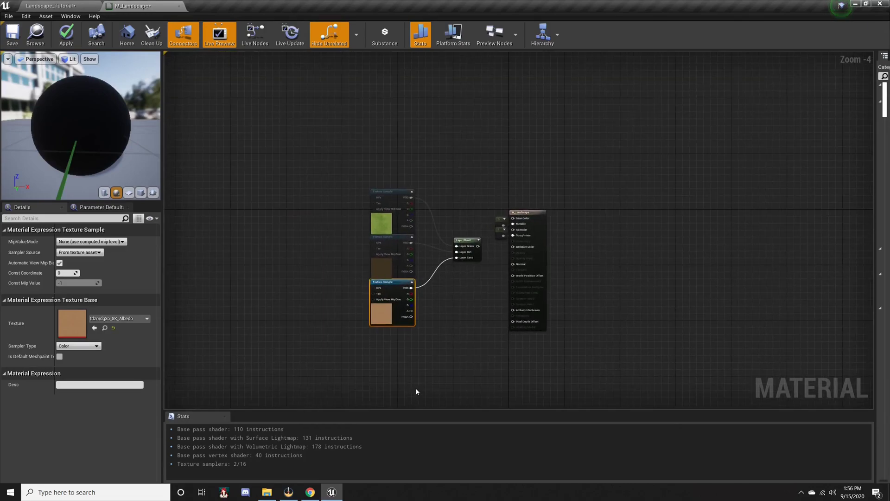
- Set the Sampler Source of all three Texture Samples to Shared: Wrap
scroll(416, 388, "up", 4)
scroll(416, 346, "down", 1)
right_click_drag(427, 82, 453, 162)
left_click_drag(469, 85, 293, 379)
right_click_drag(386, 268, 386, 241)
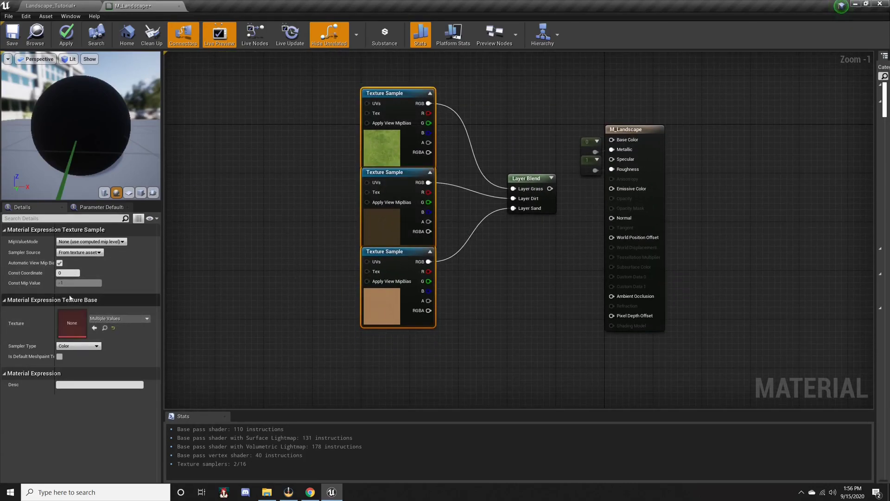
left_click(69, 254)
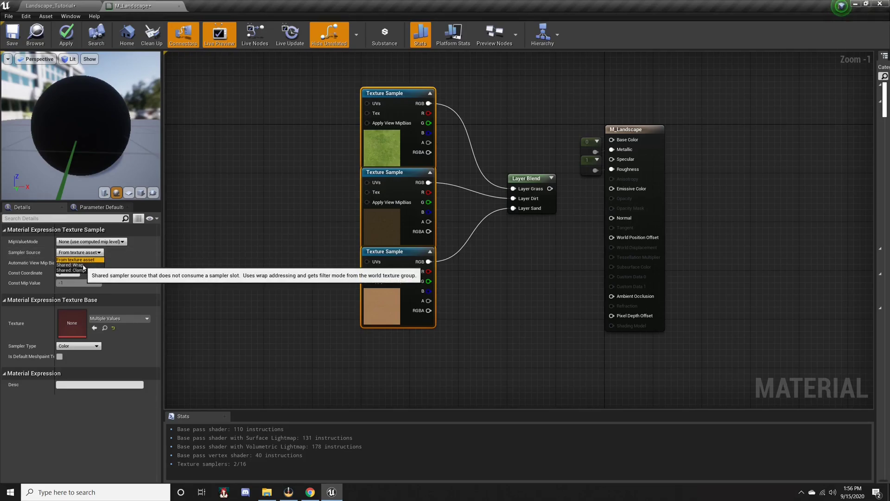
left_click(84, 266)
left_click(279, 247)
right_click_drag(303, 233, 286, 247)
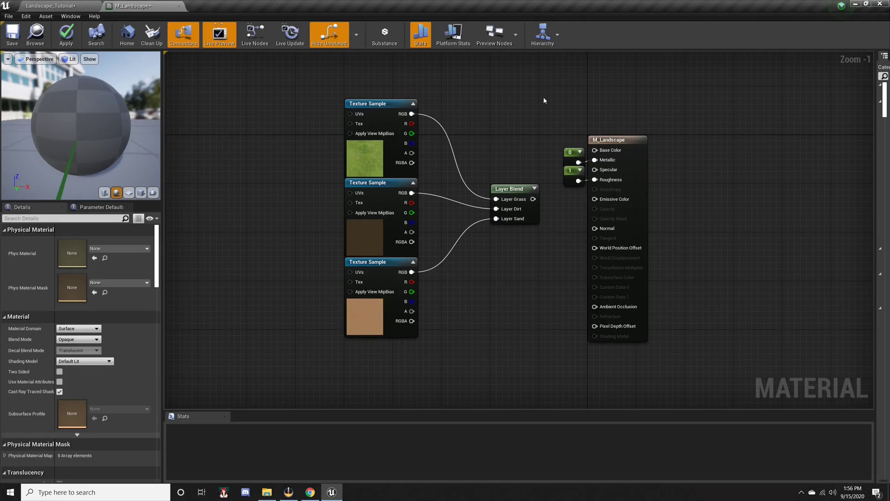
- Move the three Texture Samples and the Layer Blend together up and away from the M_Landscape node
left_click_drag(554, 87, 297, 366)
right_click_drag(275, 287, 211, 290)
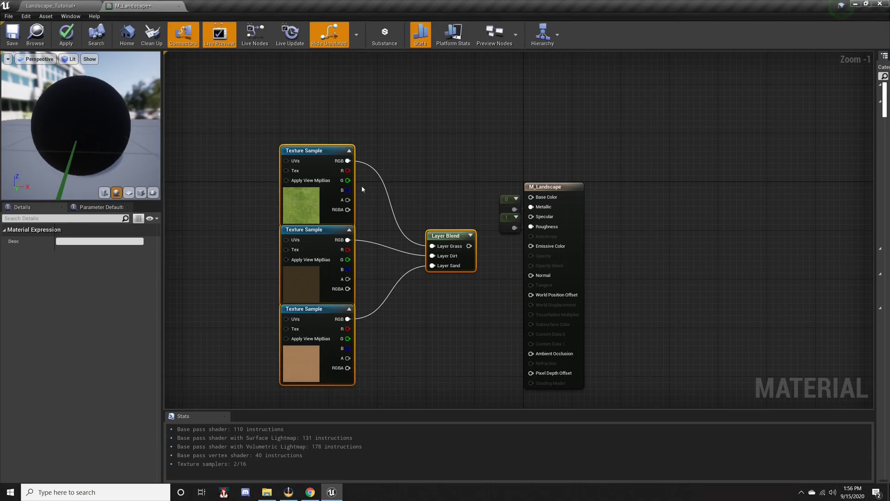
left_click_drag(449, 237, 400, 190)
right_click_drag(385, 145, 427, 173)
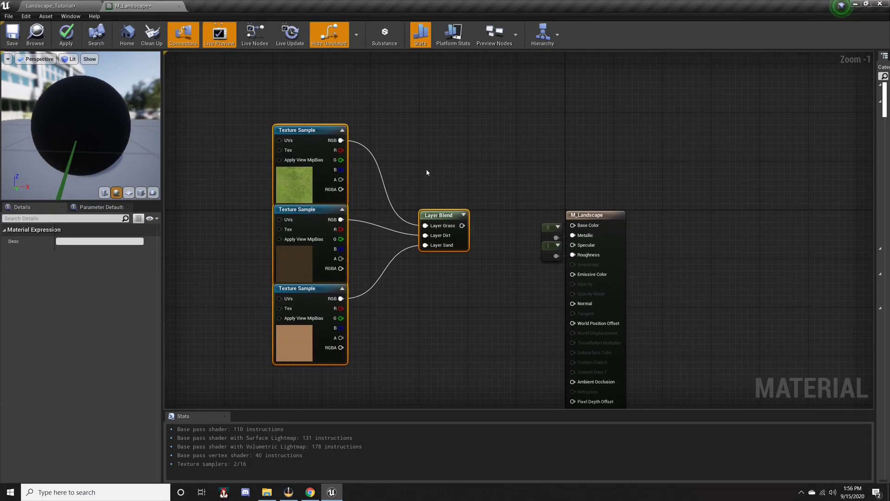
left_click(427, 173)
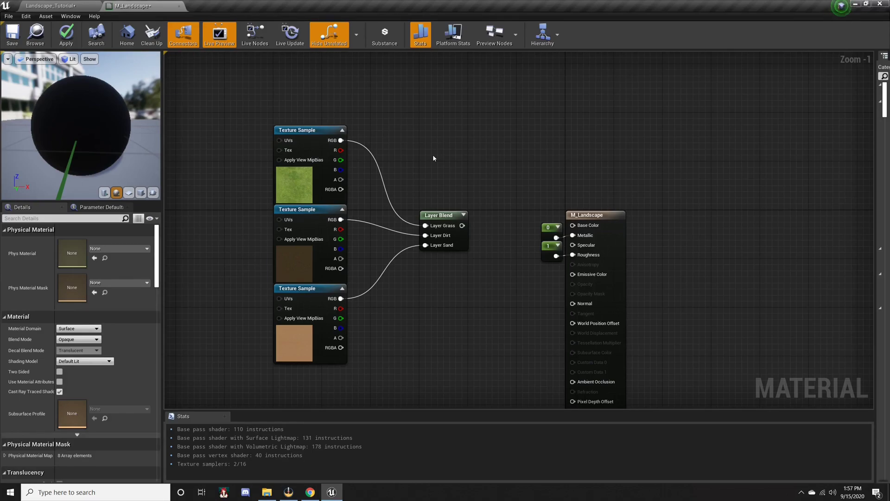
- Check the Sampler Source setting on the Grass Texture Sample and look over the three sample nodes
left_click(300, 174)
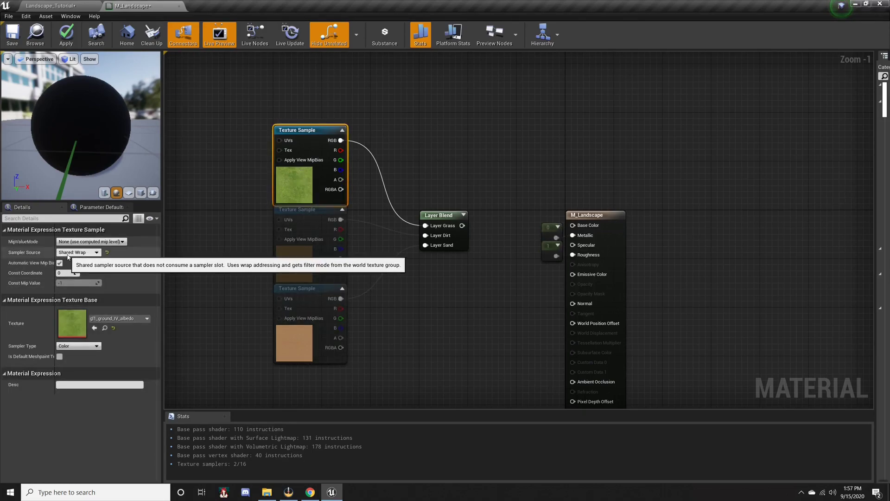
right_click_drag(485, 154, 531, 120)
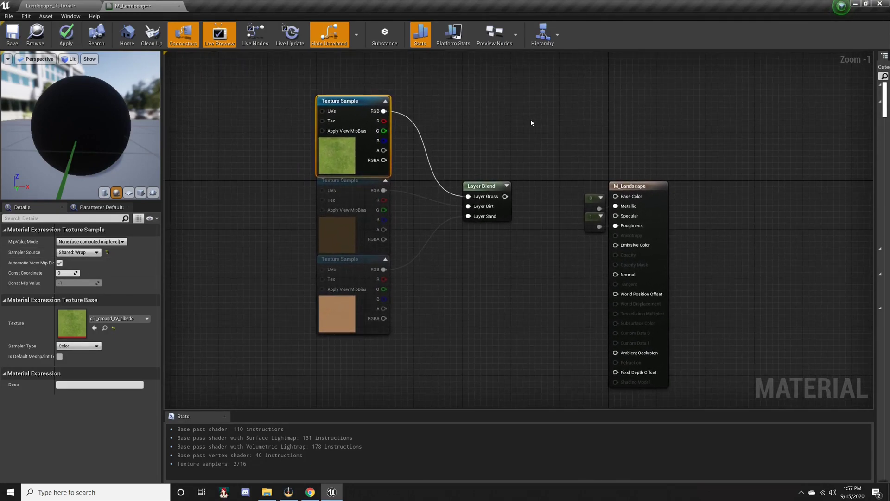
left_click_drag(526, 76, 524, 113)
right_click_drag(525, 113, 480, 122)
left_click_drag(476, 84, 482, 149)
left_click_drag(387, 86, 246, 330)
right_click_drag(204, 266, 281, 254)
right_click_drag(464, 189, 435, 199)
- Connect the Layer Blend output to the Base Color input of M_Landscape
left_click(443, 168)
right_click_drag(443, 168, 408, 222)
left_click_drag(463, 263, 574, 263)
right_click_drag(487, 201, 513, 186)
- Shift the albedo Texture Samples and their Layer Blend further up and left of the M_Landscape node
scroll(509, 183, "down", 2)
left_click_drag(499, 144, 281, 398)
right_click_drag(438, 371, 410, 436)
left_click_drag(443, 268, 420, 239)
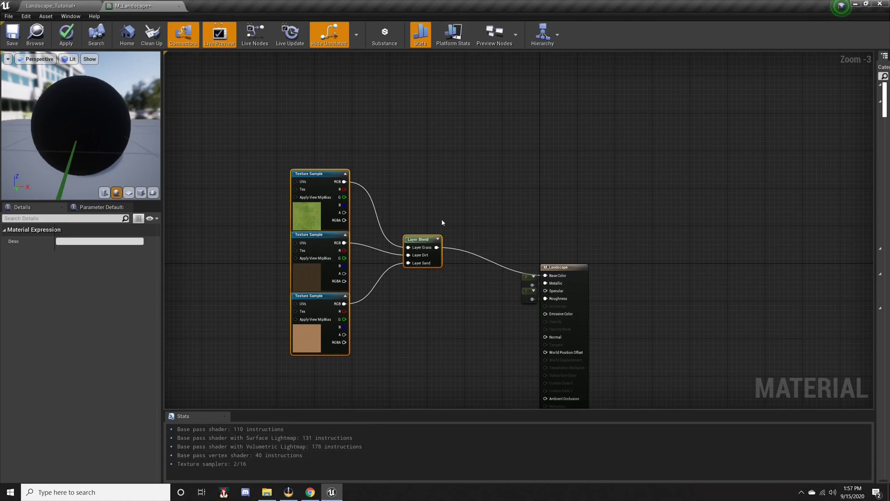
- Duplicate the three Texture Samples with their Layer Blend and place the copy below the original group
right_click_drag(402, 261, 440, 115)
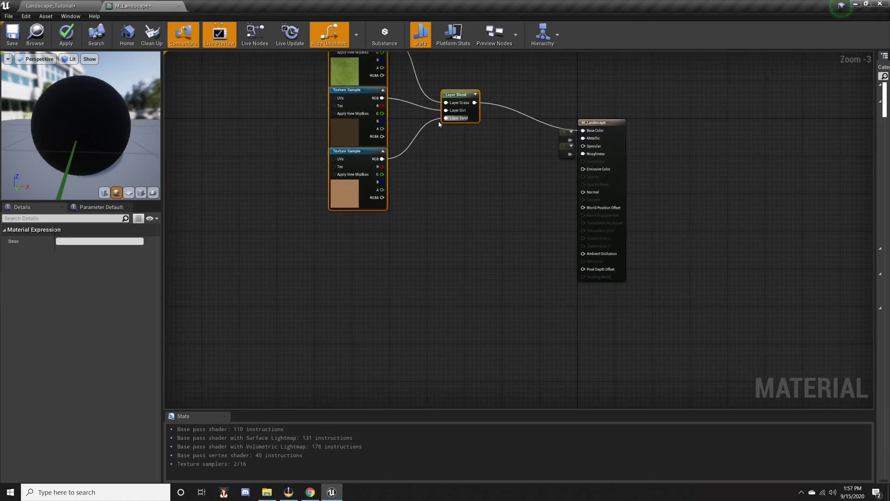
right_click_drag(415, 238, 441, 307)
left_click_drag(521, 72, 298, 322)
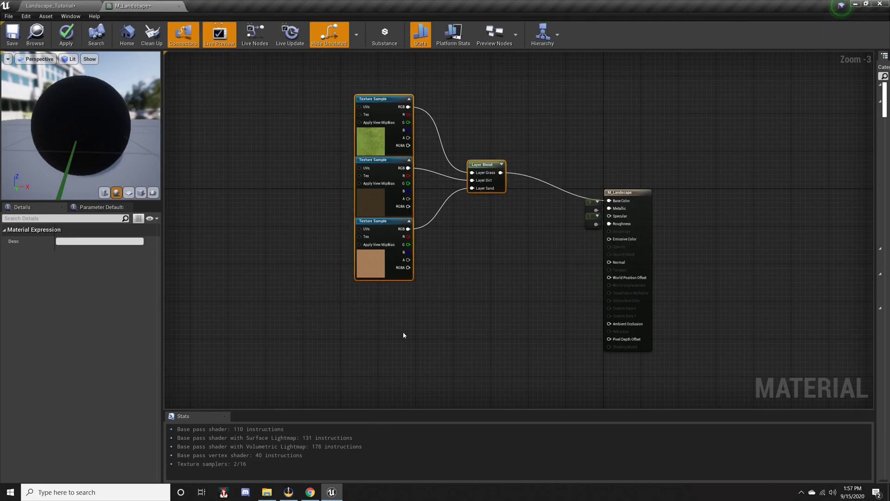
key("ctrl+v")
right_click_drag(463, 297, 494, 205)
left_click_drag(442, 221, 427, 244)
left_click(494, 200)
- Connect the duplicated Layer Blend output to the Normal input of M_Landscape
right_click_drag(495, 199, 451, 203)
left_click_drag(489, 282, 598, 176)
right_click_drag(474, 225, 521, 202)
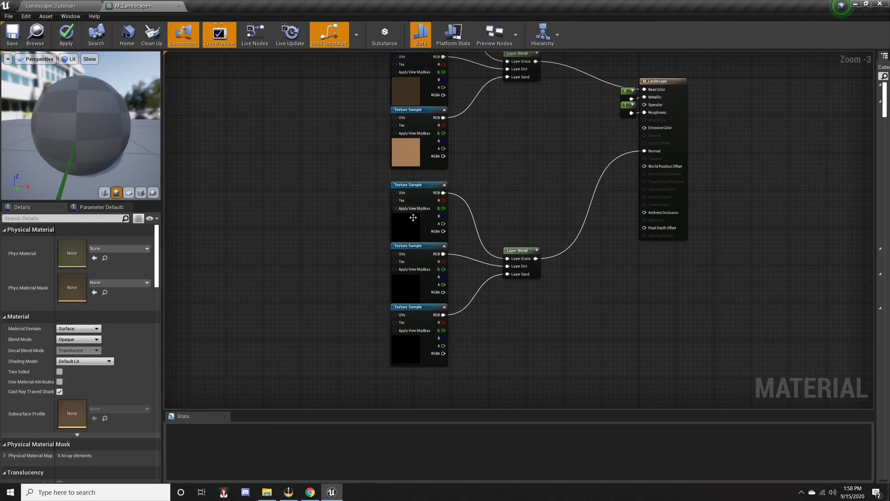
- Assign the gl1_ground_IV_normal texture to the duplicated Texture Sample feeding the Grass layer
left_click(416, 226)
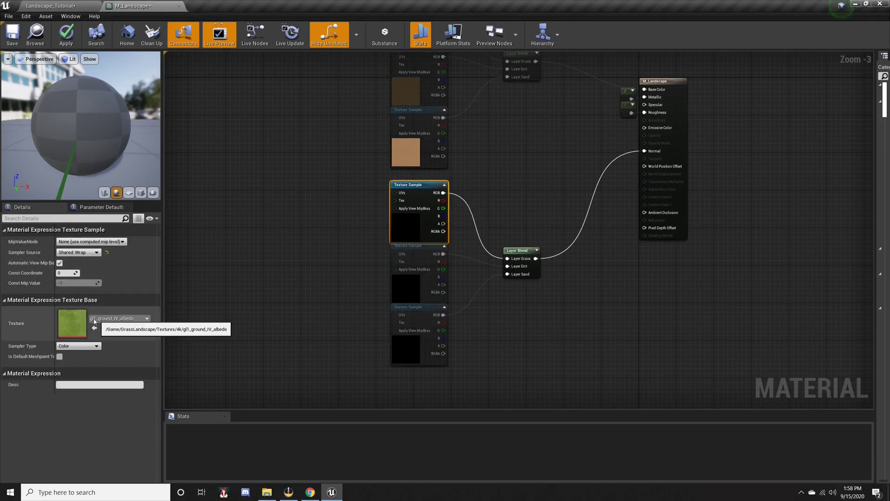
left_click(146, 318)
scroll(150, 279, "down", 5)
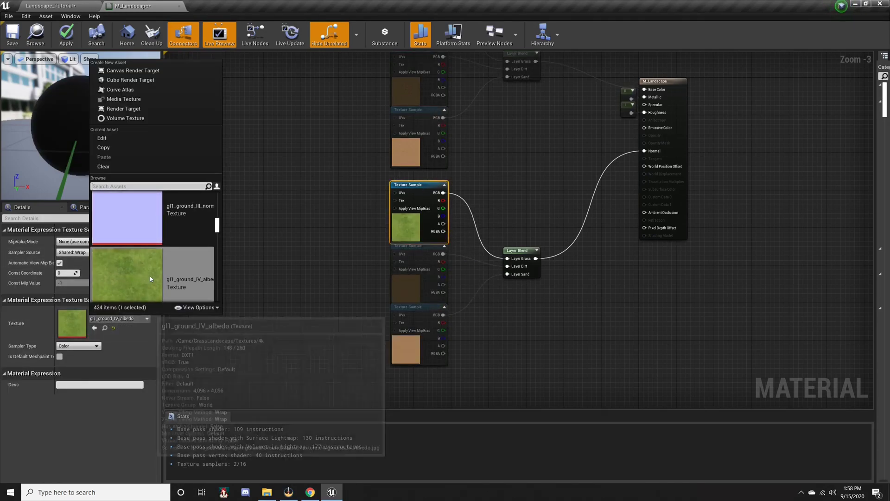
scroll(150, 278, "down", 2)
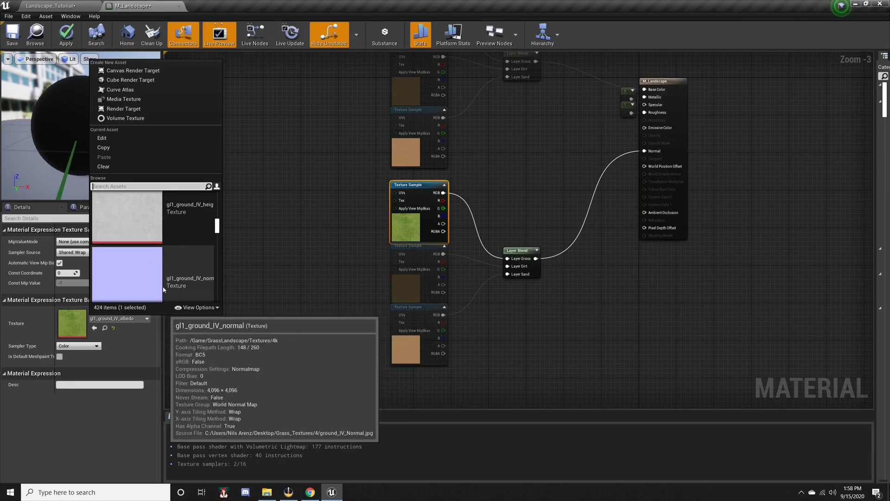
left_click(199, 284)
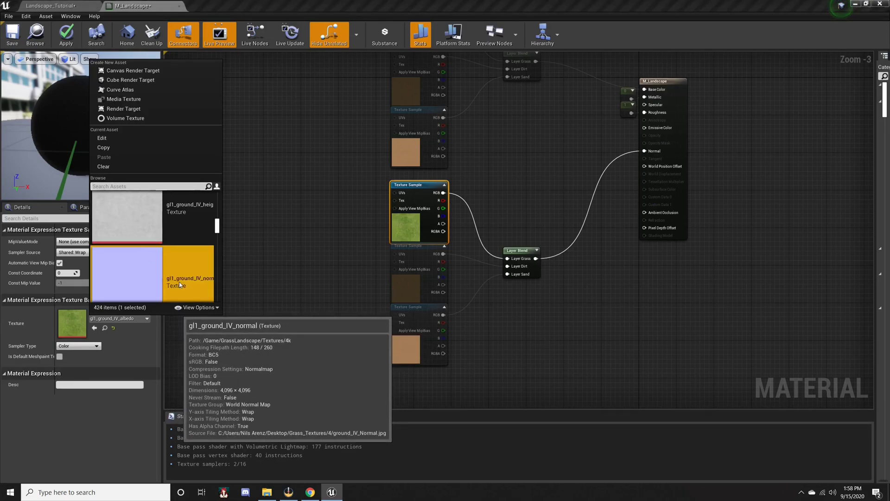
- Assign the peDhm2_8K_Normal texture to the duplicated Texture Sample feeding the Dirt layer
left_click(413, 294)
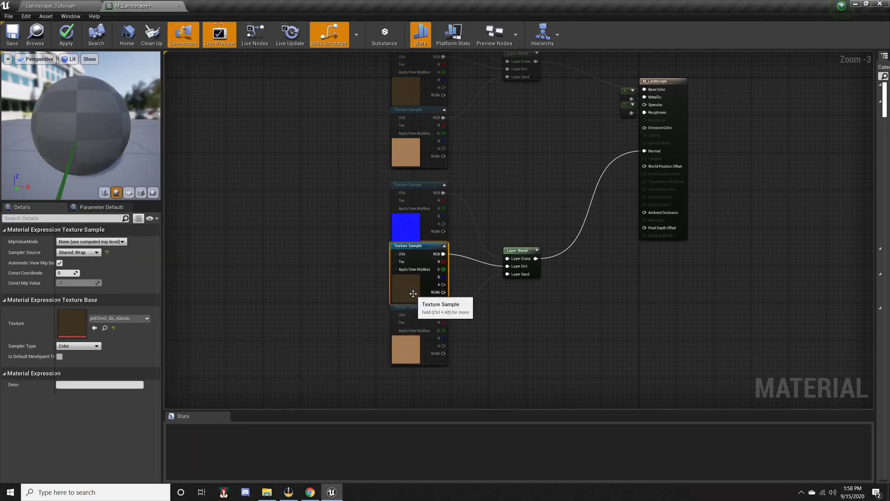
left_click(147, 319)
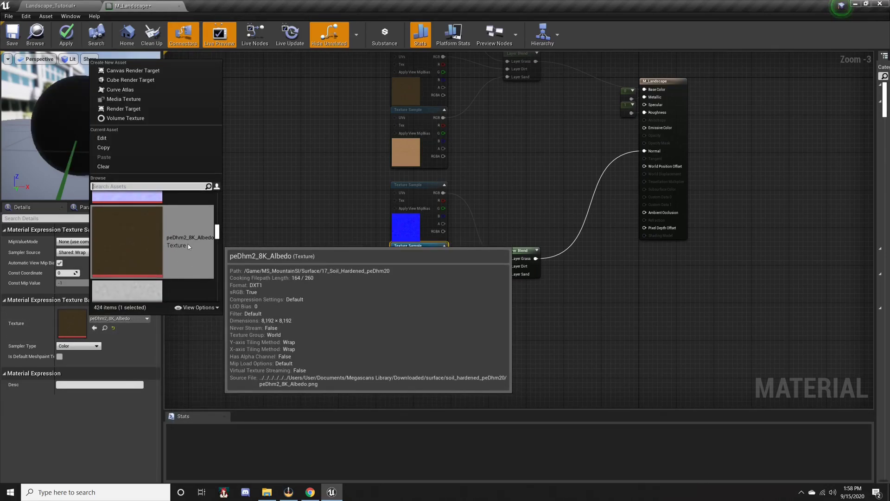
scroll(168, 259, "down", 1)
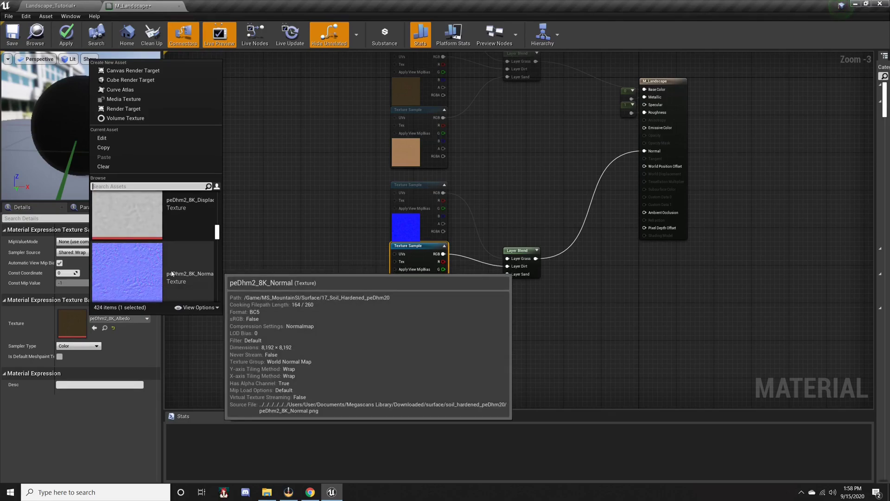
left_click(169, 264)
- Assign the matching tdzmdg3o_8K_Normal texture to the duplicated Texture Sample feeding the Sand layer
left_click(415, 356)
right_click_drag(234, 125, 292, 240)
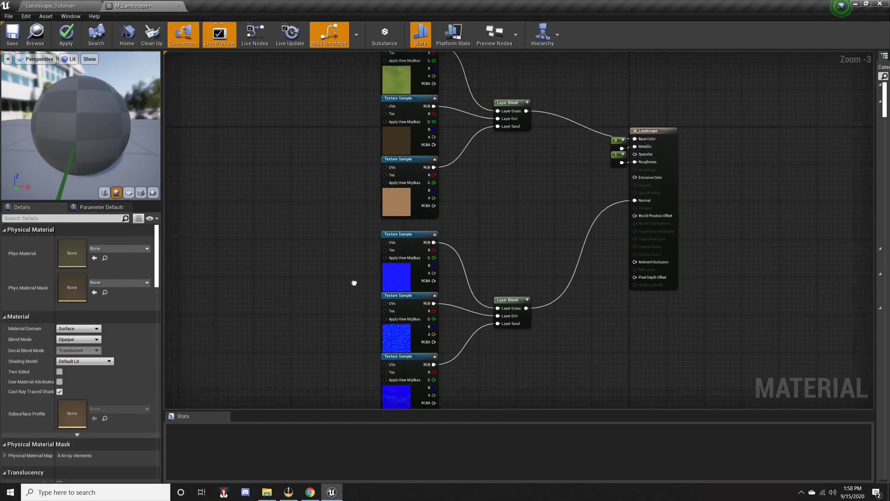
- Add a LandscapeLayerCoords node in the empty graph area before the albedo and normal Texture Samples
scroll(344, 253, "down", 3)
scroll(320, 255, "up", 3)
scroll(298, 264, "down", 1)
right_click(260, 225)
type("l")
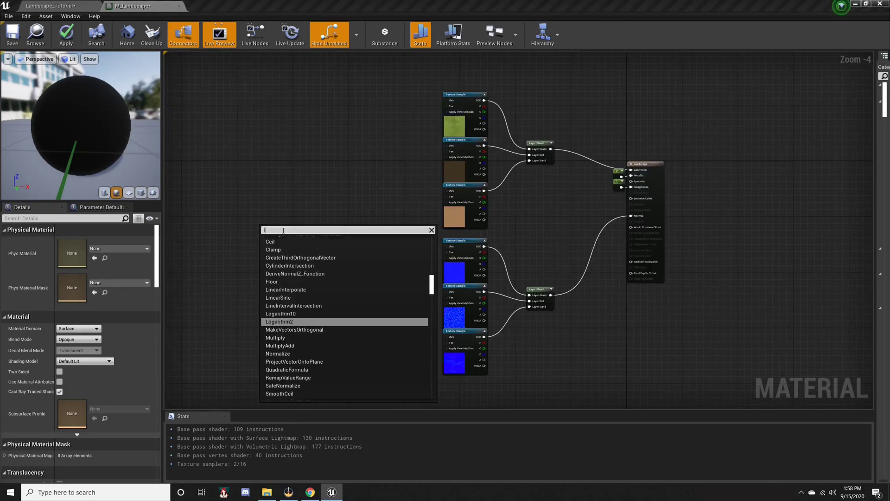
type("andsc")
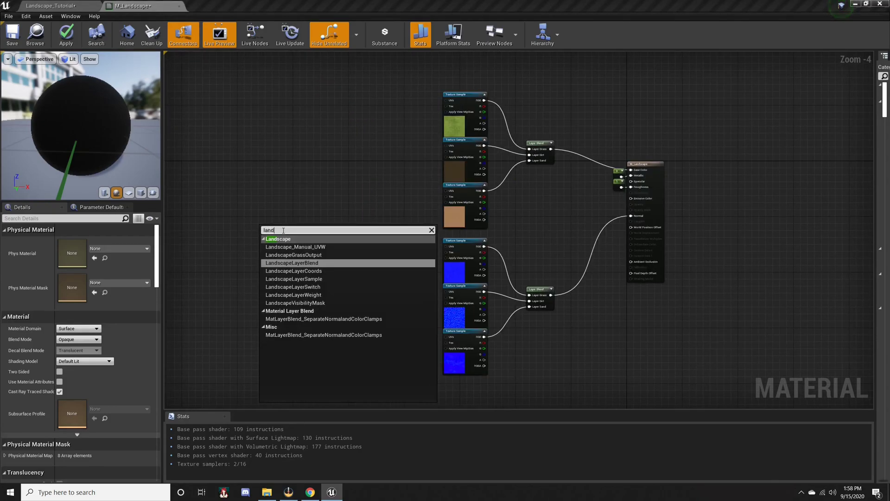
left_click(297, 271)
left_click_drag(277, 232, 255, 219)
- Connect the LandscapeLayerCoords output to the UVs of all six Texture Samples and save M_Landscape
left_click_drag(268, 226, 448, 101)
left_click_drag(267, 225, 447, 145)
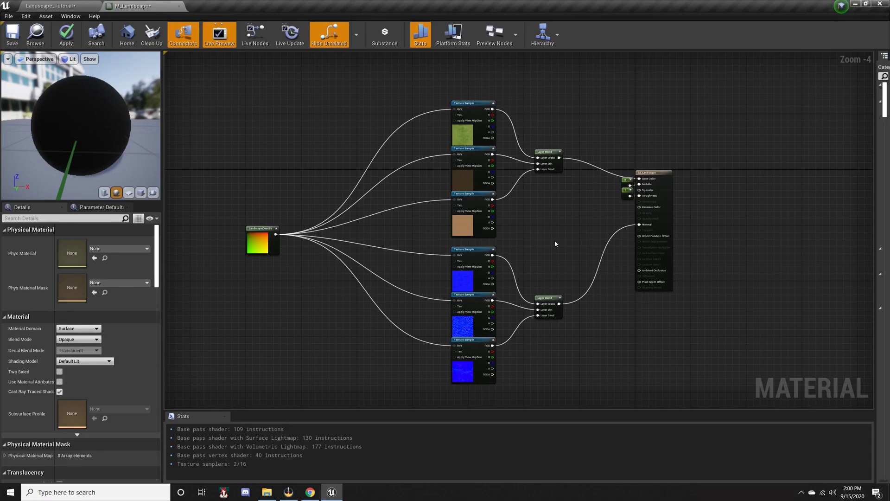
right_click_drag(417, 97, 382, 73)
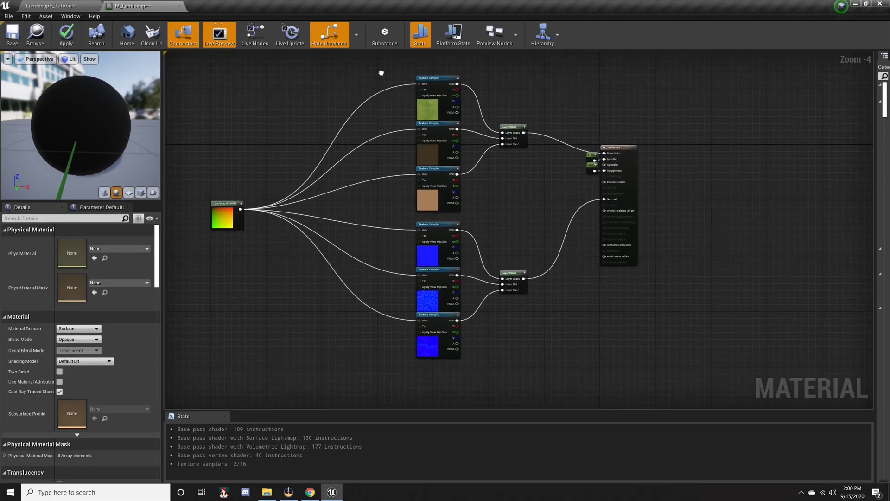
scroll(379, 74, "down", 1)
right_click_drag(386, 111, 368, 137)
scroll(368, 156, "up", 2)
scroll(397, 121, "down", 2)
scroll(397, 121, "up", 1)
left_click(10, 38)
- Return to the Landscape_Tutorial level, select the landscape, and show the Landscape_Materials folder in the Content Browser
mouse_move(431, 199)
right_mouse_down()
mouse_move(408, 200)
mouse_move(432, 199)
mouse_move(418, 190)
right_mouse_up()
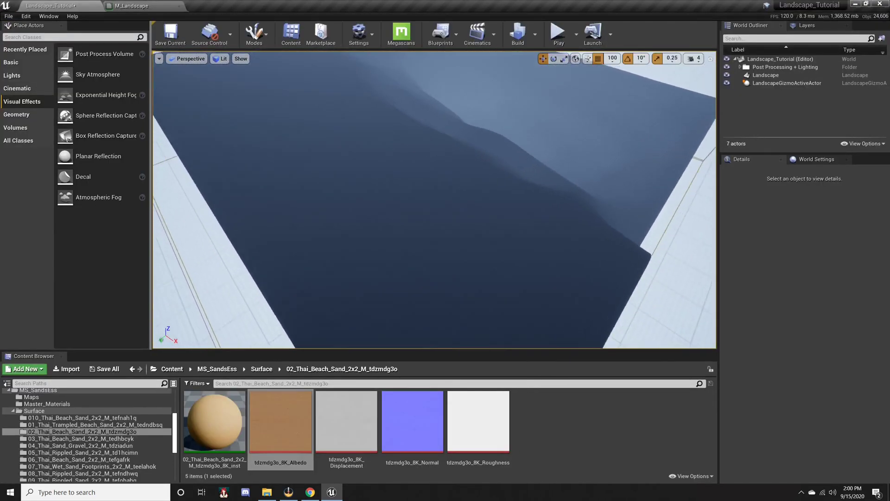
mouse_move(401, 77)
right_mouse_down()
mouse_move(419, 74)
mouse_move(404, 63)
mouse_move(401, 76)
right_mouse_up()
right_click_drag(411, 177, 419, 204)
left_click(411, 177)
right_click_drag(401, 173, 411, 180)
left_click(12, 411)
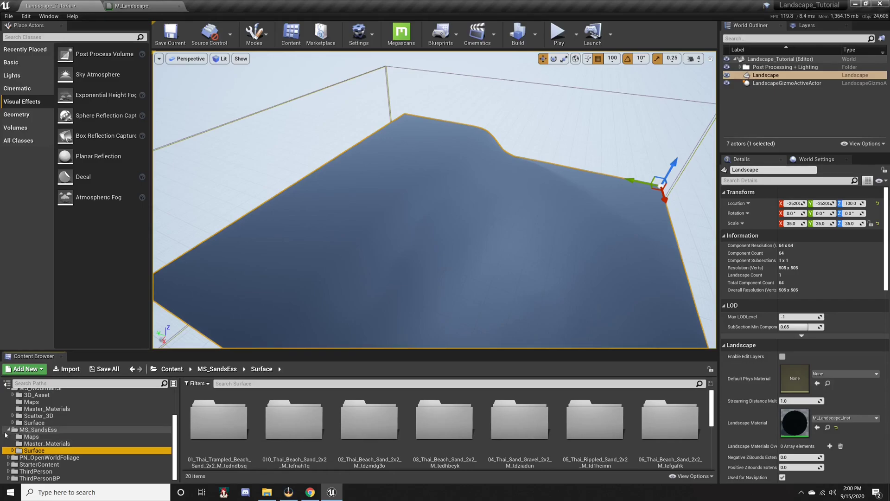
left_click(6, 430)
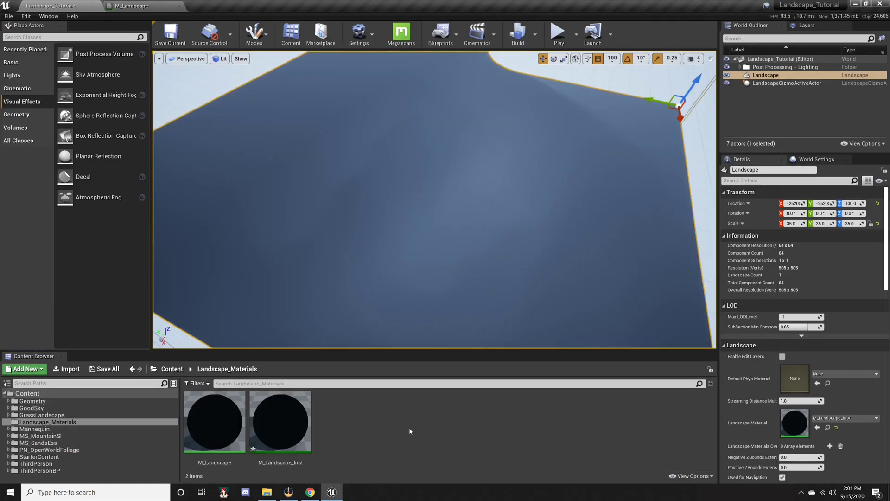
- Switch the level editor to Landscape mode with the Paint tool active
key("shift+2")
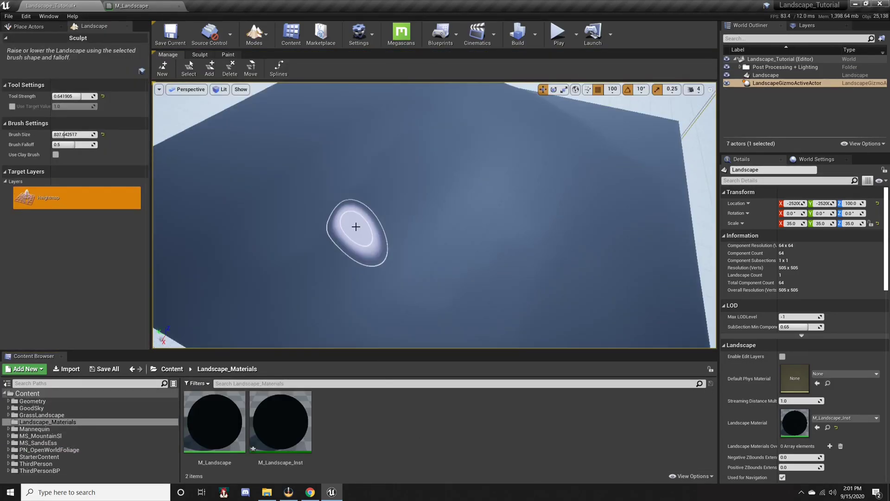
left_click(194, 55)
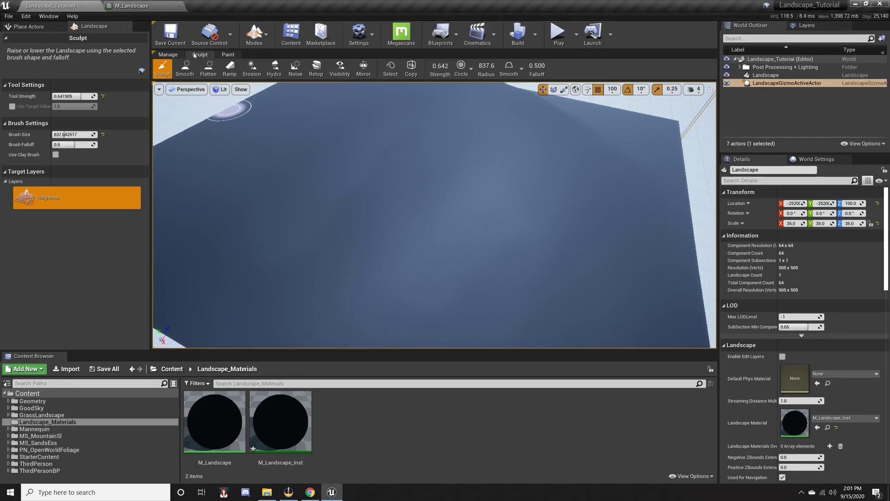
left_click(228, 55)
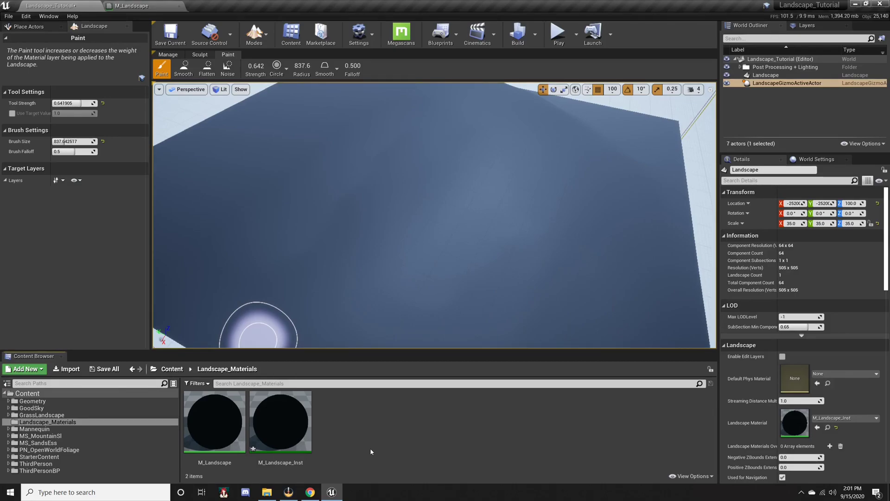
- Clear the landscape's material and reassign M_Landscape_Inst so the target layers reload
left_click(844, 417)
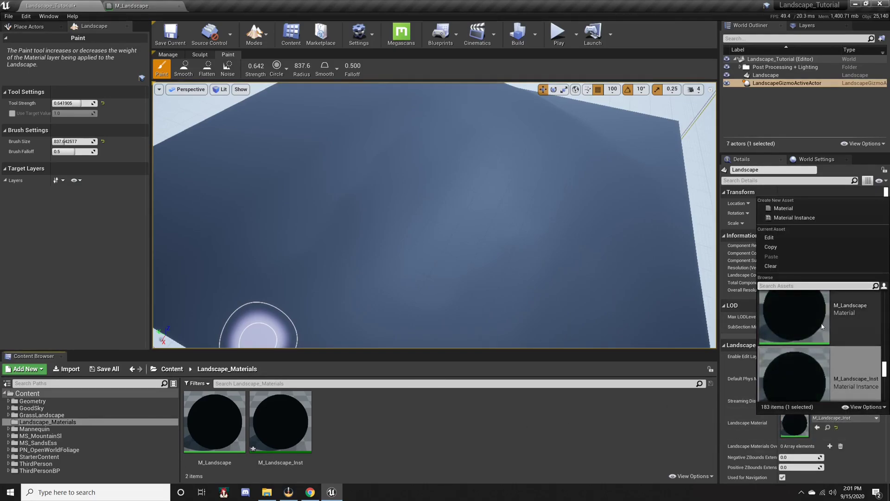
left_click(784, 266)
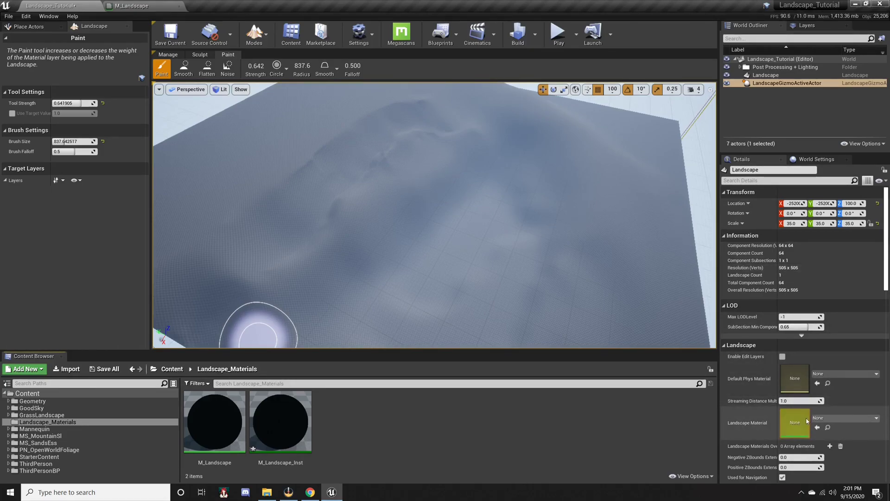
left_click(851, 420)
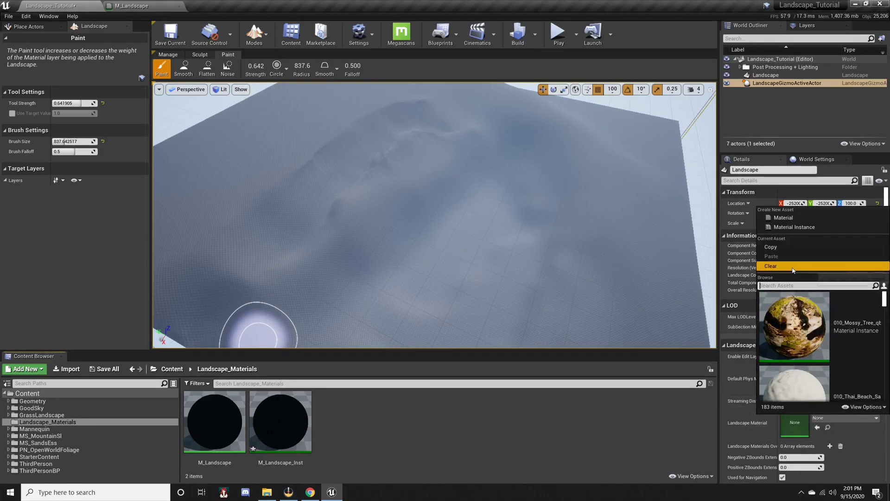
left_click(593, 447)
mouse_move(280, 423)
left_mouse_down()
mouse_move(556, 427)
mouse_move(798, 416)
left_mouse_up()
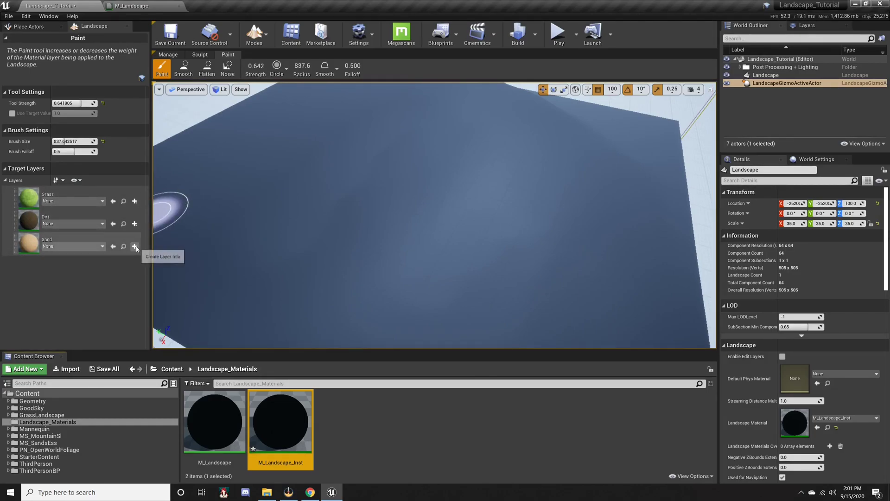
- Create weight-blended layer infos for the Grass, Dirt and Sand target layers in the Landscape_Tutorial_sharedassets folder
left_click(135, 200)
left_click(147, 211)
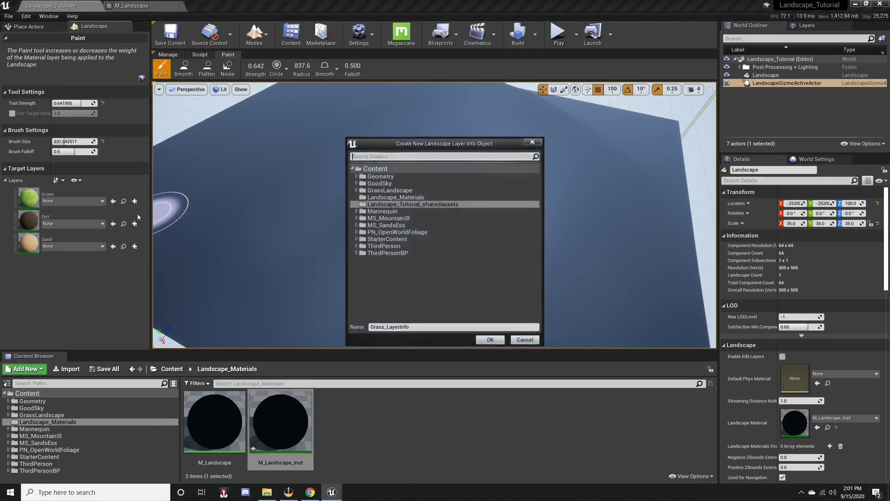
left_click(488, 342)
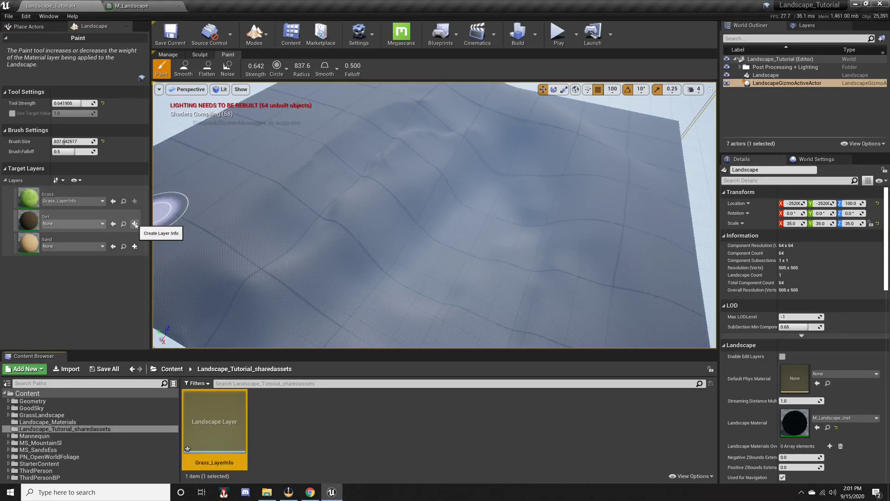
left_click(135, 223)
left_click(150, 234)
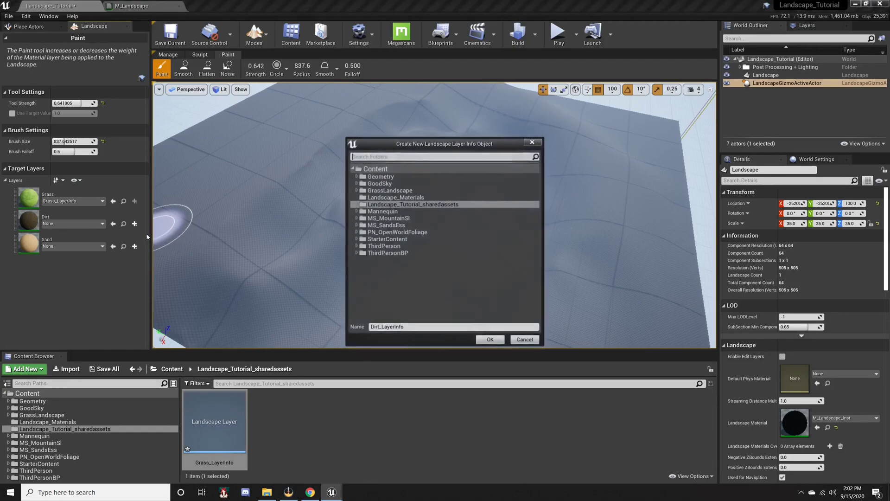
left_click(490, 338)
left_click(135, 246)
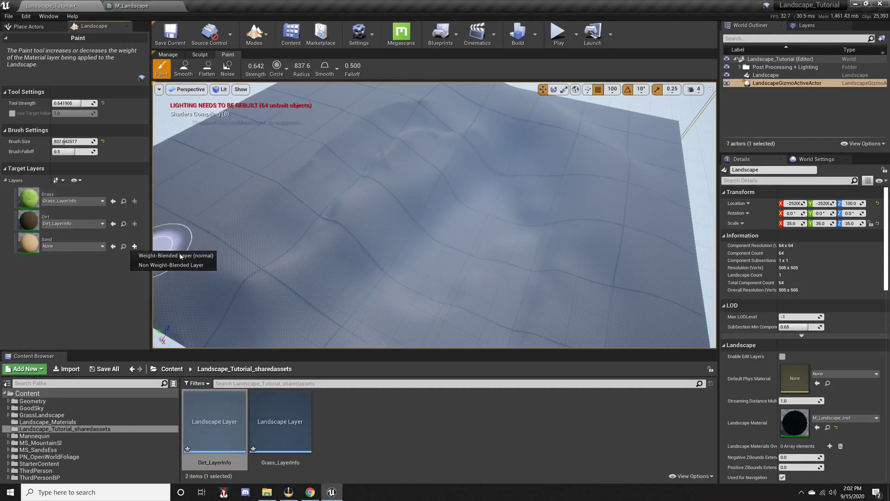
left_click(175, 255)
left_click(482, 339)
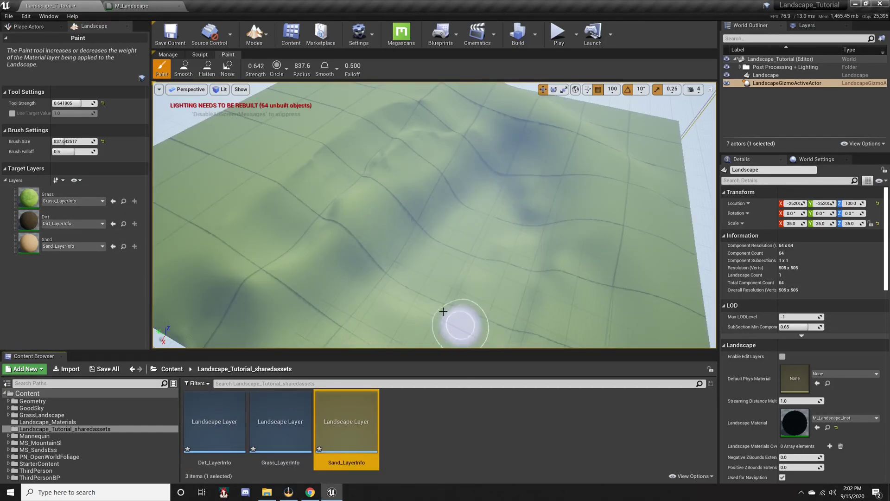
- Play the level in the viewport and run across the terrain to examine the grass texture, then stop
key("alt+p")
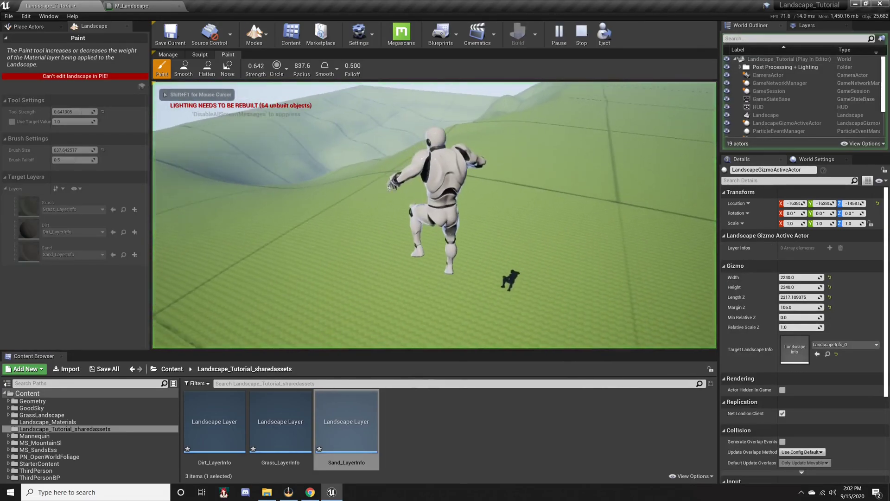
key("w")
key("space")
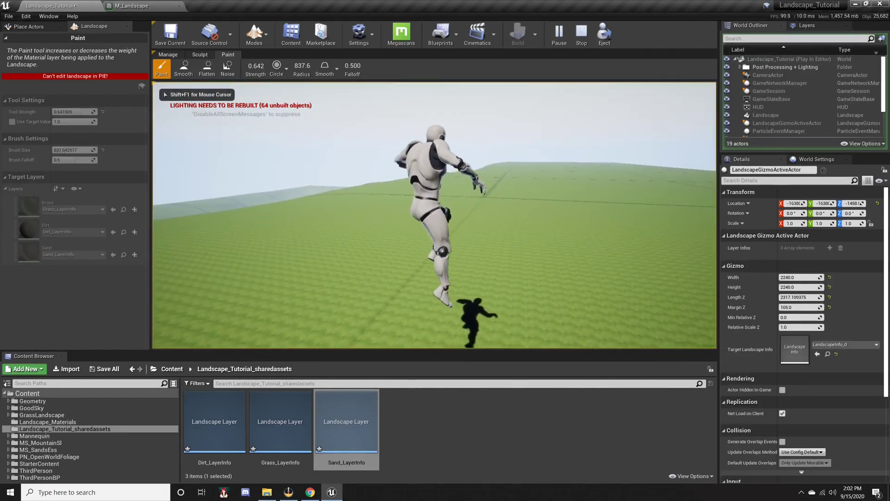
key("w")
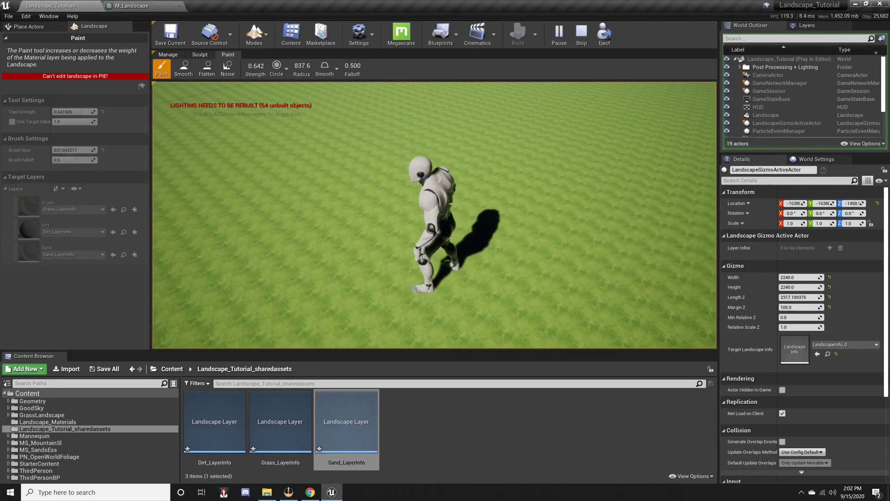
key("space")
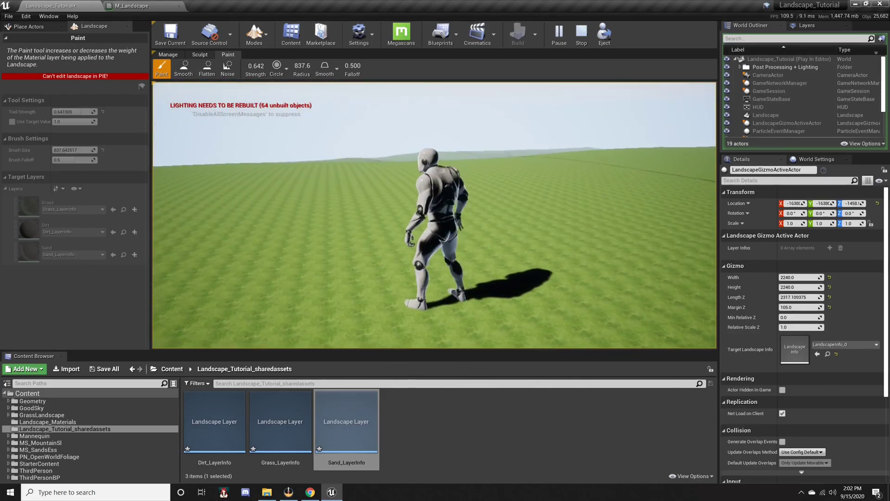
key("w")
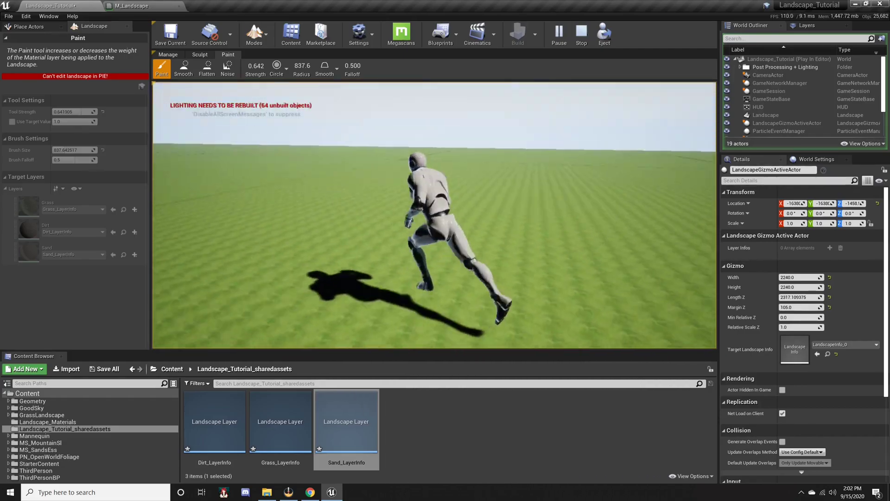
key("a")
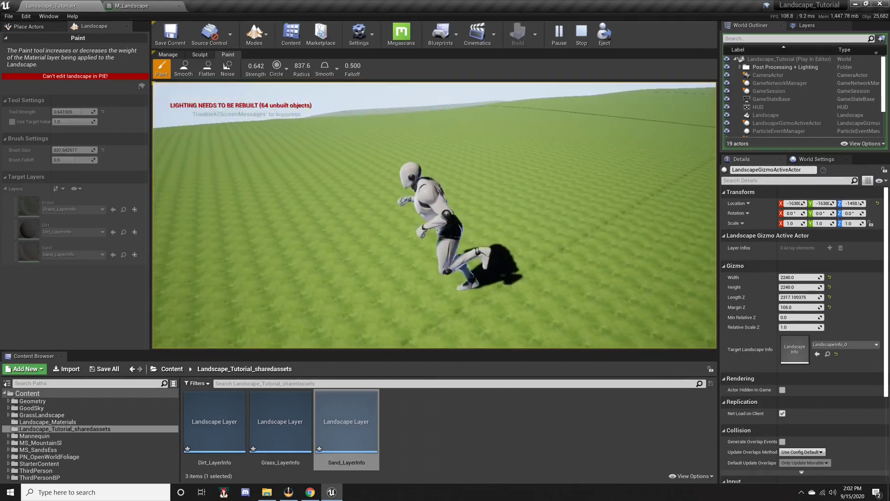
key("Escape")
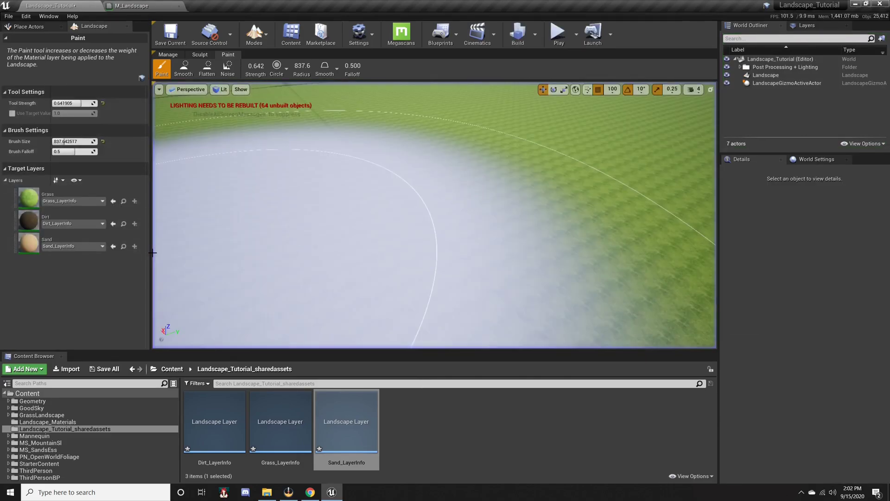
- Survey the landscape from above and playtest it again, examining the grass tiling from several directions
right_click_drag(380, 236, 380, 235)
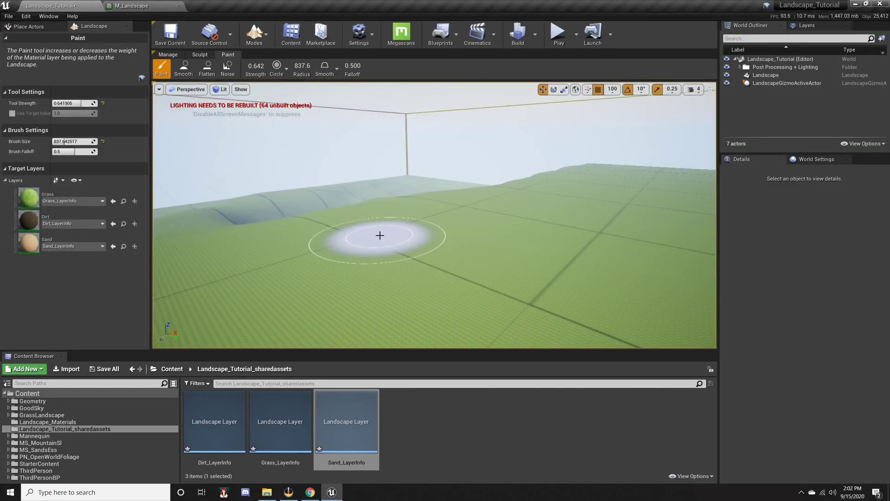
right_click_drag(452, 223, 482, 203)
mouse_move(344, 218)
right_mouse_down()
mouse_move(320, 223)
mouse_move(360, 226)
mouse_move(344, 227)
right_mouse_up()
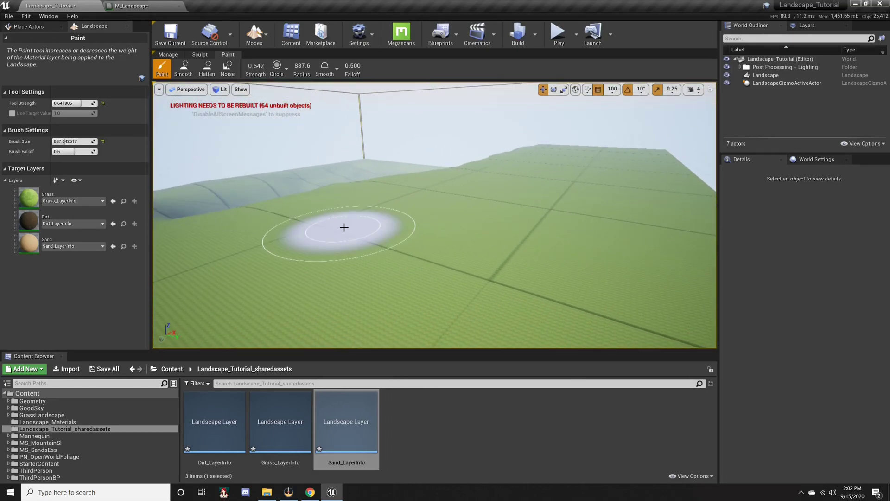
key("alt+p")
key("d")
key("s")
key("d")
key("s")
key("a")
key("w")
key("s")
key("a")
key("d")
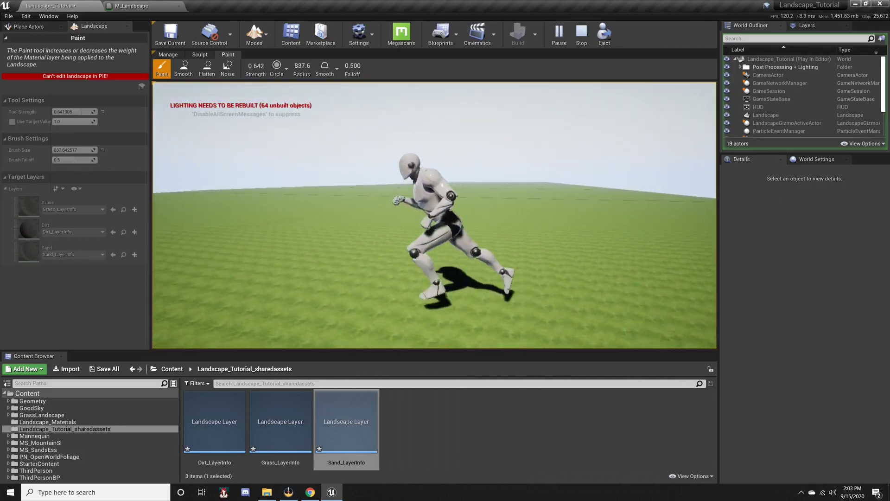
key("w")
key("s")
key("Escape")
- Clear the Grass layer and fill the whole landscape with the Sand layer
right_click(76, 195)
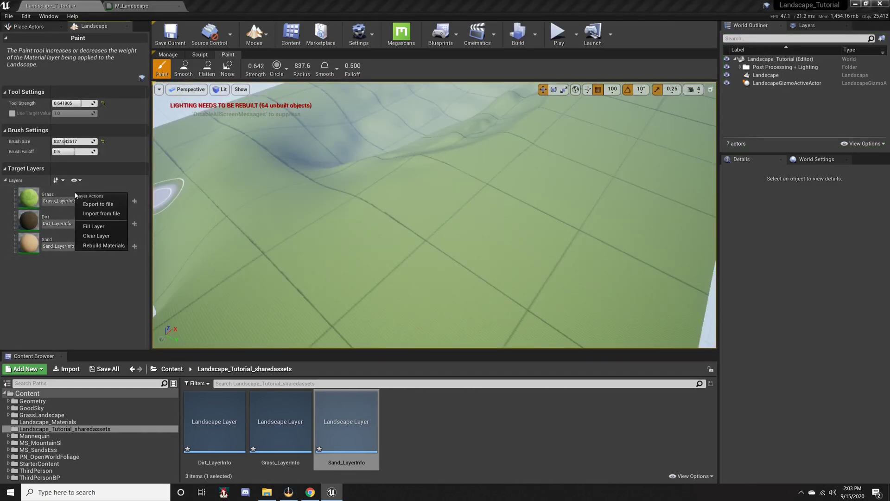
left_click(87, 236)
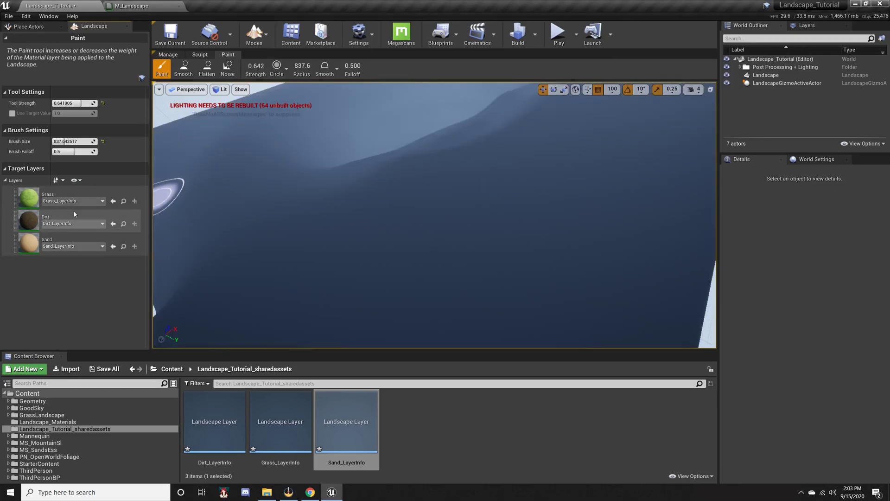
left_click(65, 215)
left_click(58, 250)
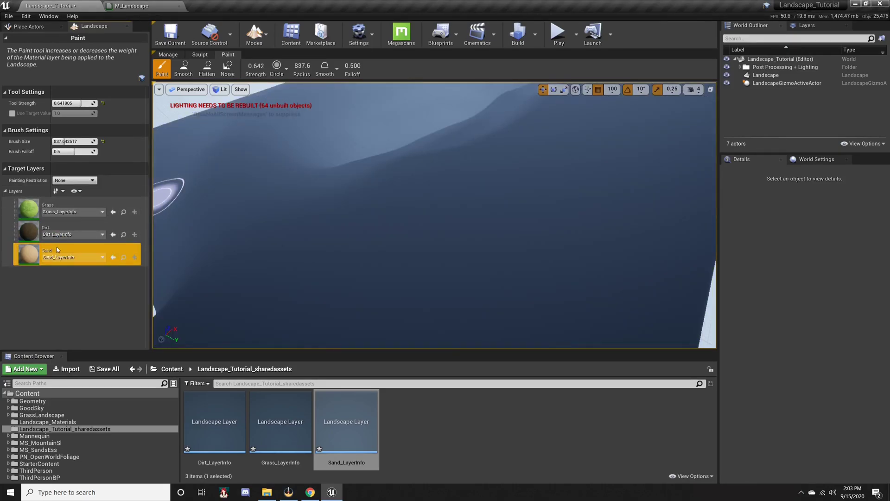
right_click(56, 249)
left_click(97, 293)
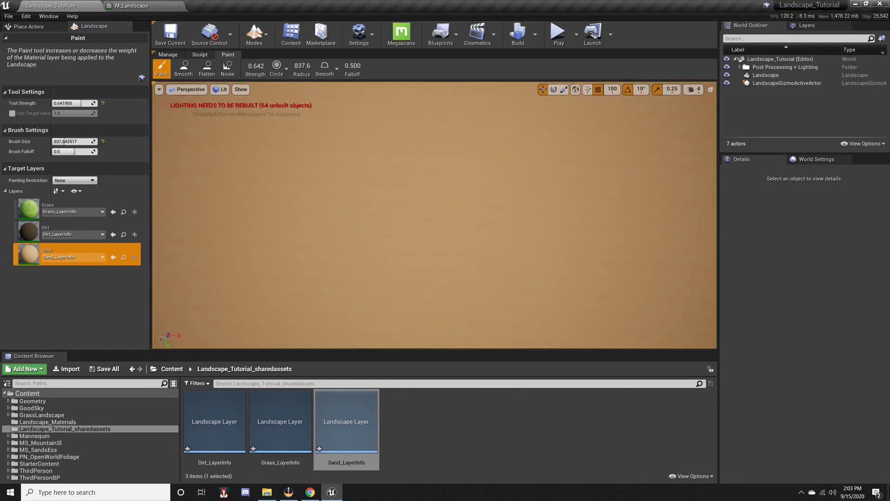
right_click_drag(435, 215, 557, 185)
right_click_drag(427, 237, 334, 204)
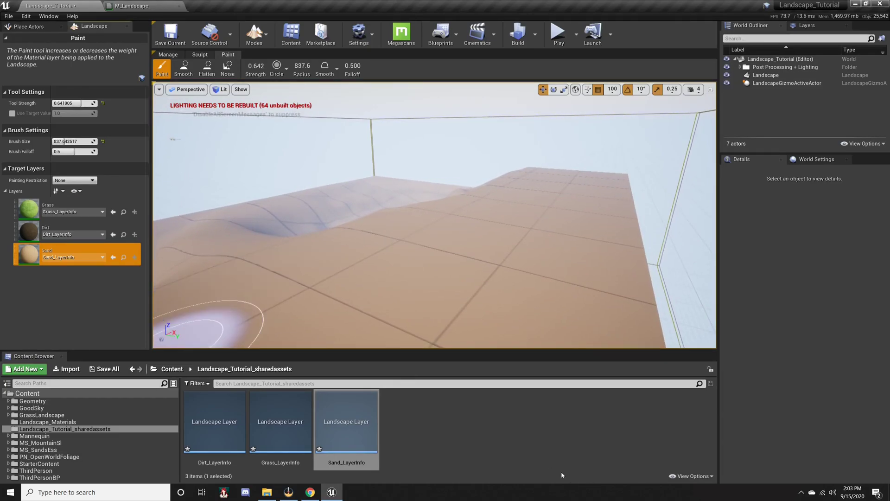
- Save the level and open the M_Landscape material from the Landscape_Materials folder
left_click(37, 423)
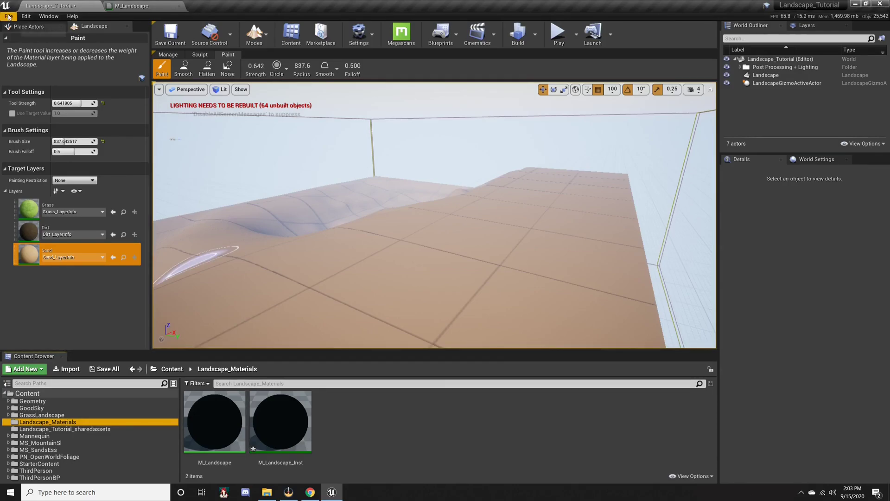
key("ctrl+s")
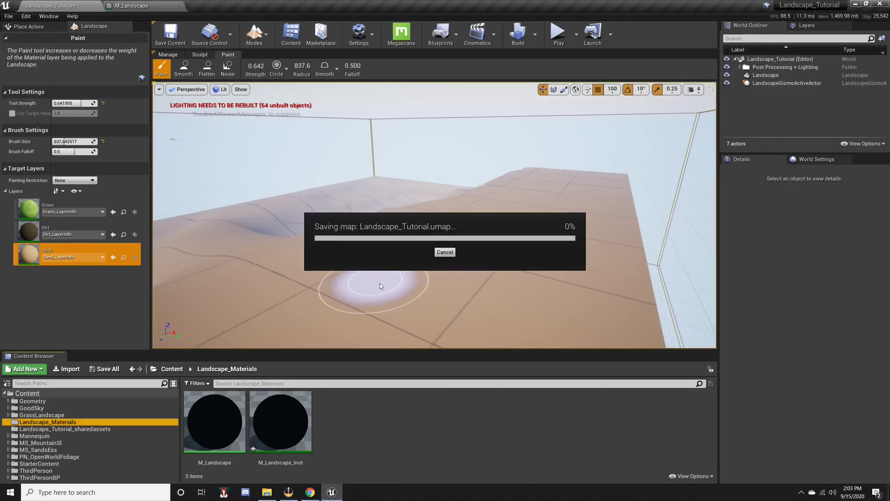
double_click(229, 420)
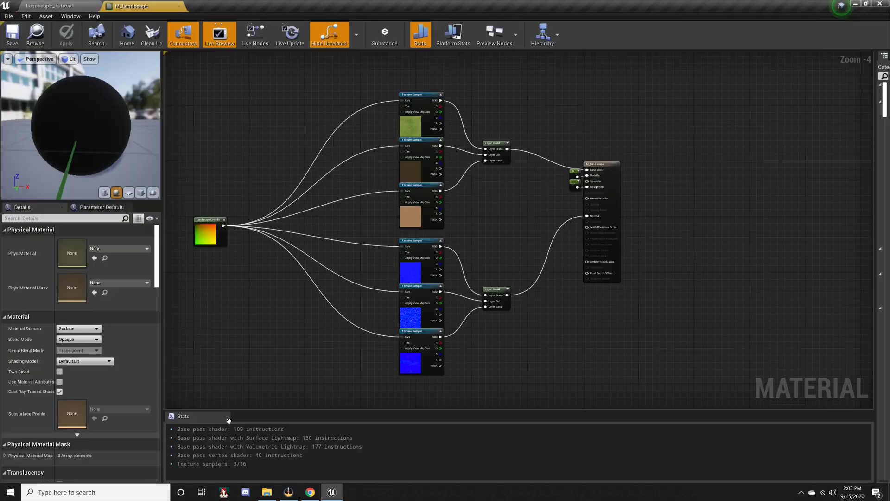
- Add three stacked Texture Sample nodes in the empty area above the graph and set their sampler source to Shared: Wrap
right_click_drag(331, 146, 328, 204)
right_click_drag(357, 138, 371, 201)
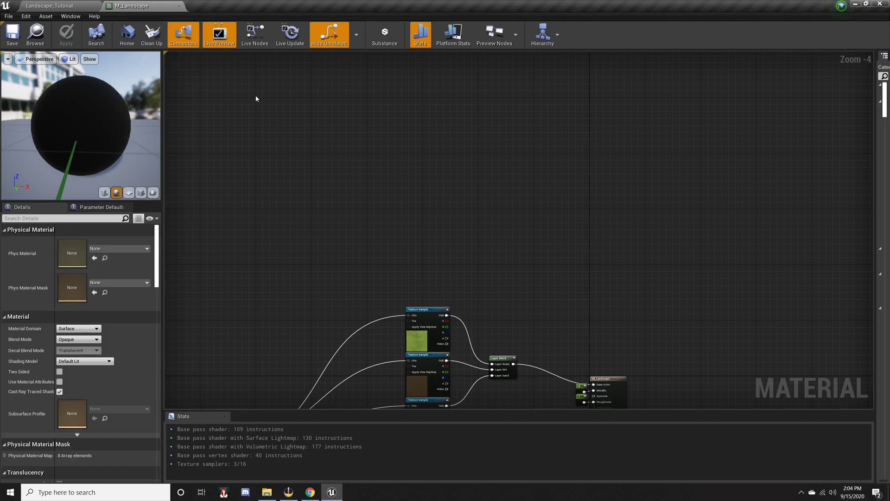
left_click(257, 96)
left_click(257, 145)
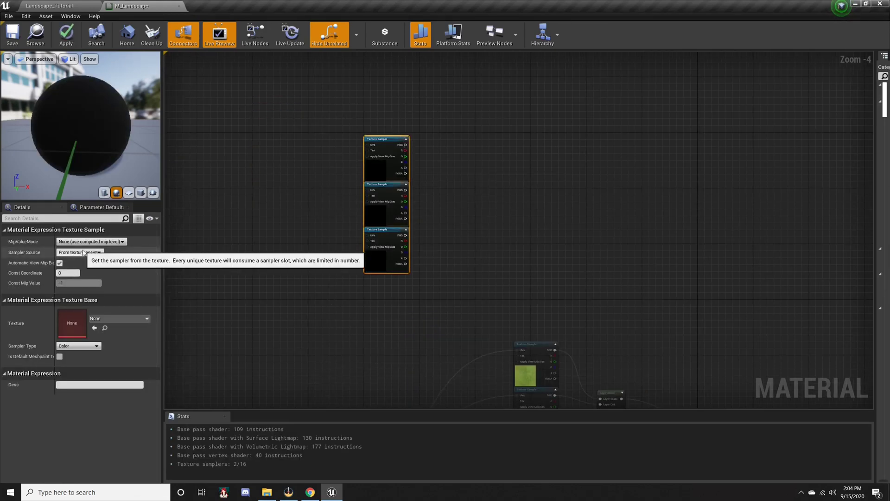
left_click(84, 252)
left_click(75, 265)
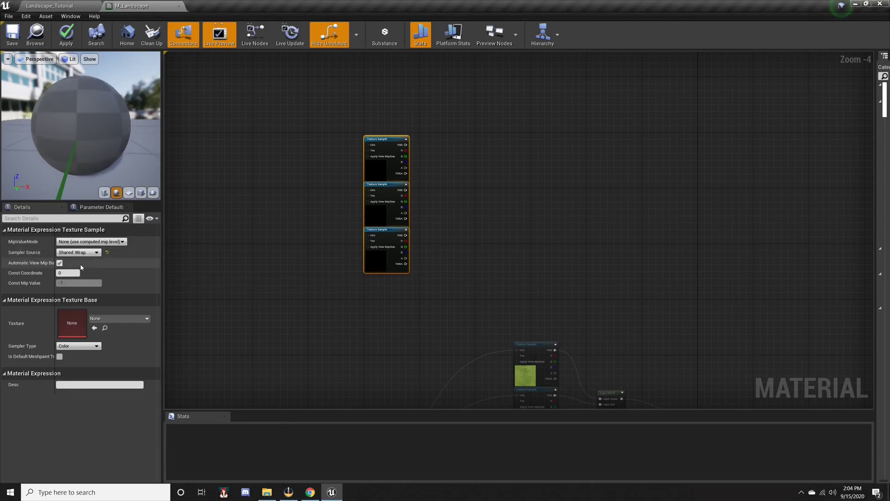
left_click(323, 216)
- Assign the T_MacroVariation texture to the uppermost of the three new Texture Sample nodes
left_click(395, 173)
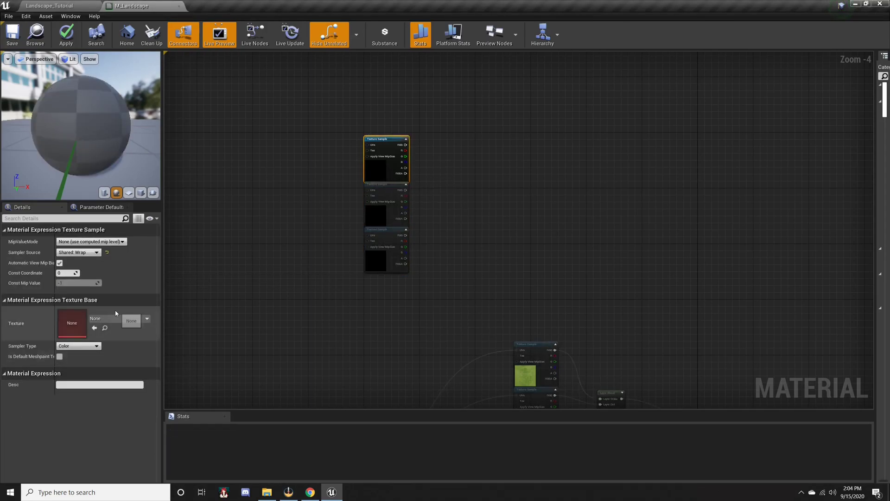
left_click(103, 319)
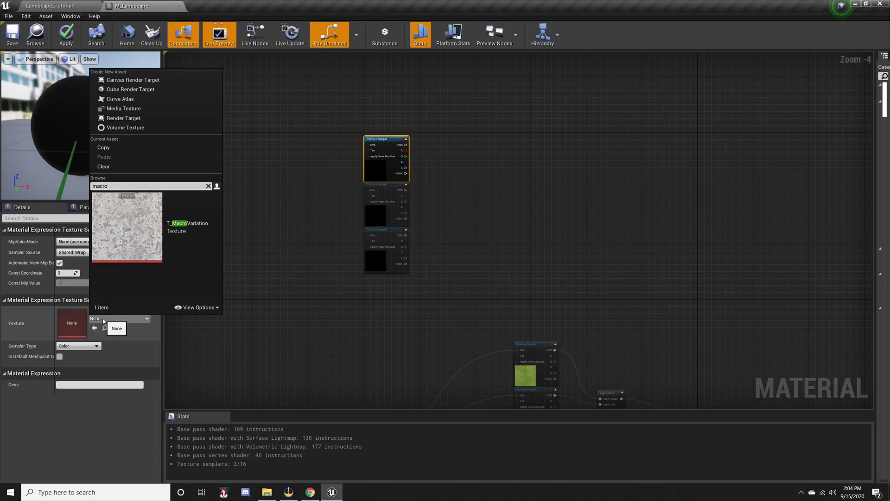
left_click(124, 232)
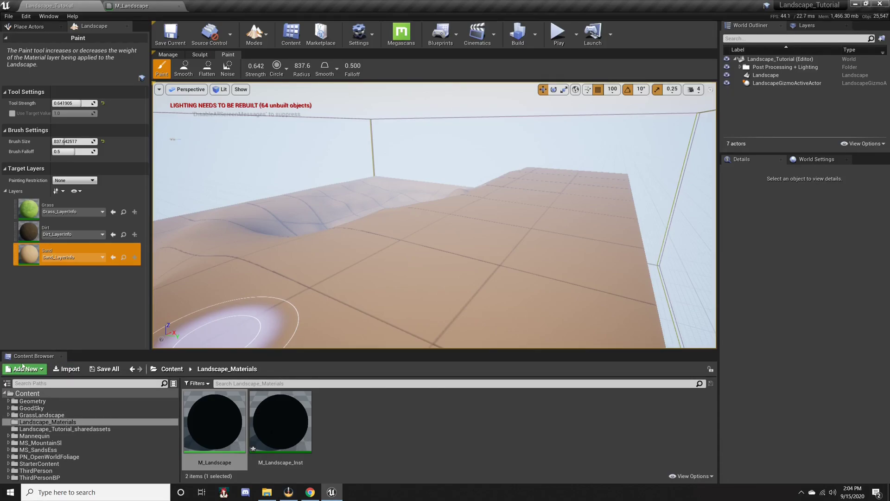
- Look at the Starter Content pack among the addable content packs, then close the dialog without adding it
left_click(24, 369)
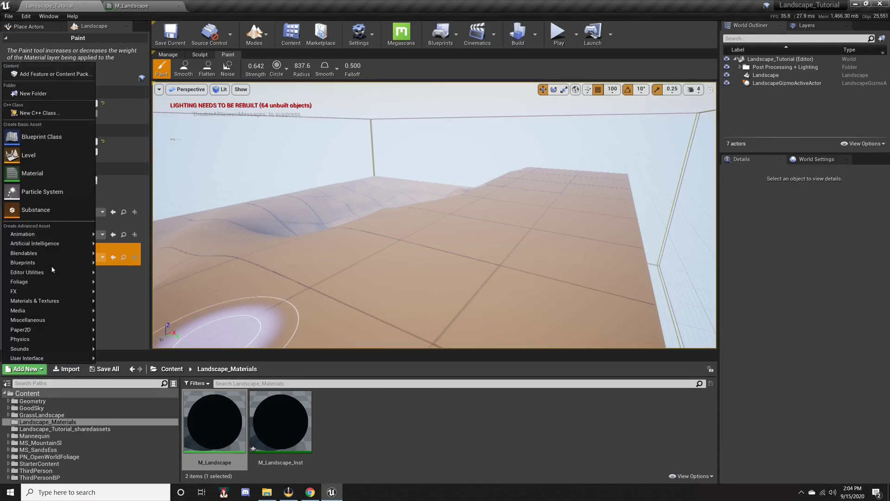
left_click(55, 74)
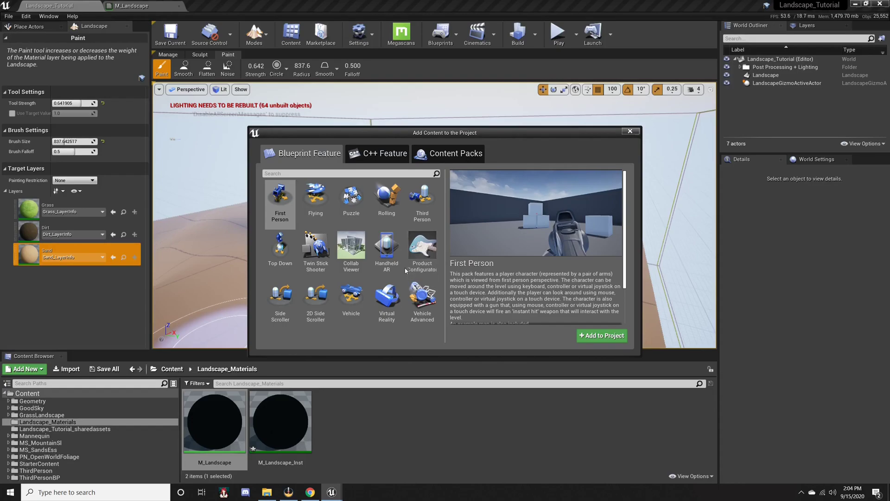
left_click(447, 155)
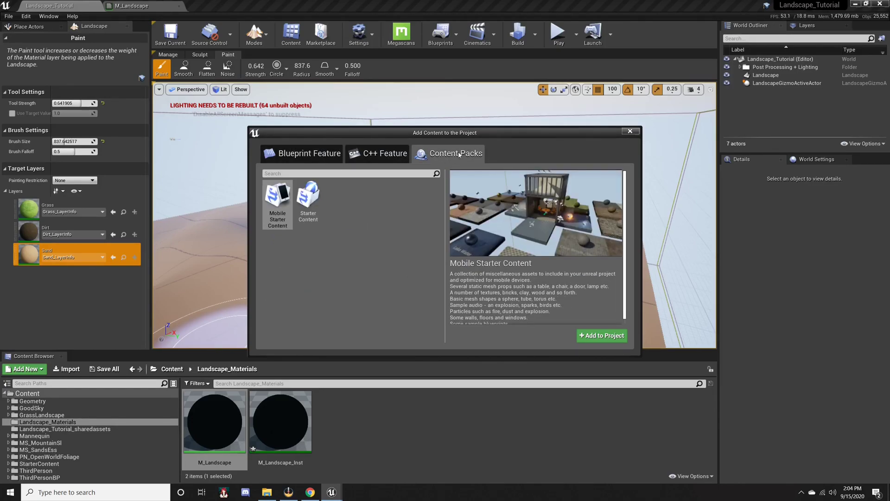
left_click(304, 197)
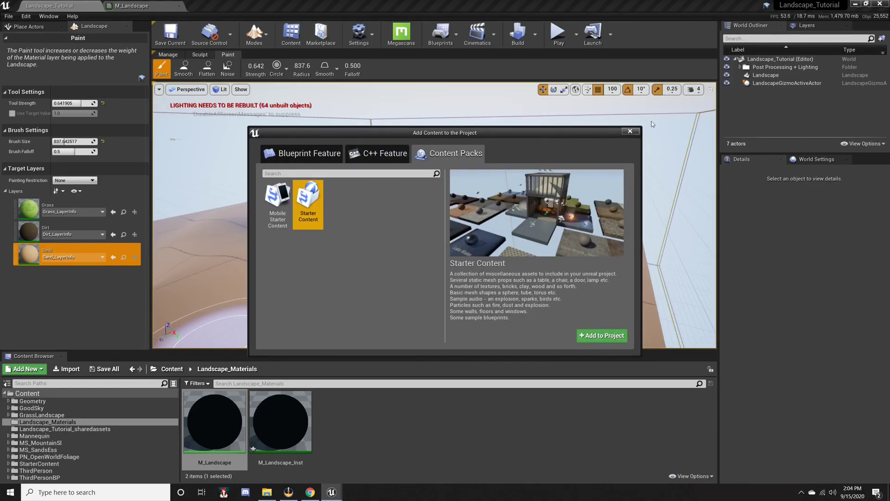
left_click(630, 131)
- In M_Landscape, replace the two empty Texture Samples with copies of the T_MacroVariation sample, stacked directly below it
left_click(133, 5)
left_click(266, 249)
right_click_drag(268, 250, 235, 235)
left_click(350, 192)
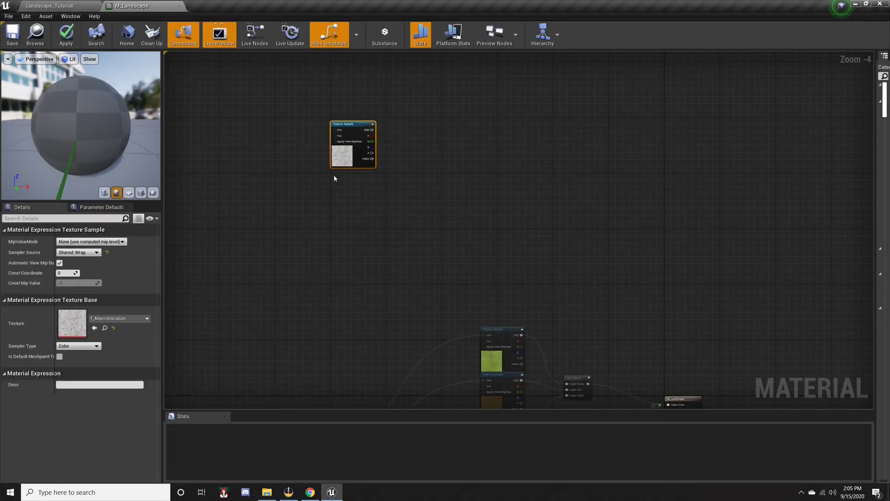
key("ctrl+v")
left_click_drag(358, 234, 354, 228)
left_click_drag(389, 193, 318, 252)
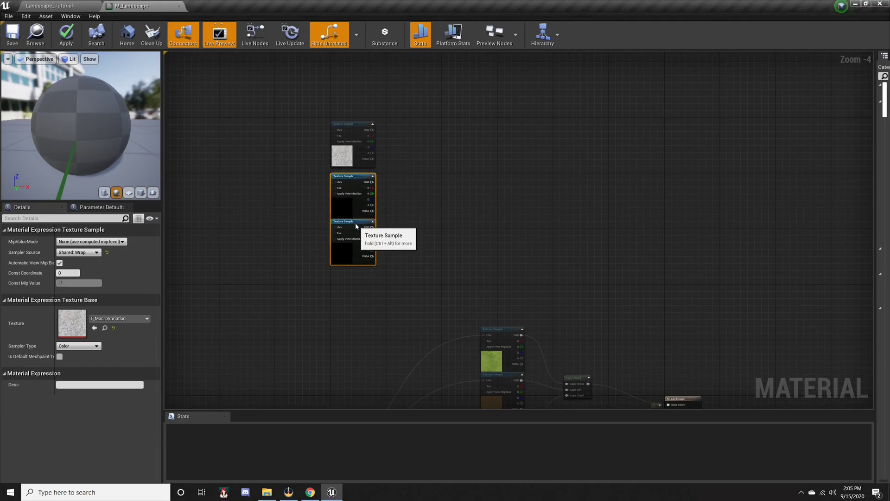
left_click_drag(356, 223, 355, 216)
left_click(394, 202)
left_click(359, 186)
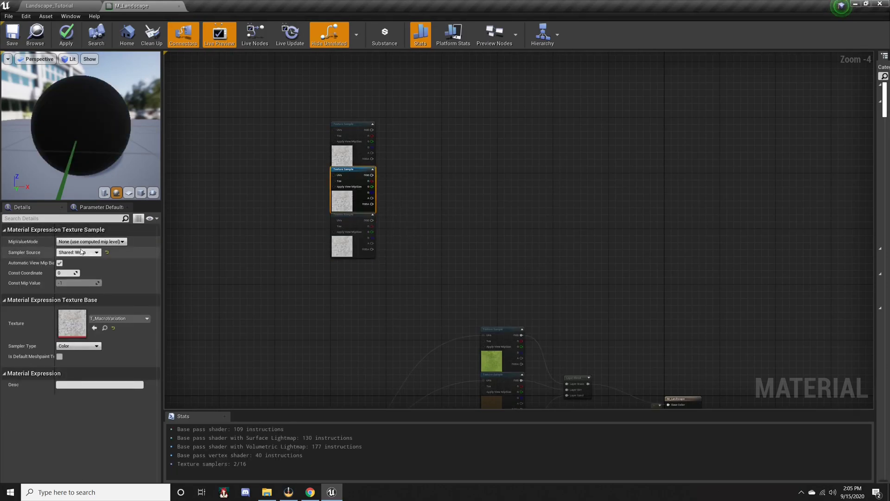
left_click(277, 196)
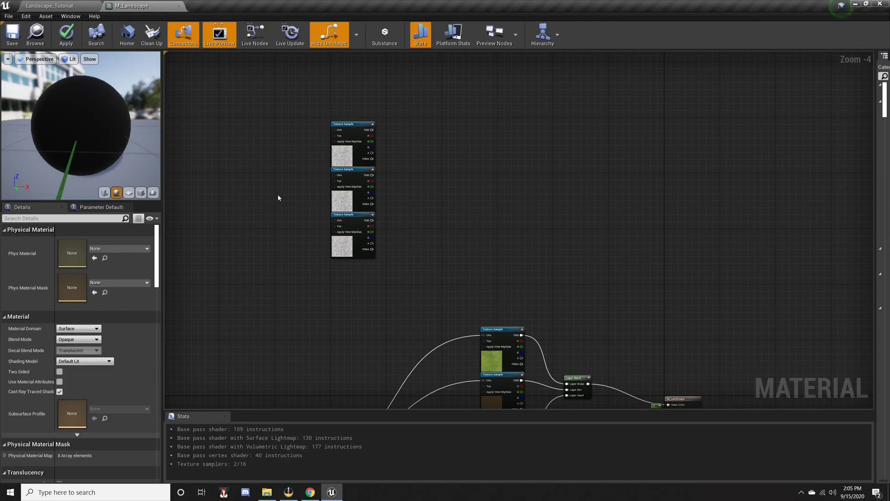
- Add three TextureCoordinate nodes in a spaced column to the left of the macro variation samples
right_click_drag(278, 198, 326, 213)
scroll(368, 233, "up", 3)
right_click_drag(368, 233, 467, 262)
scroll(327, 232, "down", 3)
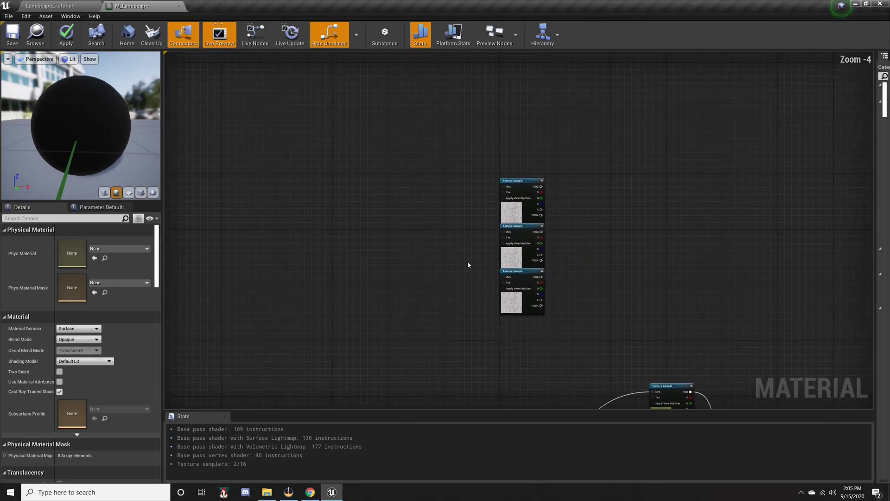
right_click(243, 191)
type("texture")
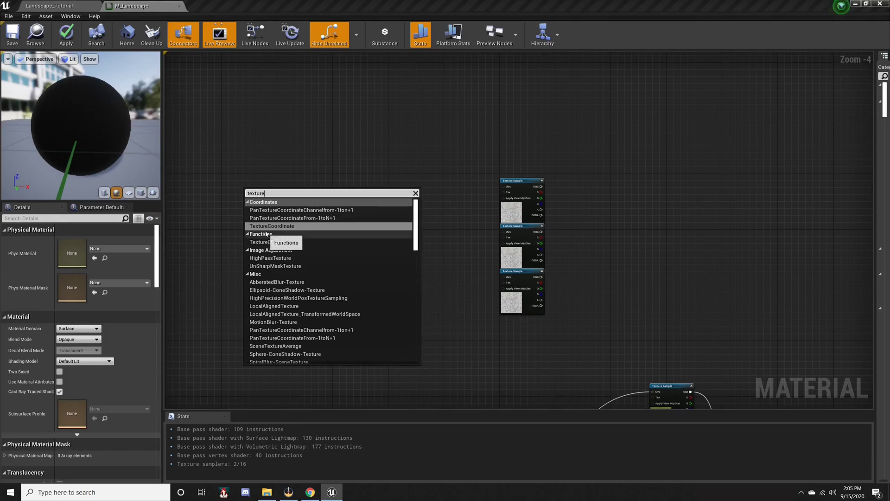
left_click(270, 226)
key("ctrl+v")
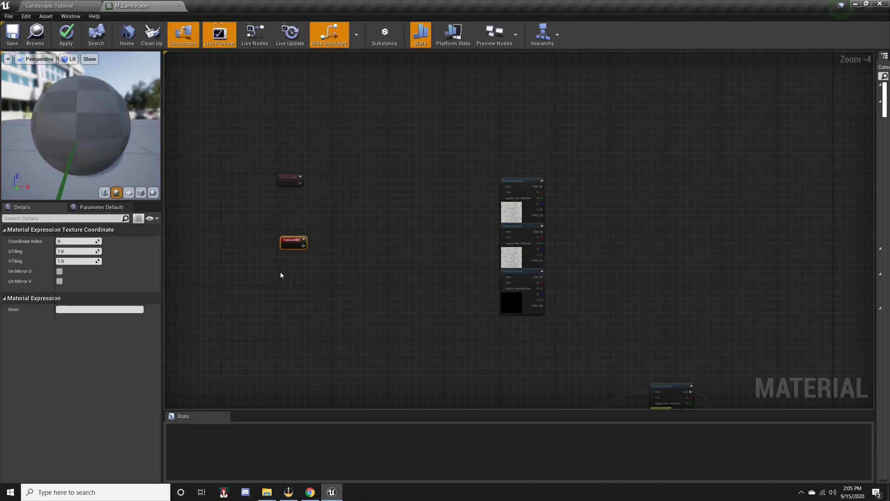
key("ctrl+v")
left_click_drag(289, 236, 291, 224)
- Add a Multiply node beside each of the three TexCoord nodes, feeding each coordinate into input A
left_click_drag(300, 182, 340, 186)
type("mult")
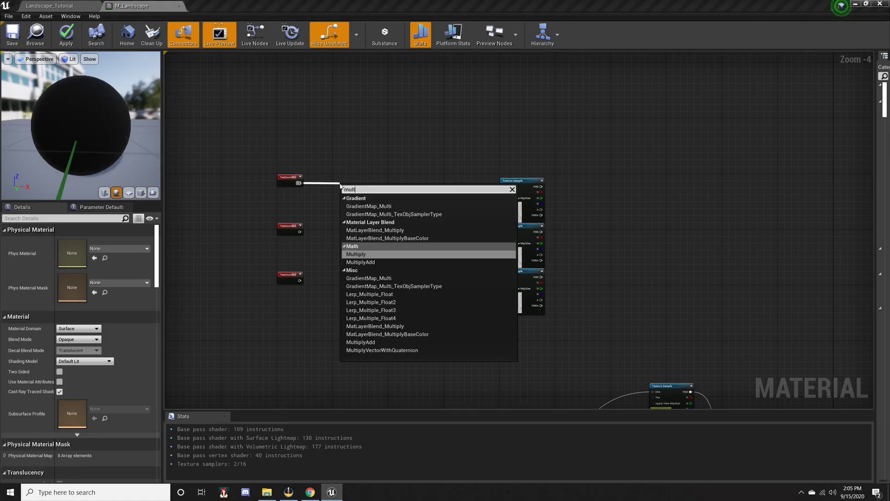
left_click(398, 254)
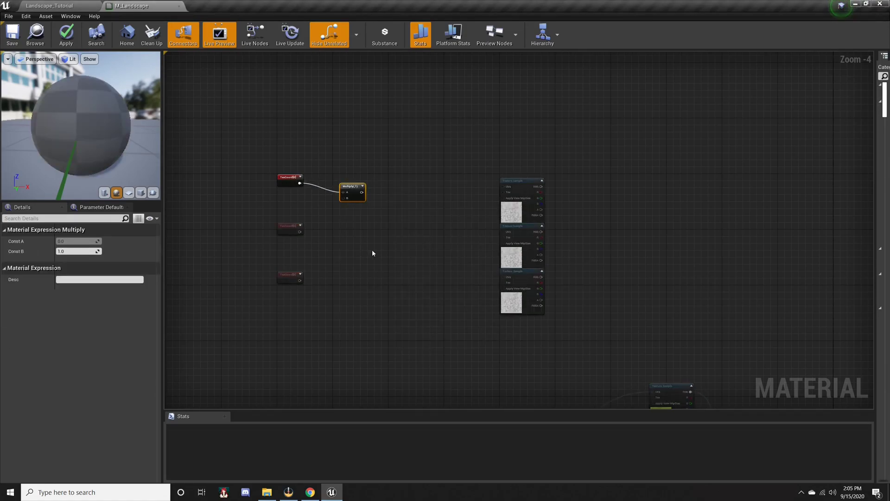
right_click(342, 226)
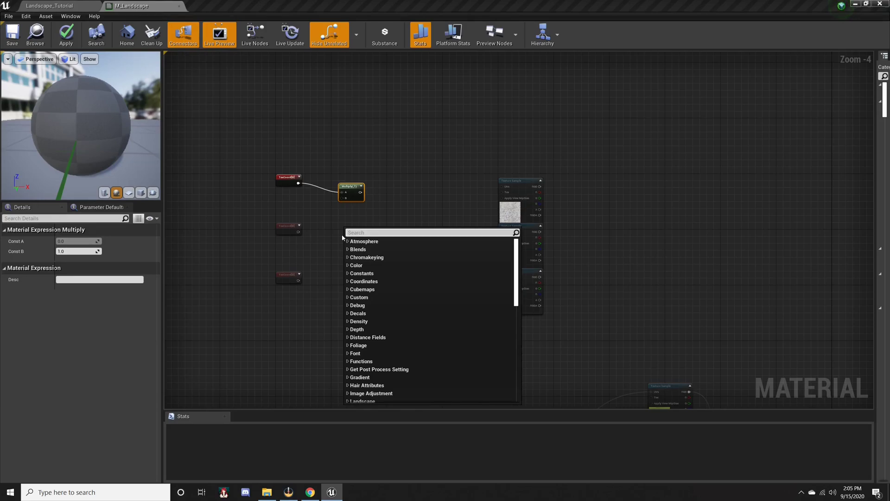
type("multi")
left_click(359, 296)
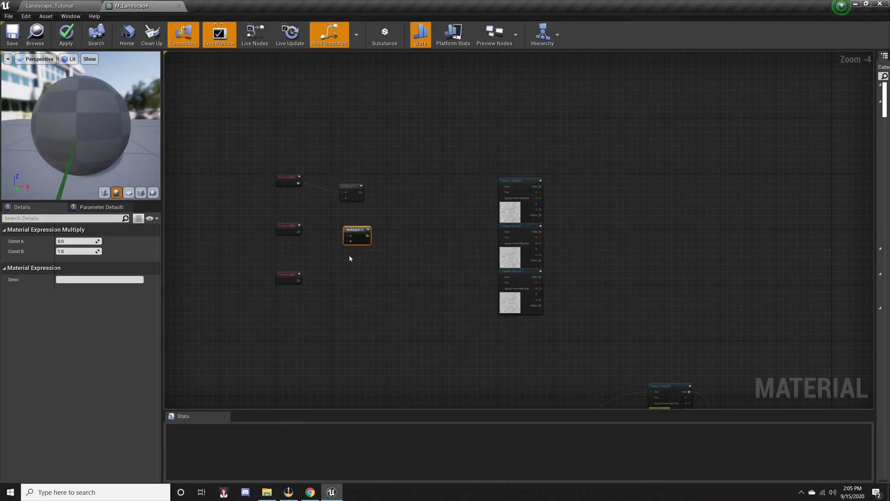
left_click(341, 281)
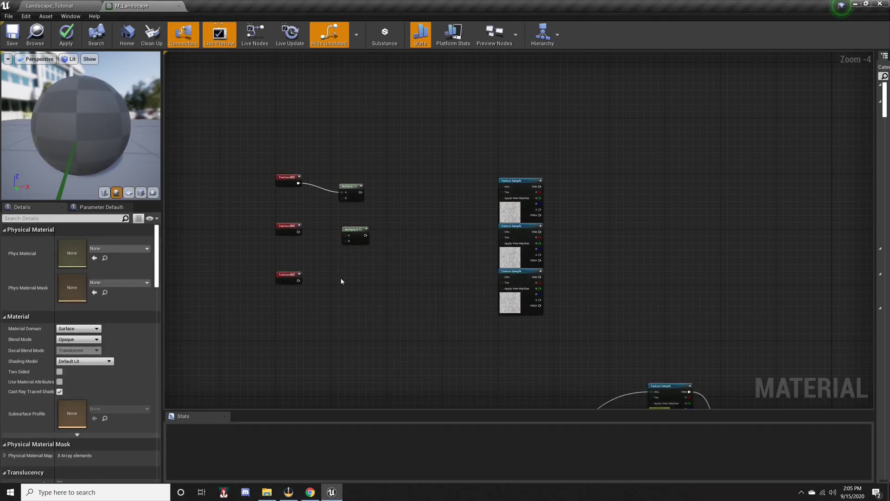
left_click(340, 281)
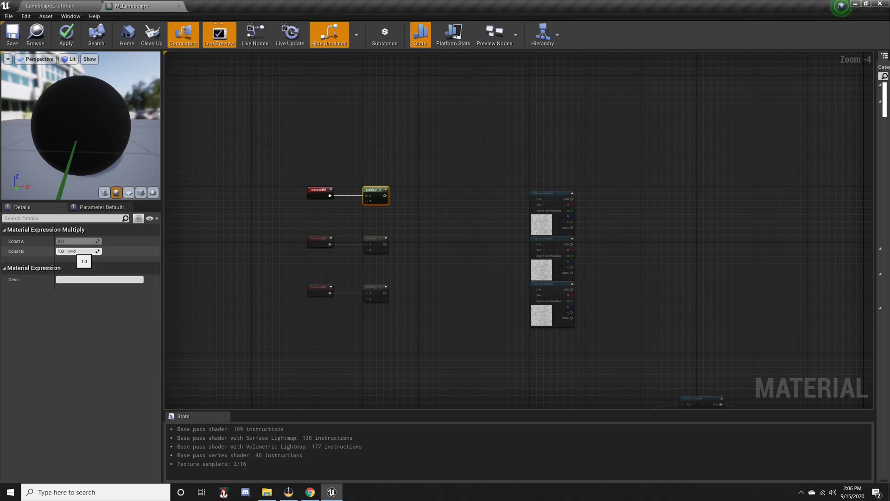
- Set Const B of the three Multiply nodes to 0.2, 0.05 and 0.002, from the uppermost down
left_click(72, 251)
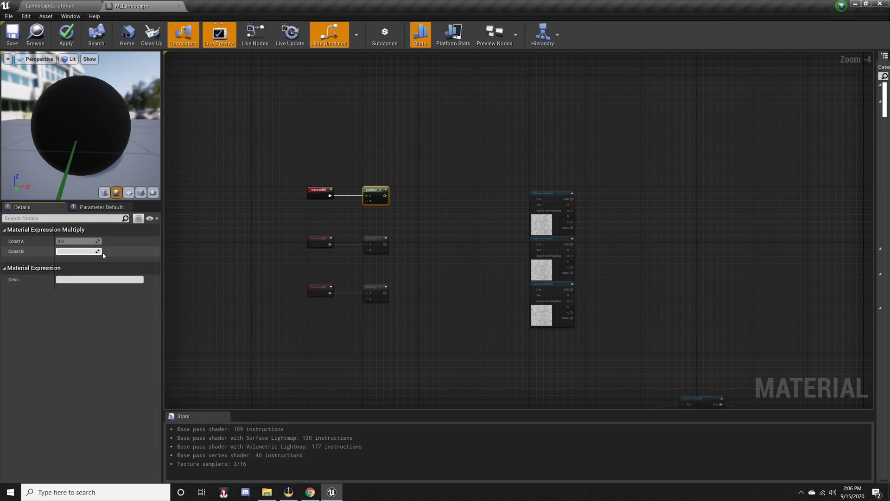
type("2")
key("Return")
left_click(375, 242)
left_click(90, 250)
type(".05")
key("Return")
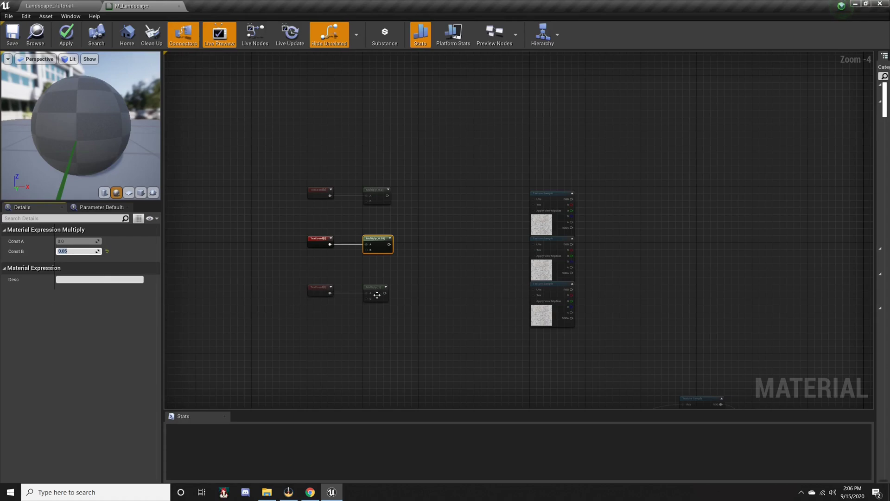
left_click(373, 297)
left_click(84, 250)
type(".002")
key("Return")
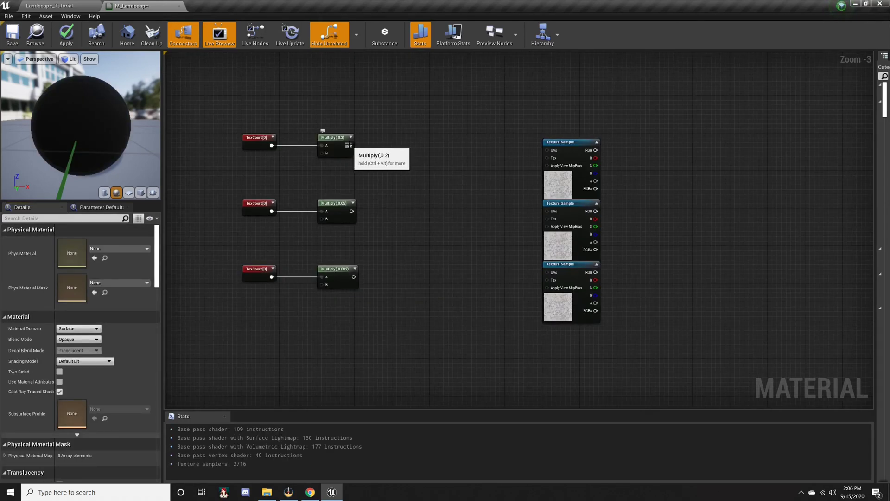
- Connect each Multiply output to the UVs of its matching macro variation sample and move the samples closer to the Multiply nodes
left_click_drag(349, 145, 546, 151)
left_click_drag(351, 211, 546, 212)
left_click_drag(353, 277, 548, 276)
left_click_drag(582, 111, 384, 279)
left_click(473, 208)
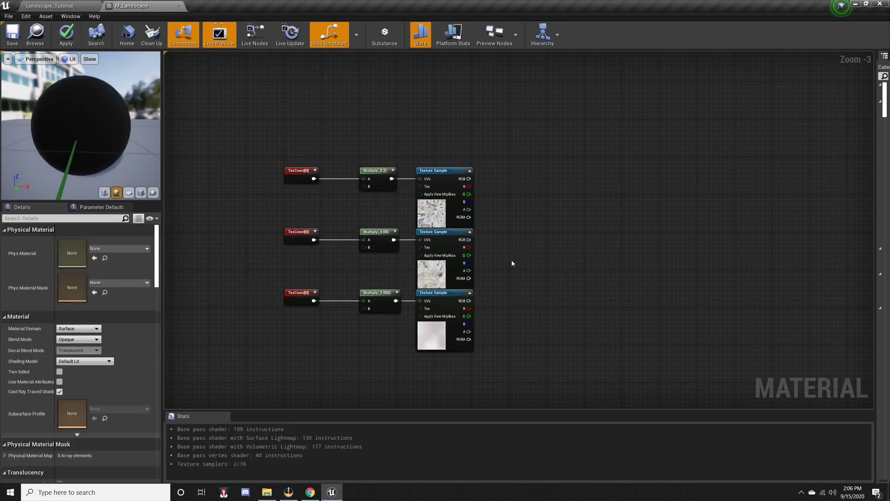
- Place three Add nodes in a column to the right of the macro variation samples
scroll(512, 263, "up", 3)
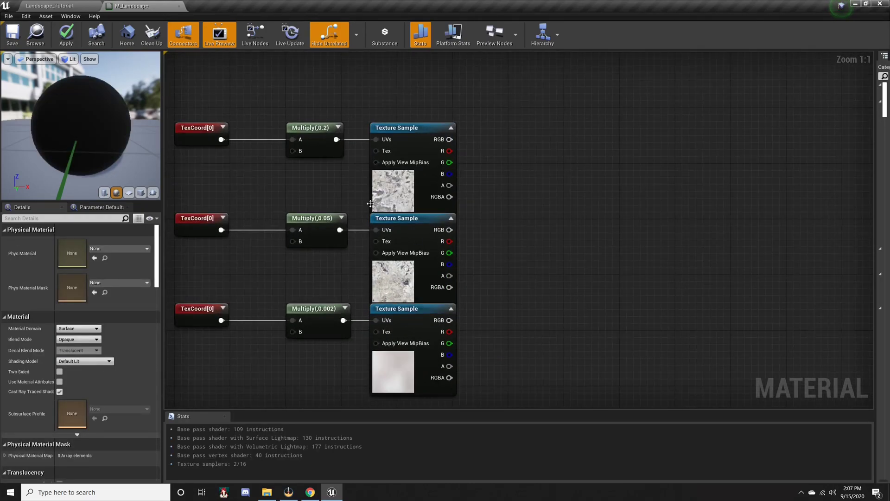
scroll(451, 240, "down", 3)
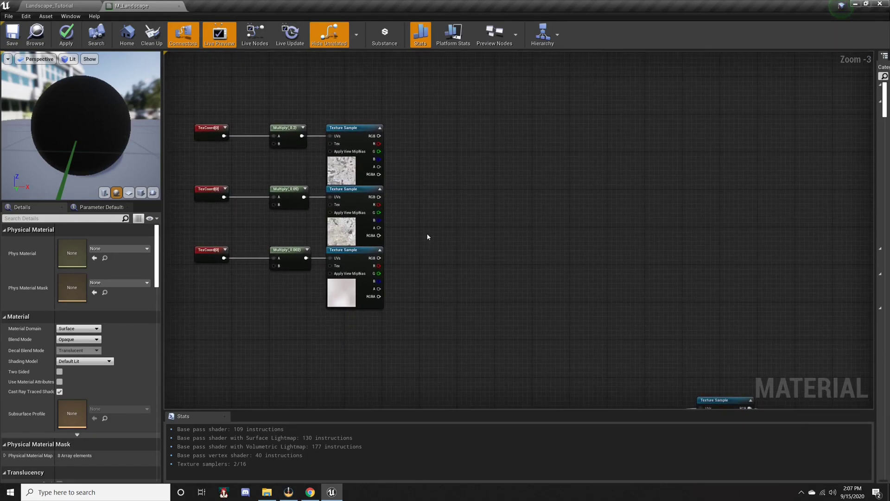
right_click_drag(427, 237, 466, 249)
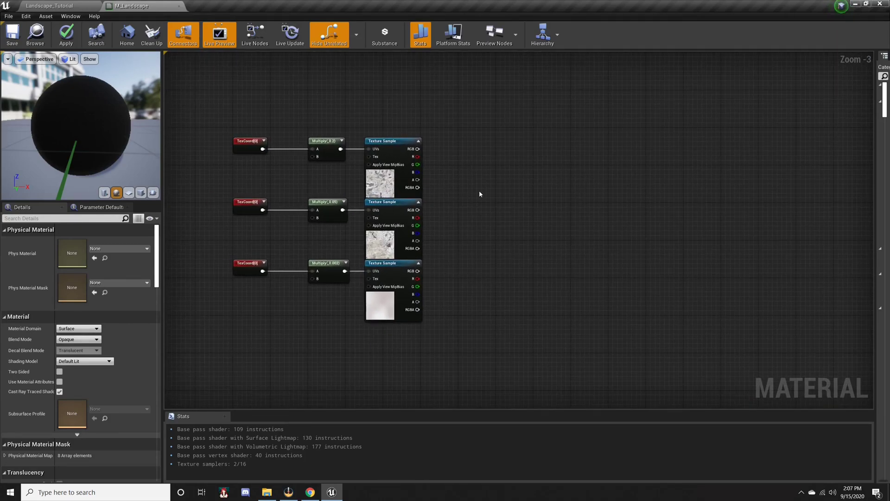
left_click(461, 167)
left_click(459, 226)
left_click(461, 293)
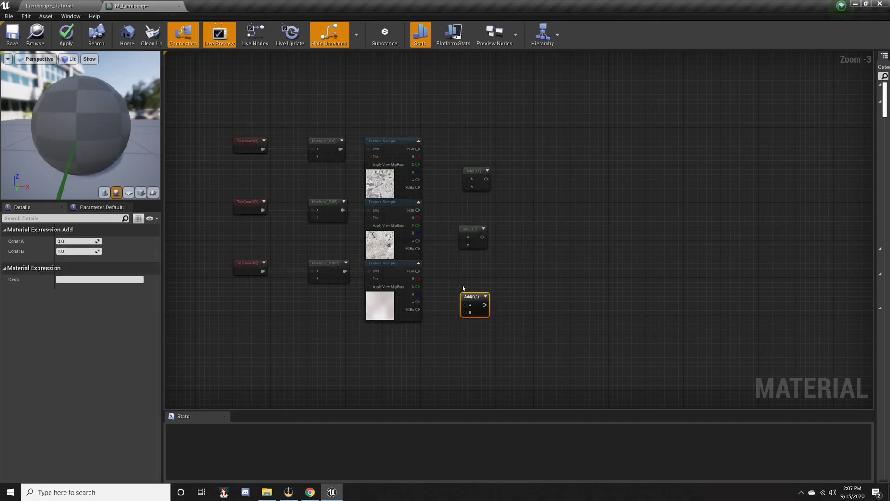
left_click_drag(462, 292, 459, 282)
right_click(534, 218)
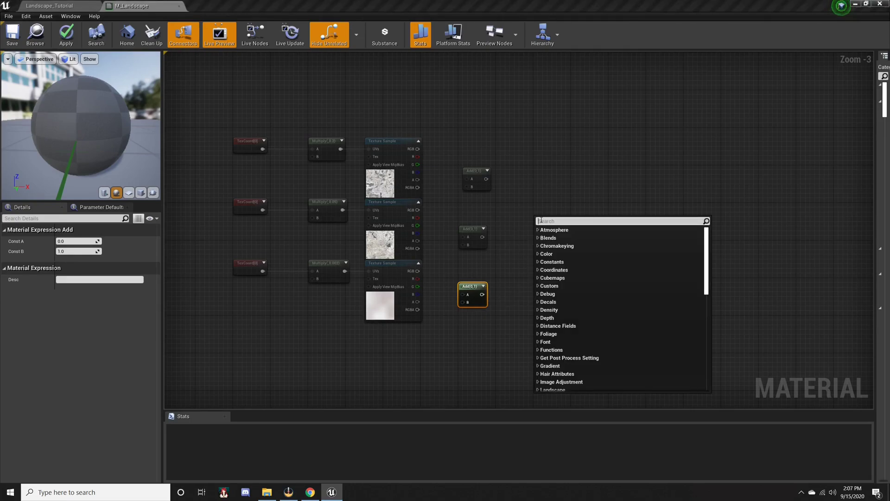
type("add")
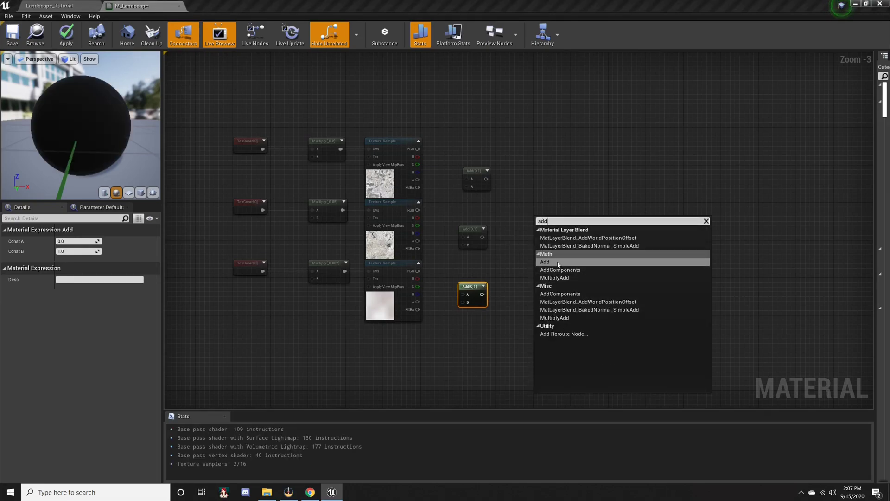
left_click(511, 255)
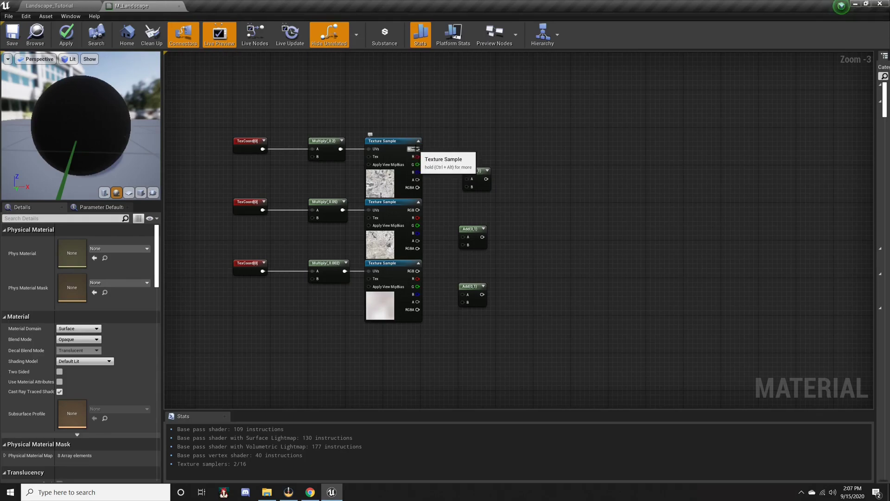
- Connect the red output of each macro variation sample to input A of the Add node beside it
left_click_drag(418, 156, 467, 179)
left_click_drag(417, 218, 463, 236)
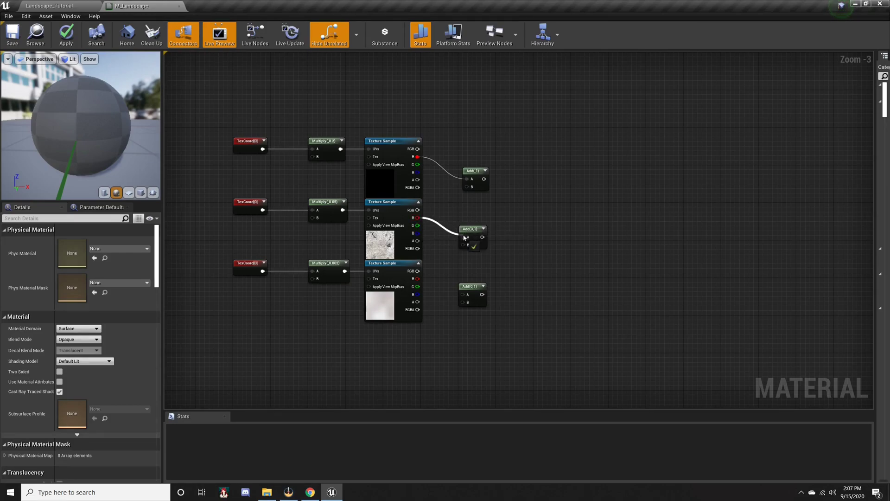
left_click_drag(418, 279, 459, 276)
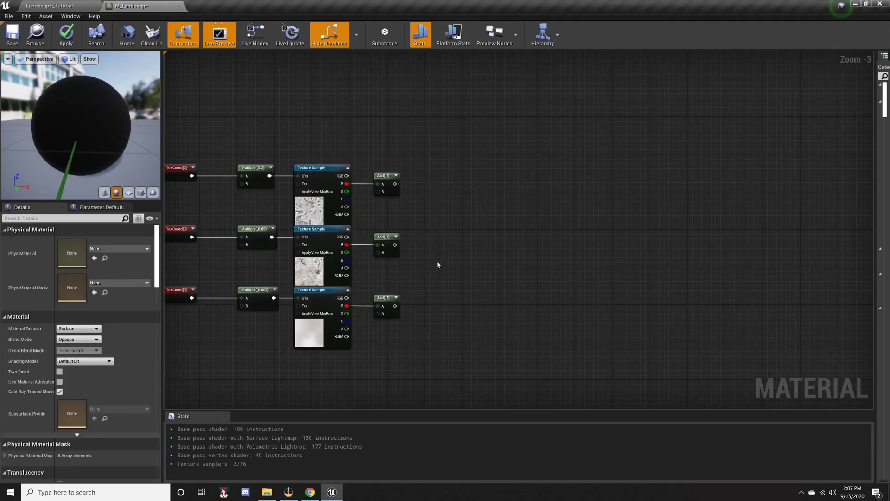
right_click_drag(408, 267, 446, 267)
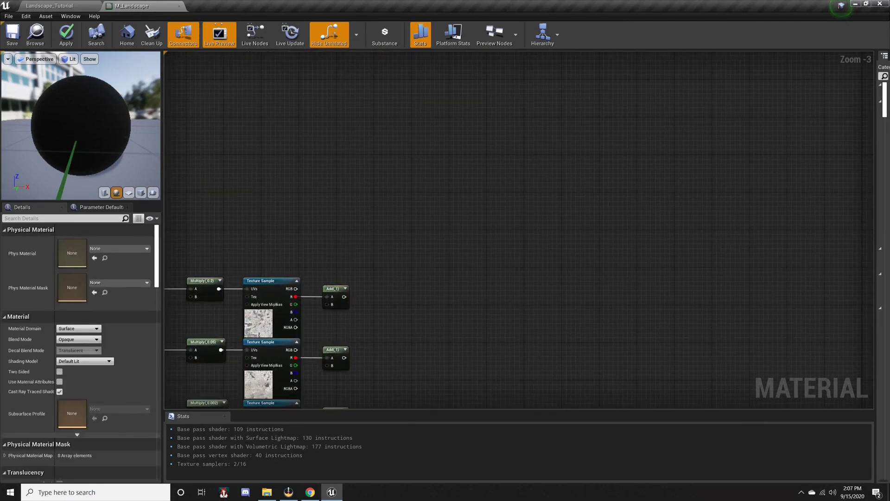
- Multiply the first two Add results together, multiply that product by the third Add result, and move both Multiply nodes closer to the Adds
right_click_drag(410, 334, 491, 179)
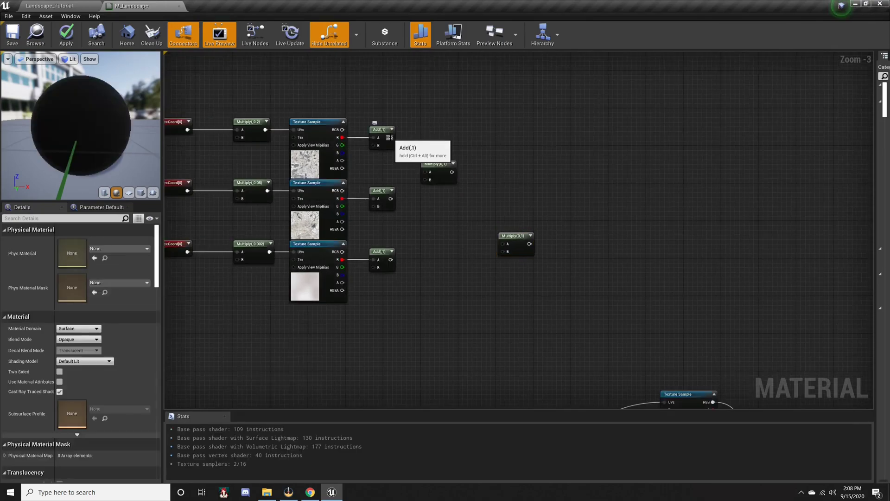
left_click_drag(391, 137, 424, 172)
left_click_drag(391, 198, 425, 179)
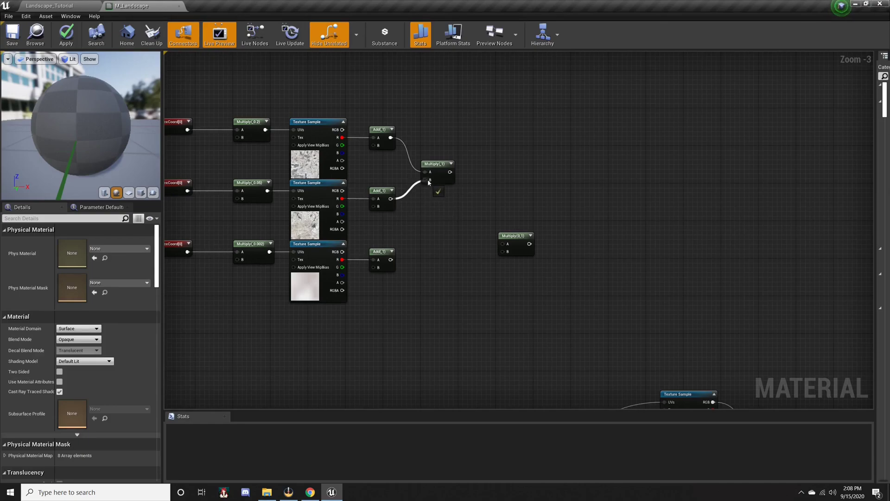
right_click_drag(403, 233, 368, 230)
left_click_drag(409, 170, 455, 231)
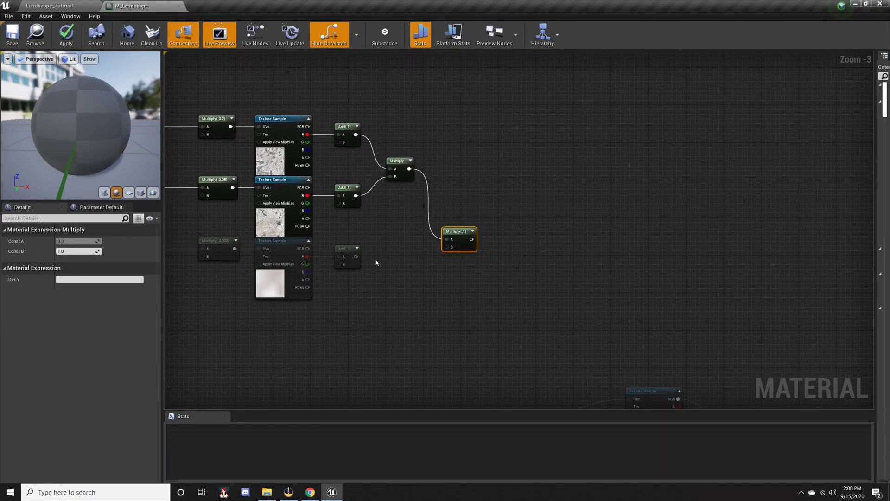
right_click_drag(355, 257, 440, 242)
left_click_drag(420, 249, 509, 220)
right_click_drag(570, 262, 528, 280)
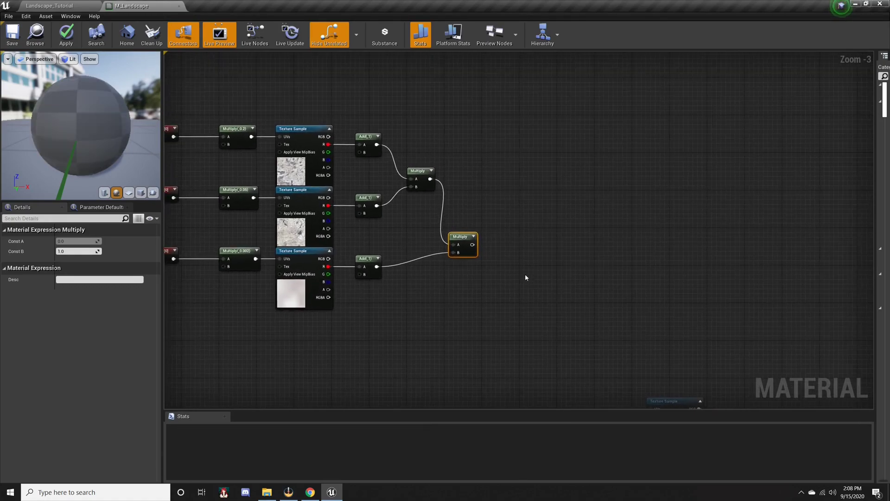
left_click_drag(418, 170, 405, 162)
left_click_drag(459, 236, 442, 202)
- Enclose the whole texture variation network, from the TexCoord nodes to the last Multiply, in a comment titled "Macro Variation"
right_click_drag(442, 265, 670, 372)
scroll(526, 290, "down", 3)
left_click(548, 305)
scroll(424, 238, "up", 3)
right_click_drag(661, 268, 607, 217)
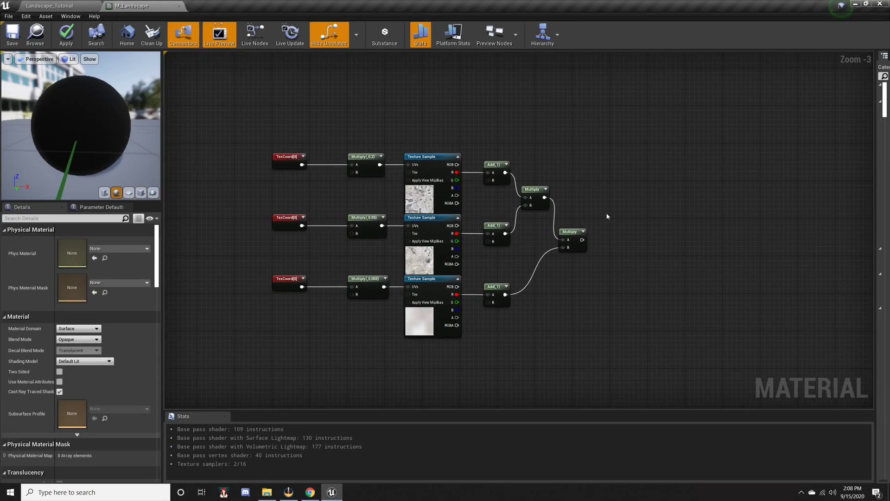
left_click_drag(618, 122, 498, 199)
scroll(744, 158, "down", 1)
right_click_drag(745, 158, 681, 139)
left_click_drag(635, 109, 290, 302)
scroll(582, 238, "up", 1)
right_click_drag(582, 238, 672, 268)
left_click_drag(672, 102, 201, 376)
key("c")
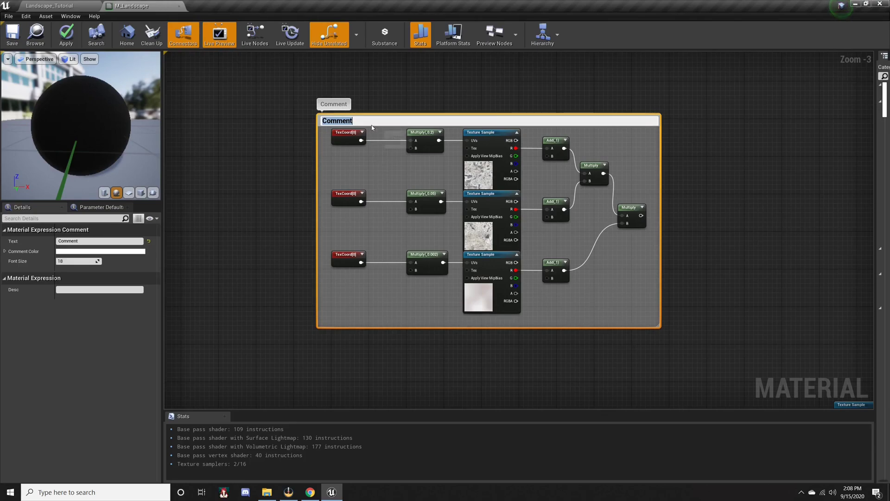
type("Ma")
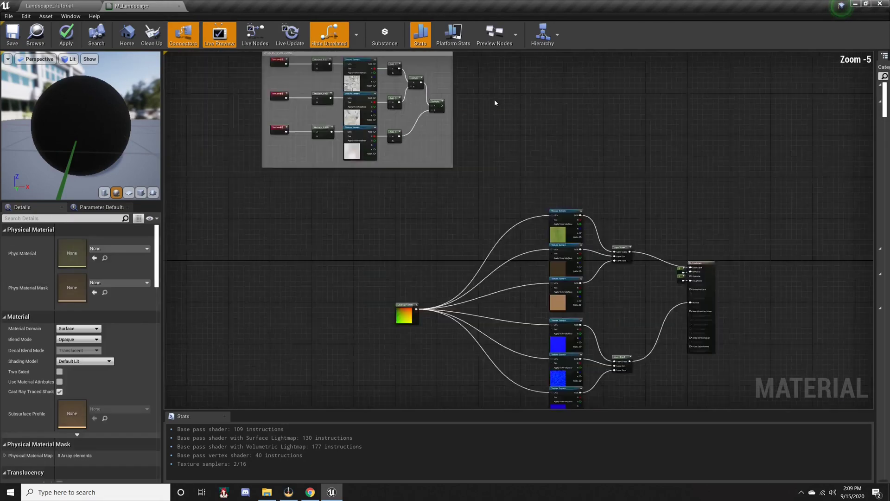
- Enclose the colour samples and their Layer Blend in an "Albedo/Color" comment, and the normal map samples with theirs in a "Normal" comment
scroll(529, 139, "down", 1)
scroll(477, 145, "up", 1)
left_click_drag(466, 174, 607, 324)
type("c")
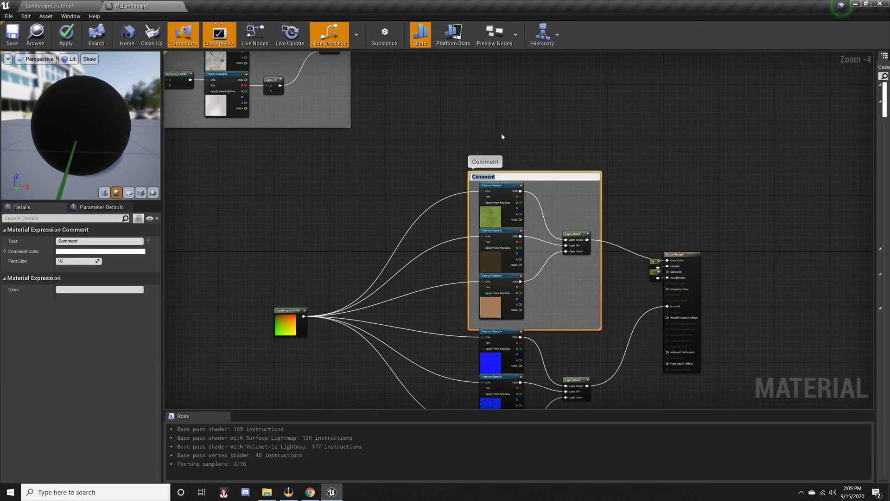
type("Albedo/Color")
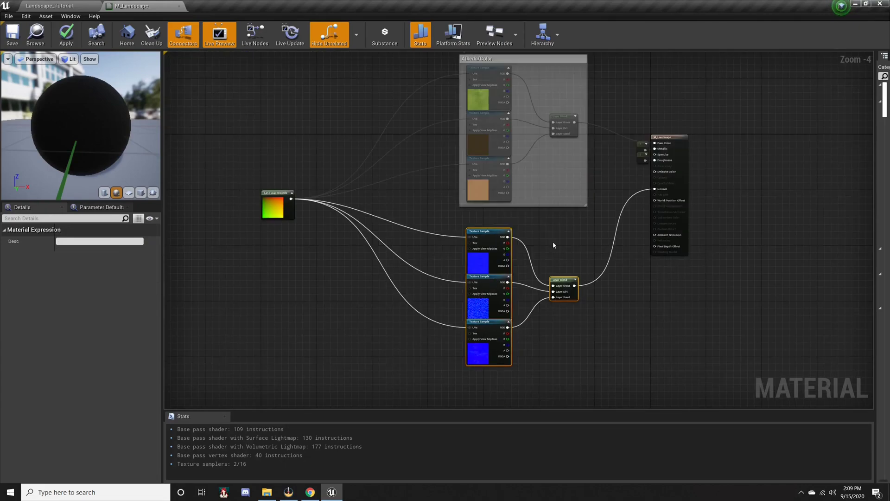
key("c")
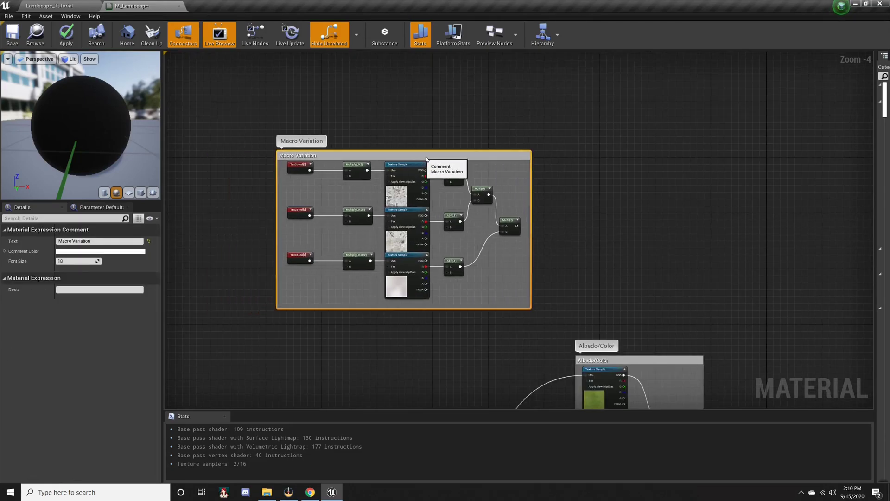
- Move the Macro Variation comment group slightly closer to the Albedo/Color group
left_click_drag(402, 151, 415, 174)
right_click_drag(577, 250, 412, 185)
right_click_drag(512, 297, 479, 128)
left_click_drag(362, 113, 538, 276)
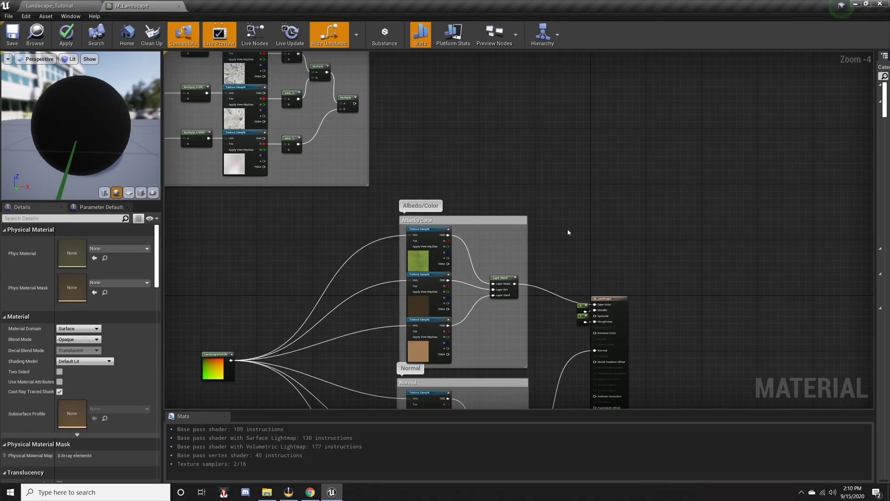
- Add a Multiply node above the Albedo/Color group and feed the final Macro Variation result into its input A
right_click_drag(569, 232, 566, 187)
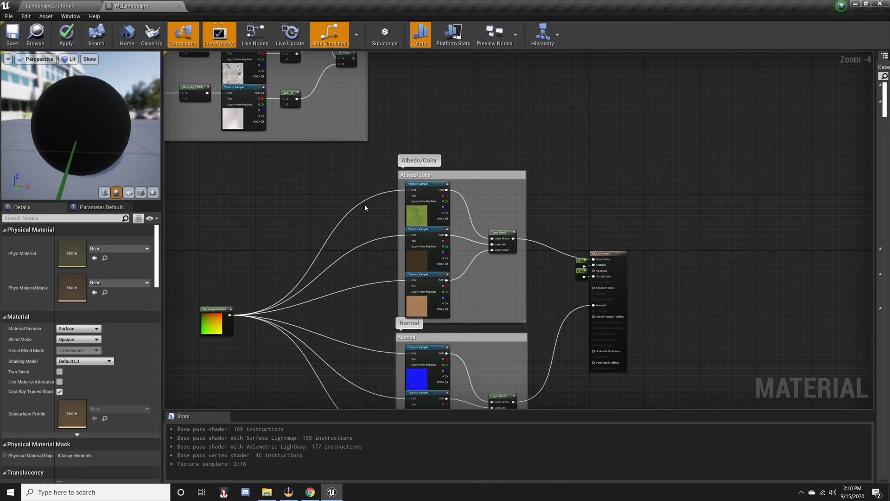
right_click_drag(457, 167, 431, 266)
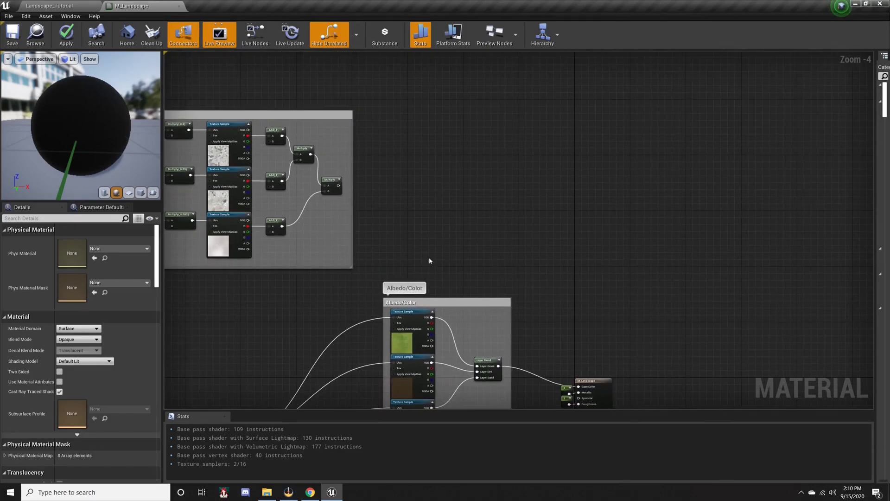
key("m")
left_click(458, 229)
left_click_drag(339, 185, 461, 235)
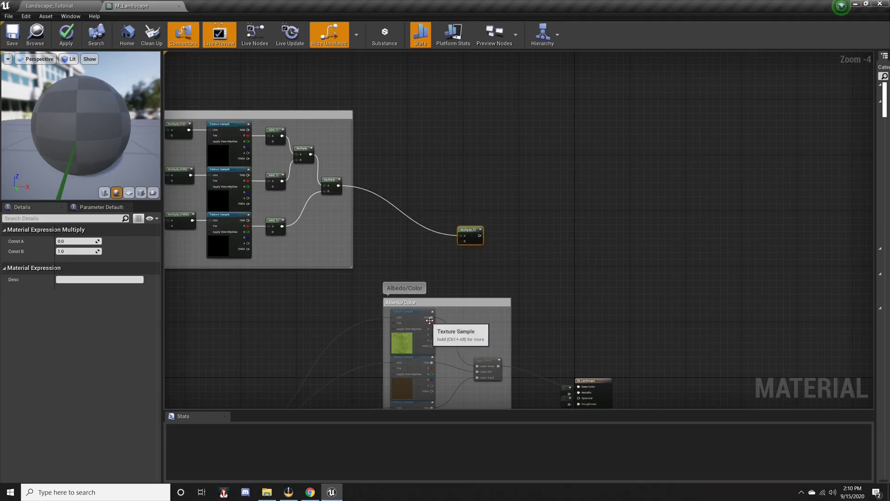
- Try routing the grass colour sample through input B of the new Multiply and its output into the colour Layer Blend's Grass layer
right_click_drag(427, 322, 426, 250)
left_click_drag(425, 250, 470, 298)
right_click_drag(552, 253, 632, 303)
right_click_drag(496, 299, 405, 180)
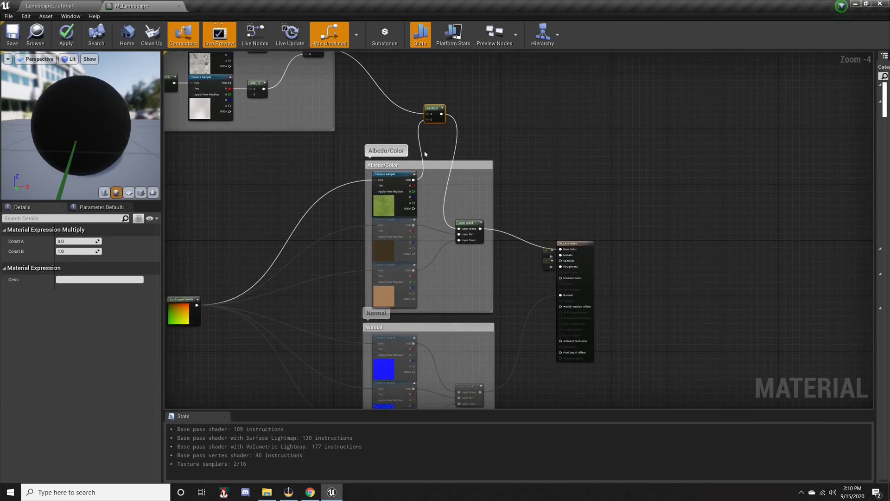
right_click_drag(338, 204, 391, 230)
left_click(390, 261)
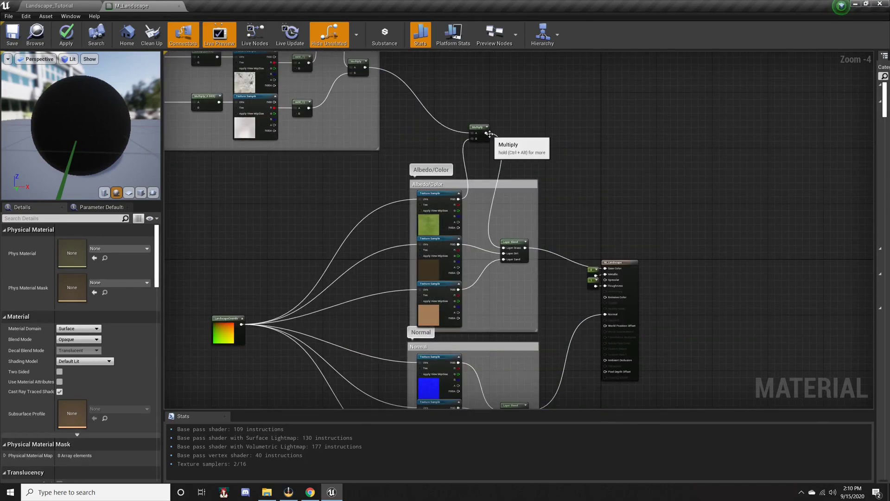
- Feed the colour Layer Blend into the Multiply's input B, reconnect the grass sample to Layer Grass, and connect the Multiply output to Base Color
left_click_drag(478, 127, 550, 175)
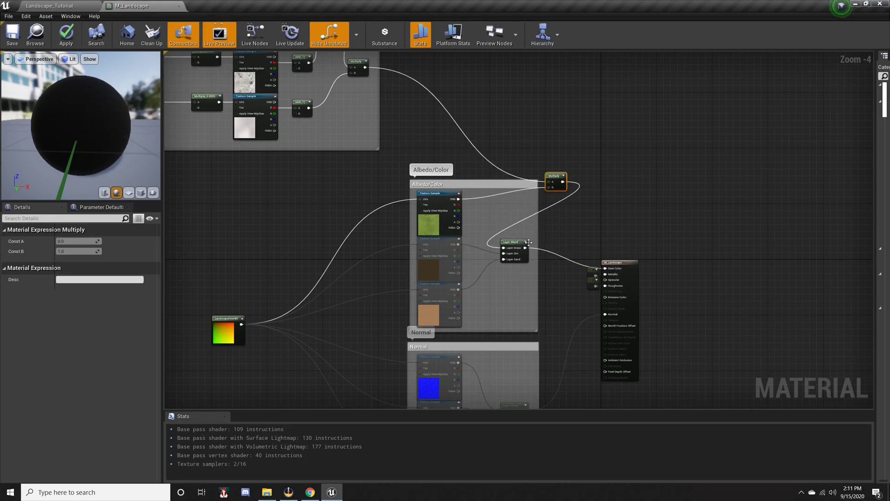
left_click_drag(525, 247, 550, 187)
left_click_drag(458, 199, 501, 247)
left_click(476, 209)
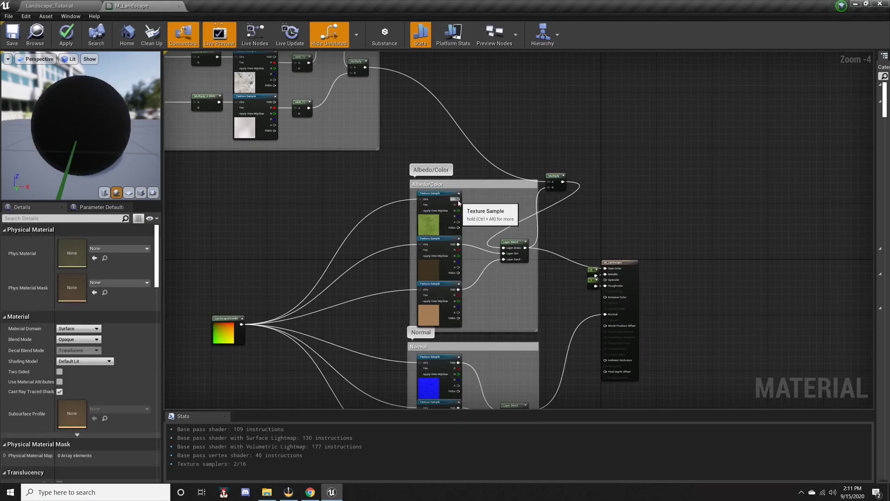
left_click_drag(563, 181, 605, 269)
mouse_move(558, 175)
left_mouse_down()
mouse_move(558, 142)
mouse_move(550, 142)
mouse_move(566, 161)
left_mouse_up()
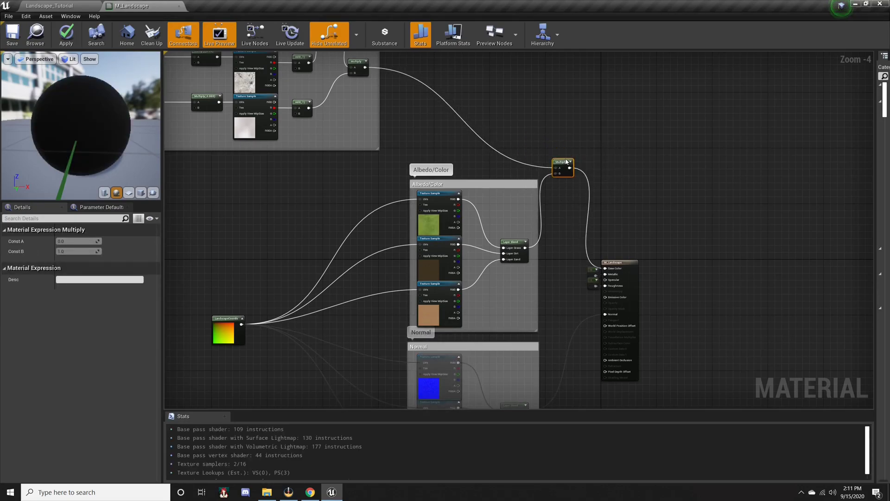
- Save the M_Landscape material with the macro variation applied
left_click(552, 140)
right_click_drag(552, 140, 483, 187)
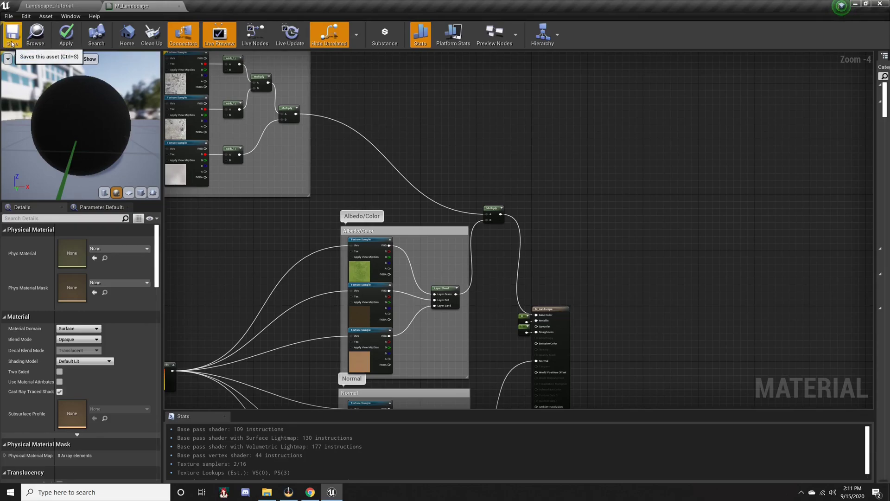
left_click(12, 43)
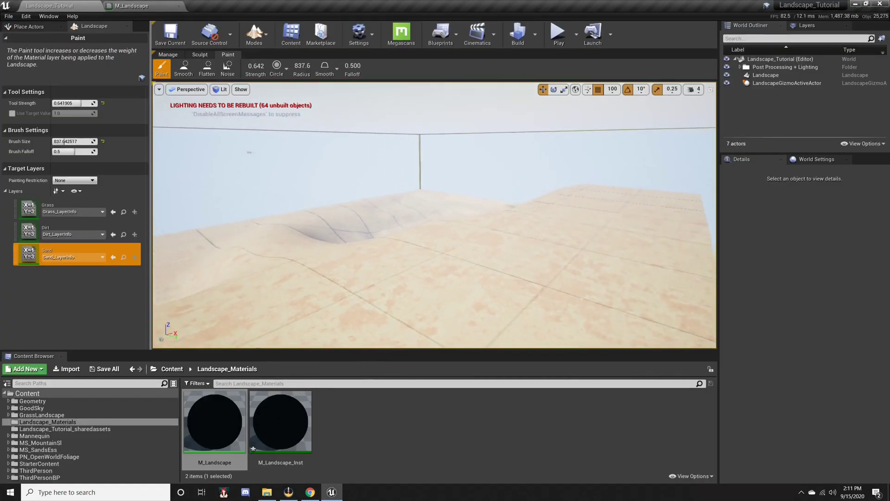
- Examine the macro variation on the terrain in the level viewport, from close up, in a short play session and from above
right_click_drag(435, 215, 510, 244)
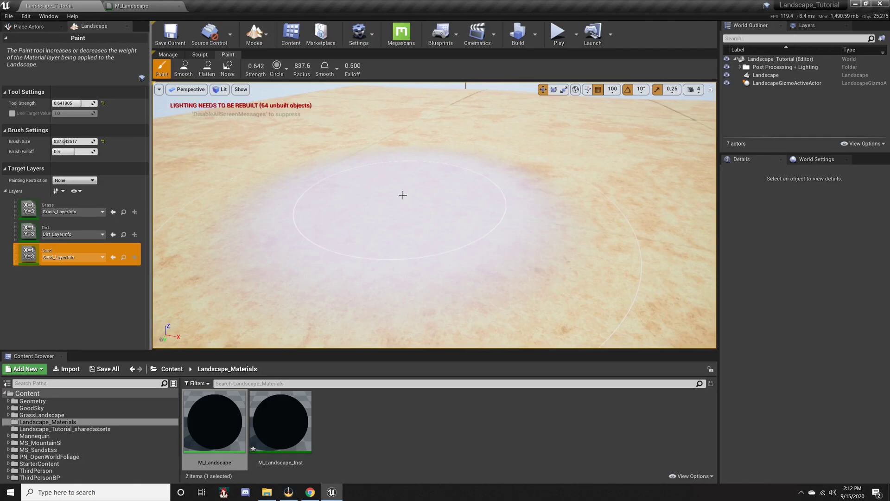
key("alt+p")
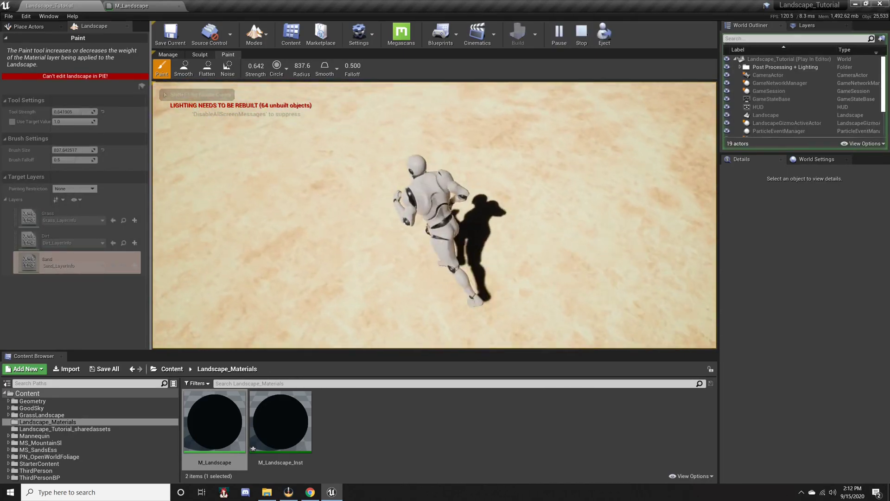
key("Escape")
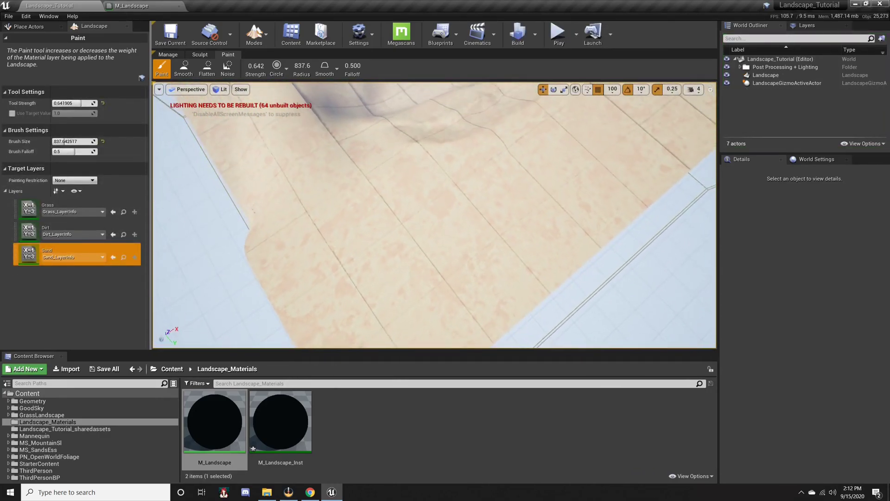
right_click_drag(434, 215, 459, 155)
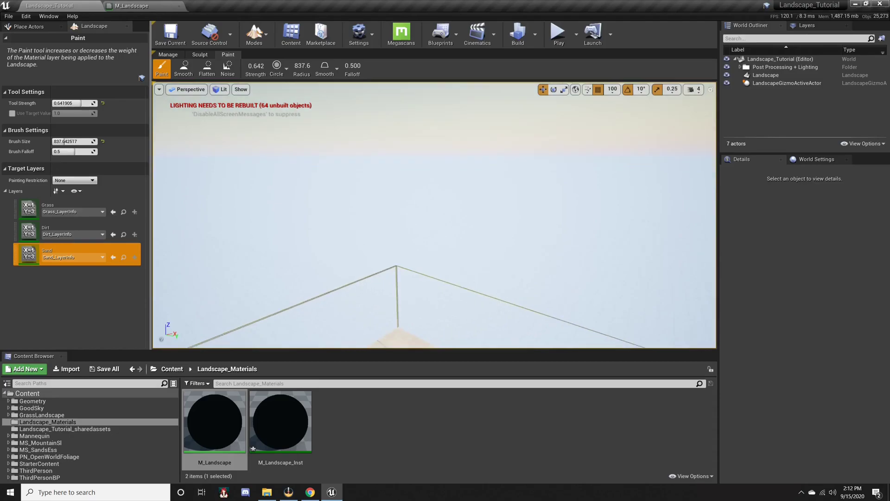
mouse_move(434, 215)
right_mouse_down()
mouse_move(484, 269)
mouse_move(448, 255)
mouse_move(441, 271)
mouse_move(456, 276)
right_mouse_up()
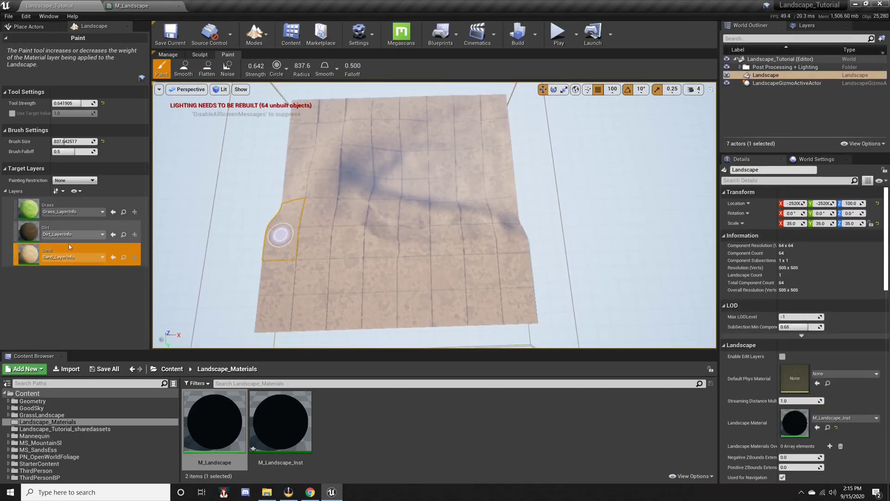
mouse_move(412, 249)
right_mouse_down()
mouse_move(366, 250)
mouse_move(426, 253)
right_mouse_up()
- Select the Dirt layer for painting and set up a Pattern brush that uses the T_MacroVariation texture
left_click(66, 229)
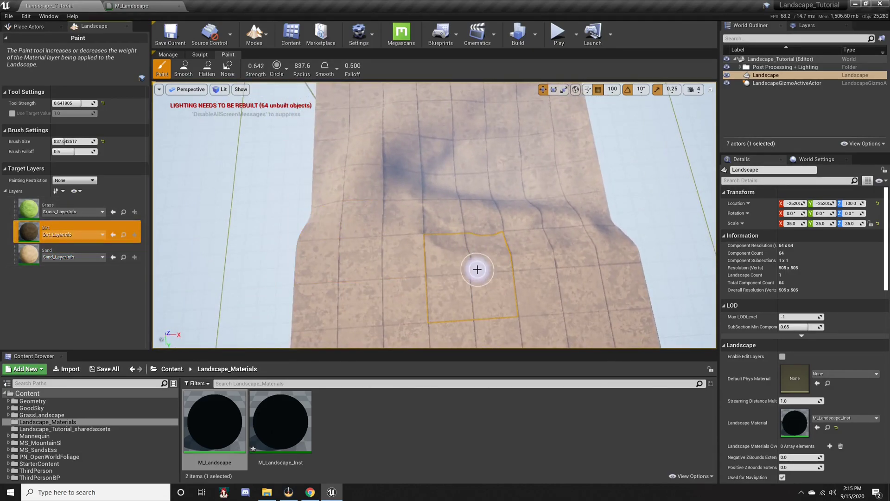
right_click_drag(477, 270, 529, 266)
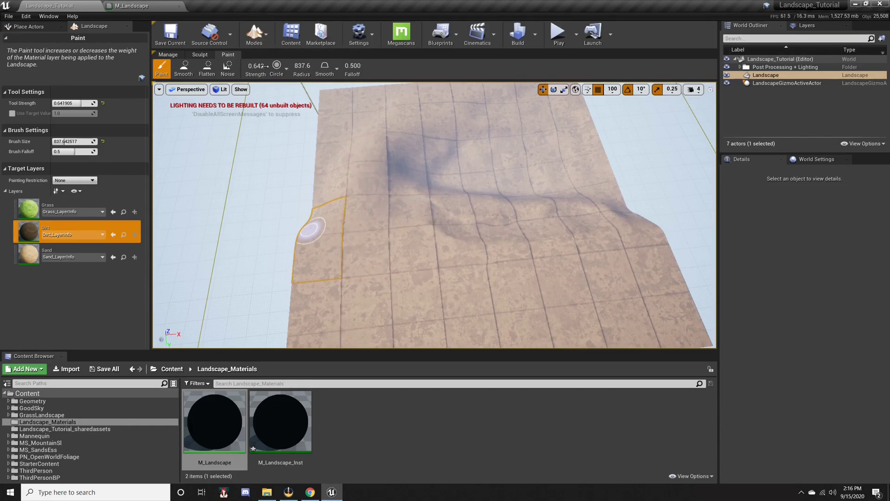
left_click(277, 68)
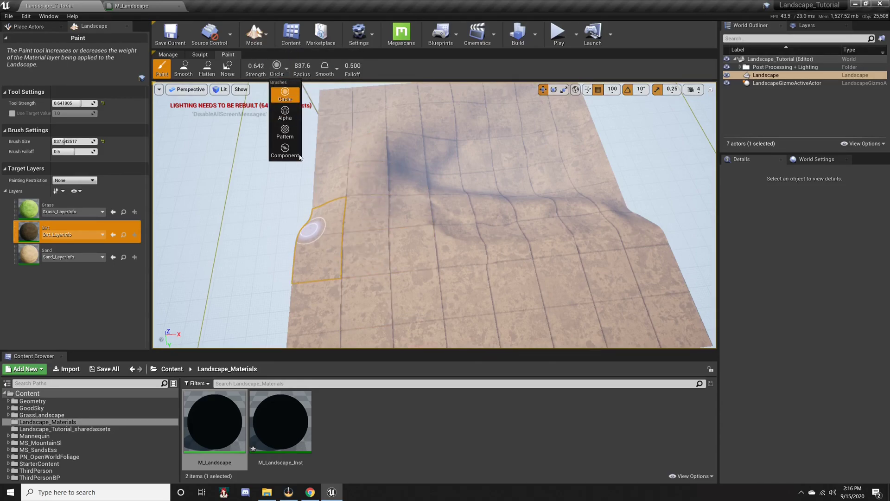
left_click(291, 132)
left_click(93, 152)
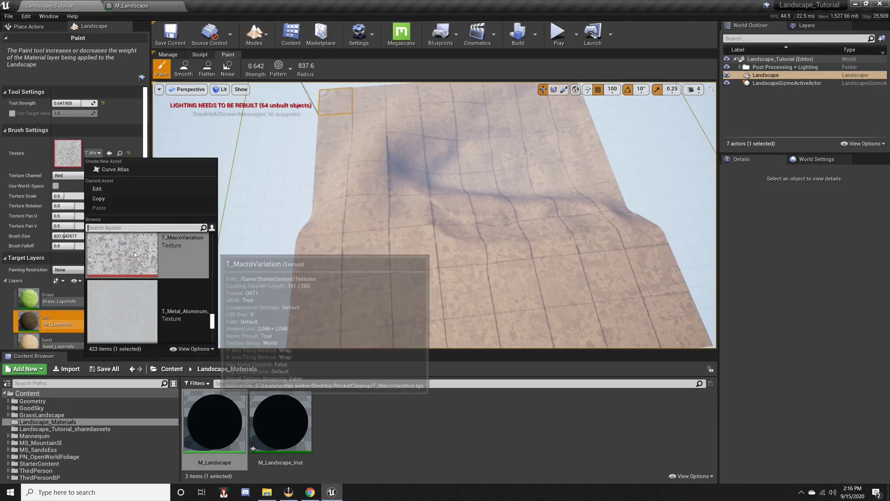
left_click(130, 276)
left_click(103, 129)
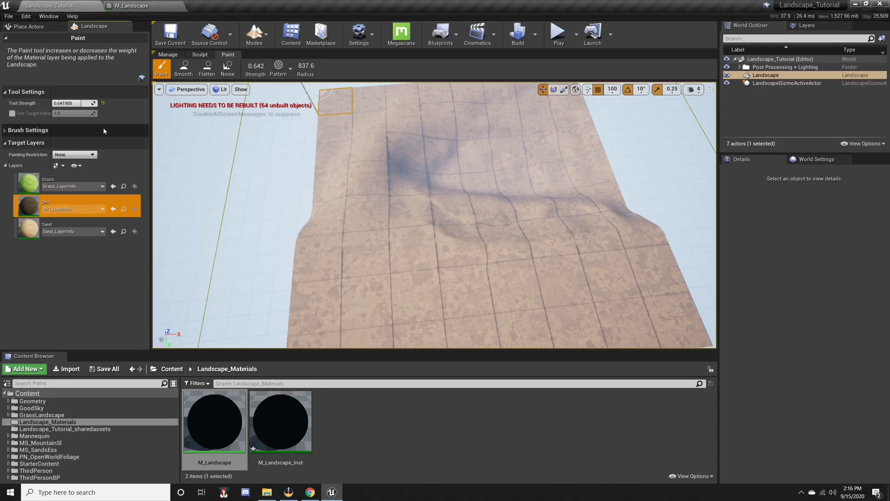
- Paint broken-up Dirt patches across the sandy terrain with the pattern brush, reducing tool strength to about 0.276, and switch to the Smooth tool
right_click_drag(358, 294, 399, 324)
mouse_move(342, 257)
left_mouse_down()
mouse_move(276, 270)
mouse_move(258, 258)
mouse_move(318, 209)
mouse_move(268, 199)
mouse_move(490, 180)
mouse_move(435, 249)
mouse_move(524, 207)
mouse_move(503, 151)
left_mouse_up()
mouse_move(503, 152)
right_mouse_down()
mouse_move(399, 167)
mouse_move(348, 158)
mouse_move(273, 172)
mouse_move(218, 199)
mouse_move(172, 208)
mouse_move(417, 160)
mouse_move(264, 163)
right_mouse_up()
key("w")
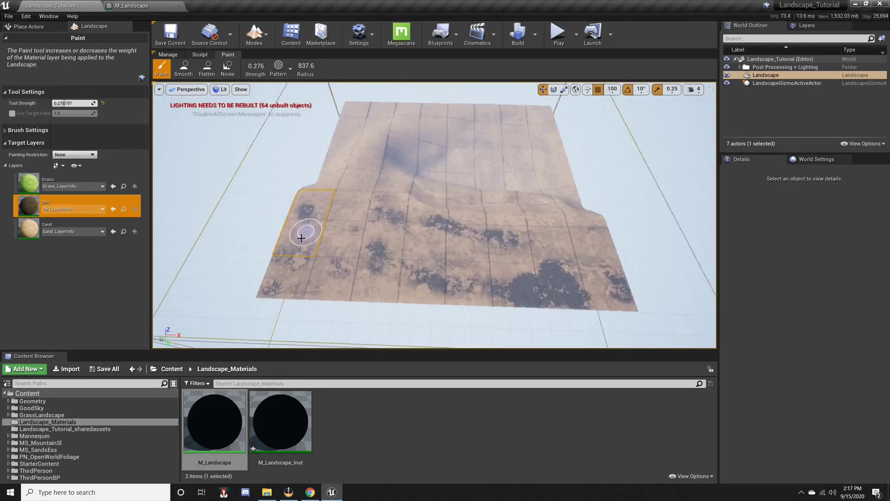
left_click_drag(308, 229, 353, 228)
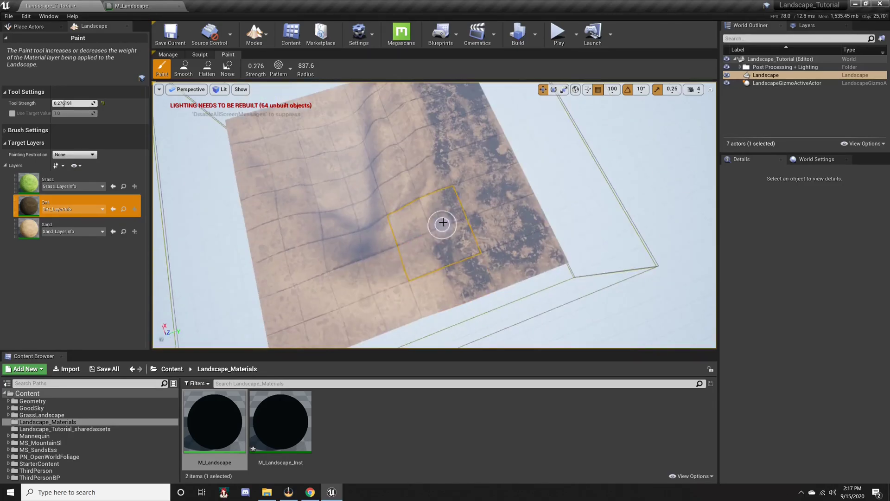
left_click_drag(441, 222, 234, 144)
right_click_drag(235, 144, 246, 137)
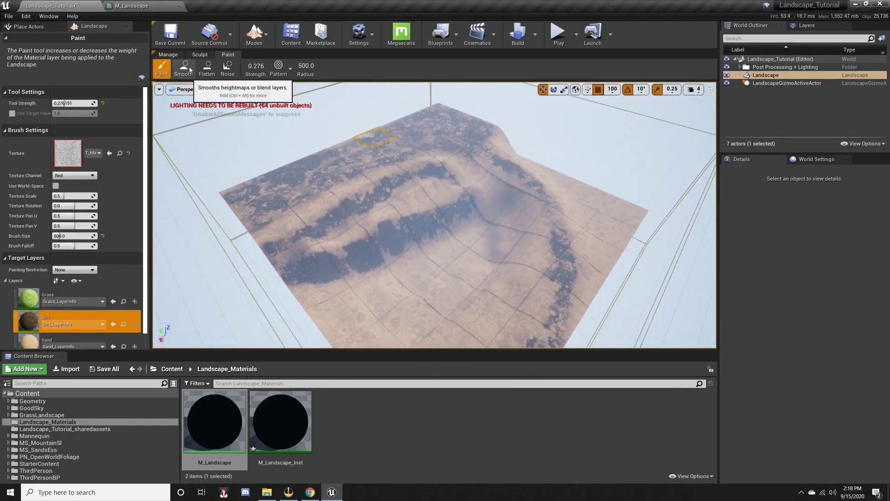
left_click(184, 69)
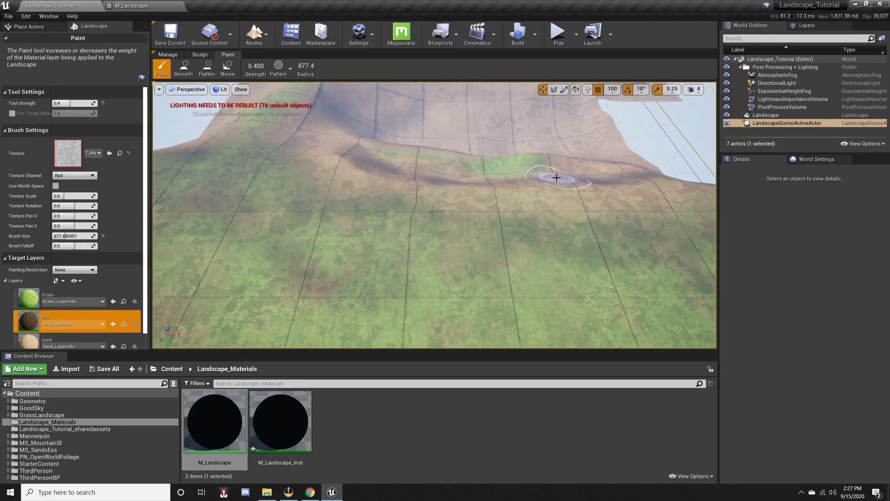
- Examine the blended grass, dirt and sand painting in the viewport, in a short play session with running and jumping, and from above
right_click_drag(434, 214, 334, 185)
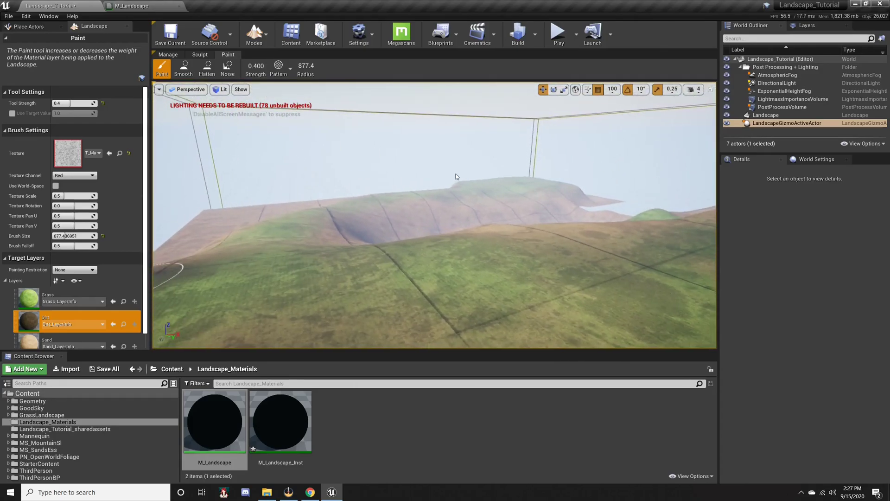
left_click(558, 34)
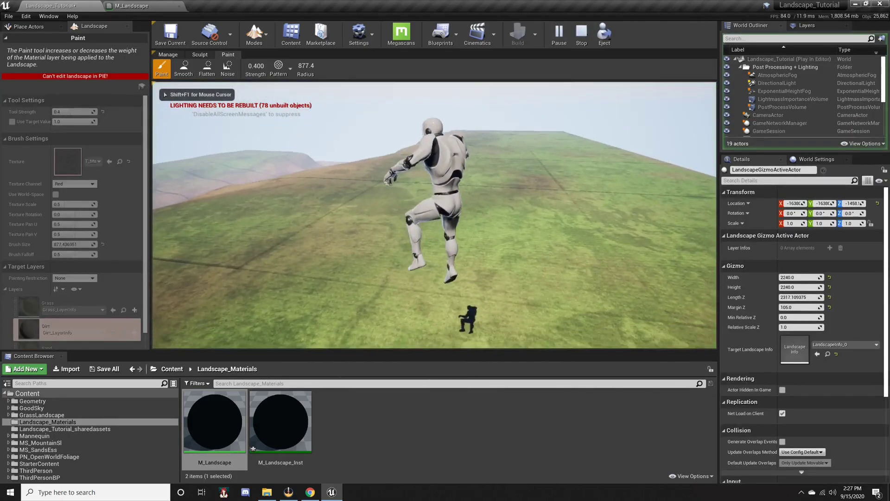
key("s")
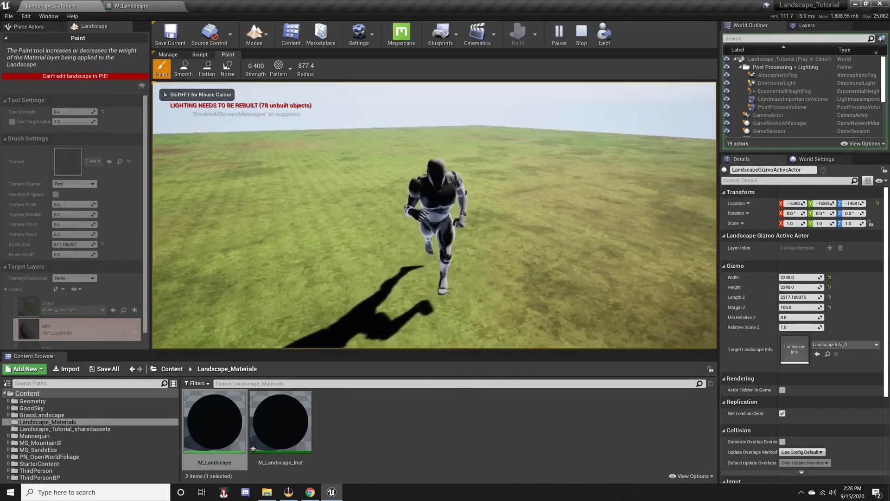
key("w")
key("space")
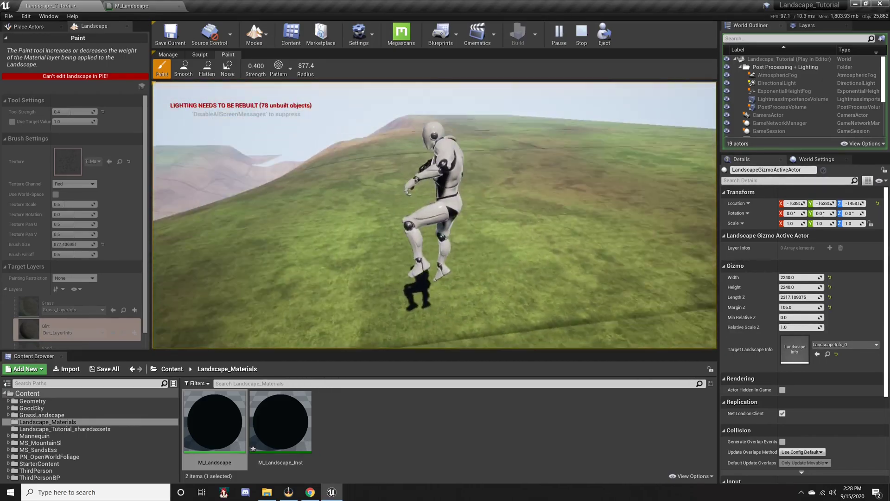
key("space")
key("space")
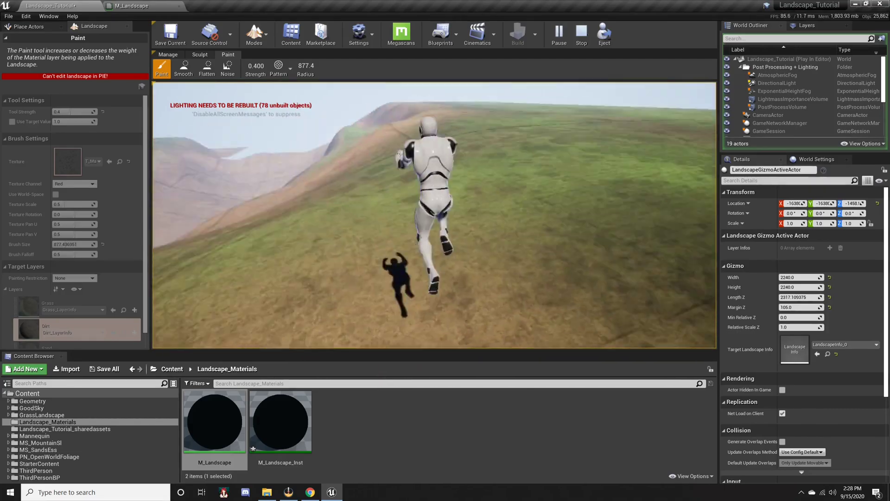
key("Escape")
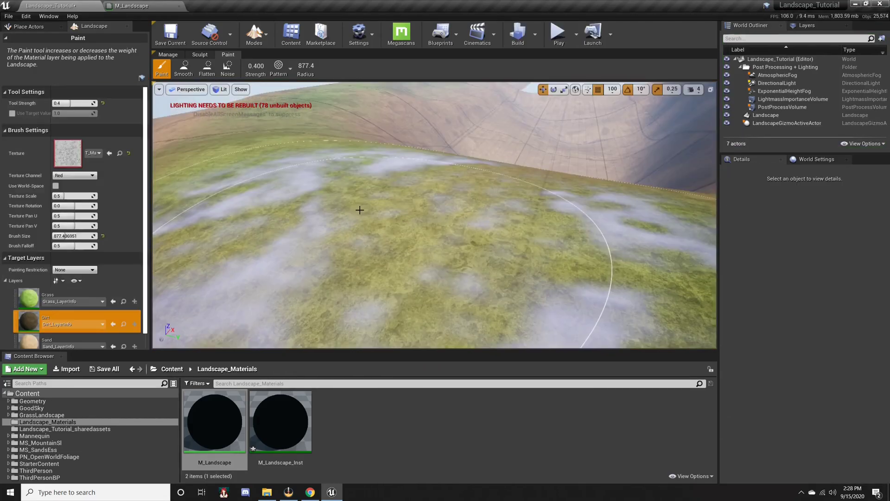
right_click_drag(395, 175, 366, 185)
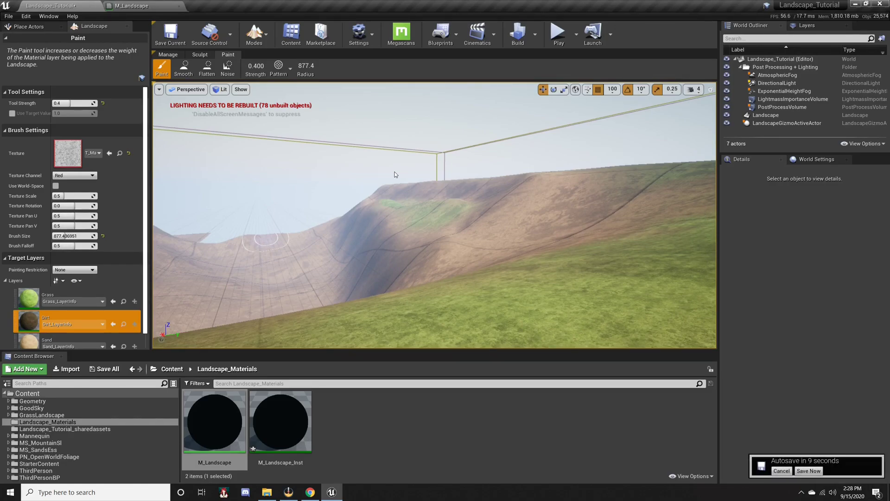
right_click_drag(427, 169, 325, 141)
right_click_drag(302, 288, 303, 309)
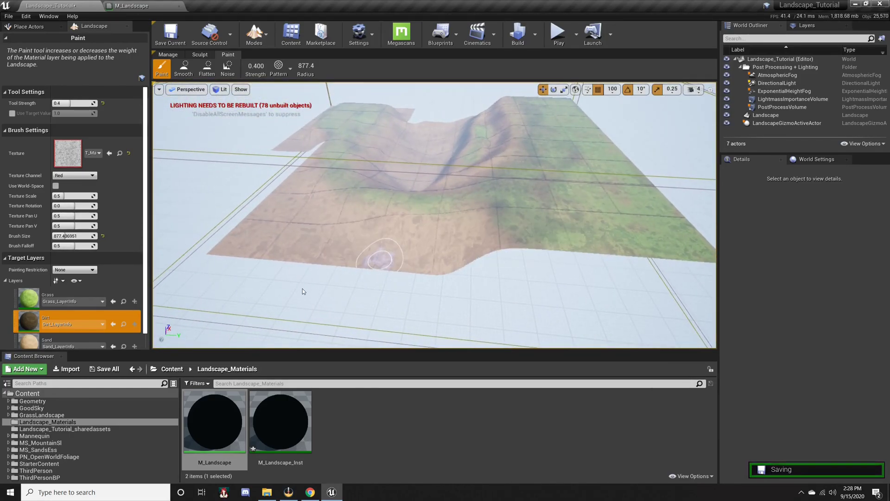